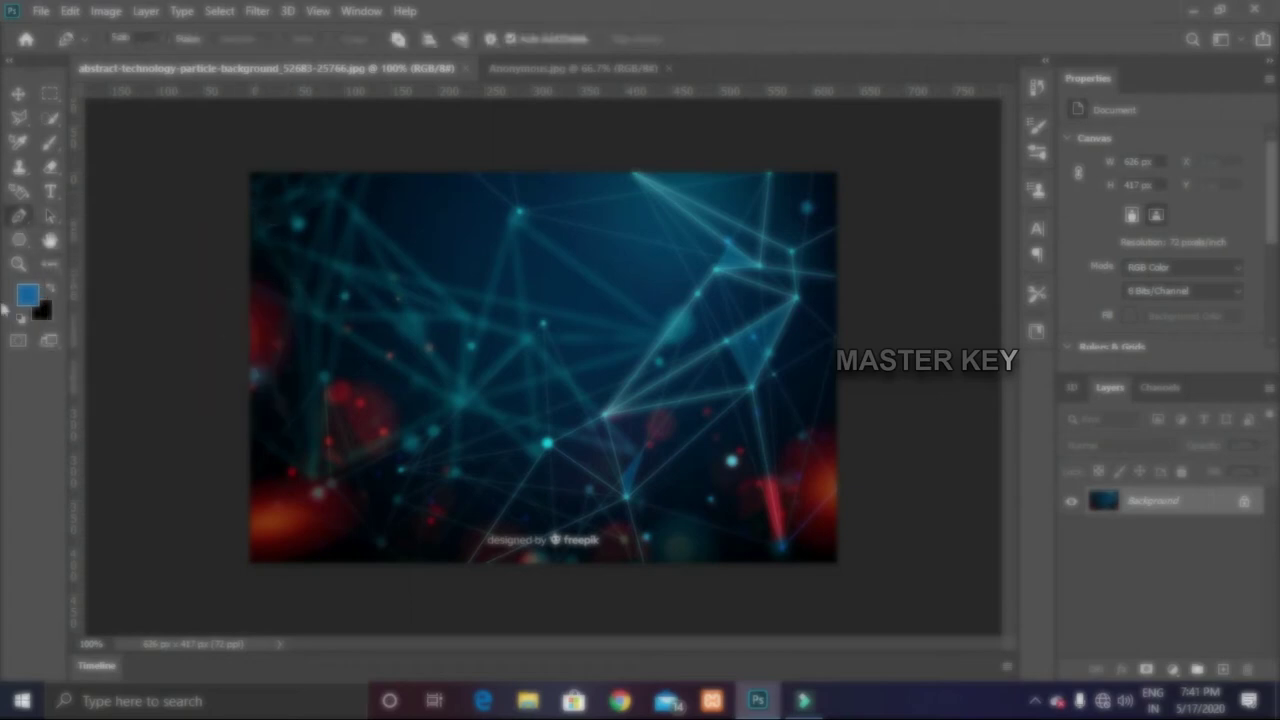
{"action": "left_click", "coordinate": [18, 263]}
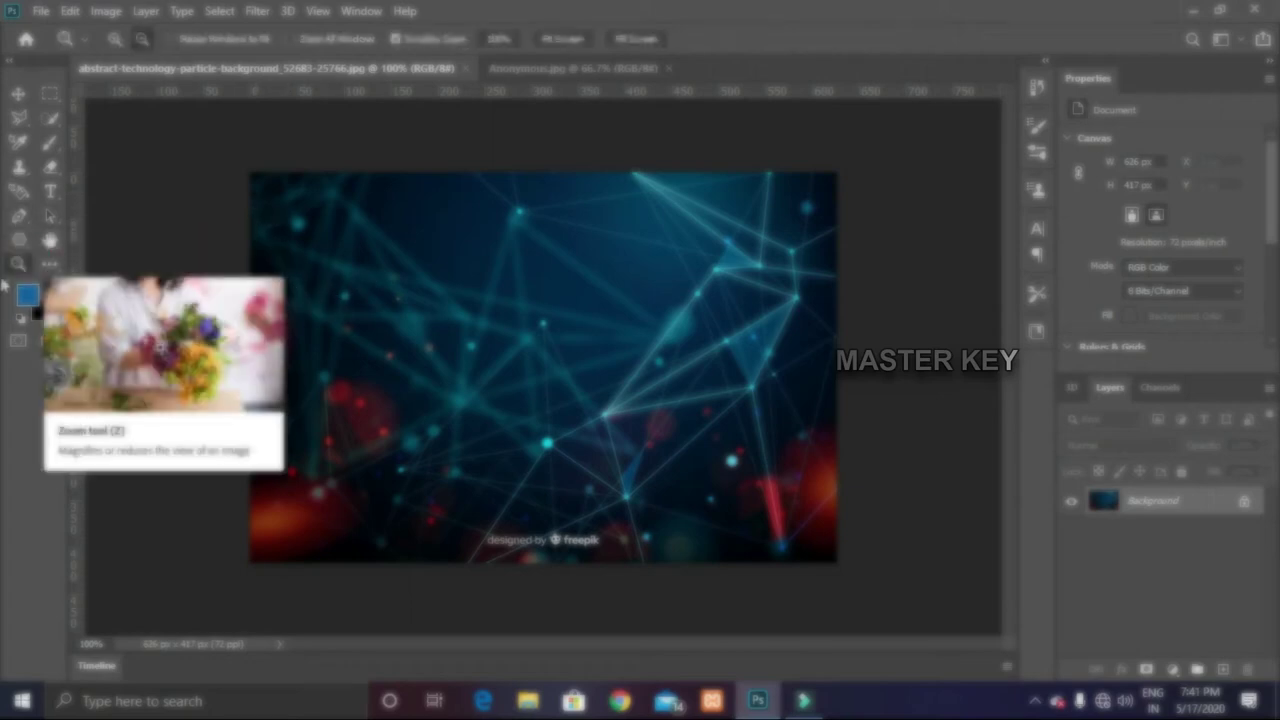
{"action": "left_click", "coordinate": [517, 359]}
{"action": "left_click", "coordinate": [142, 38]}
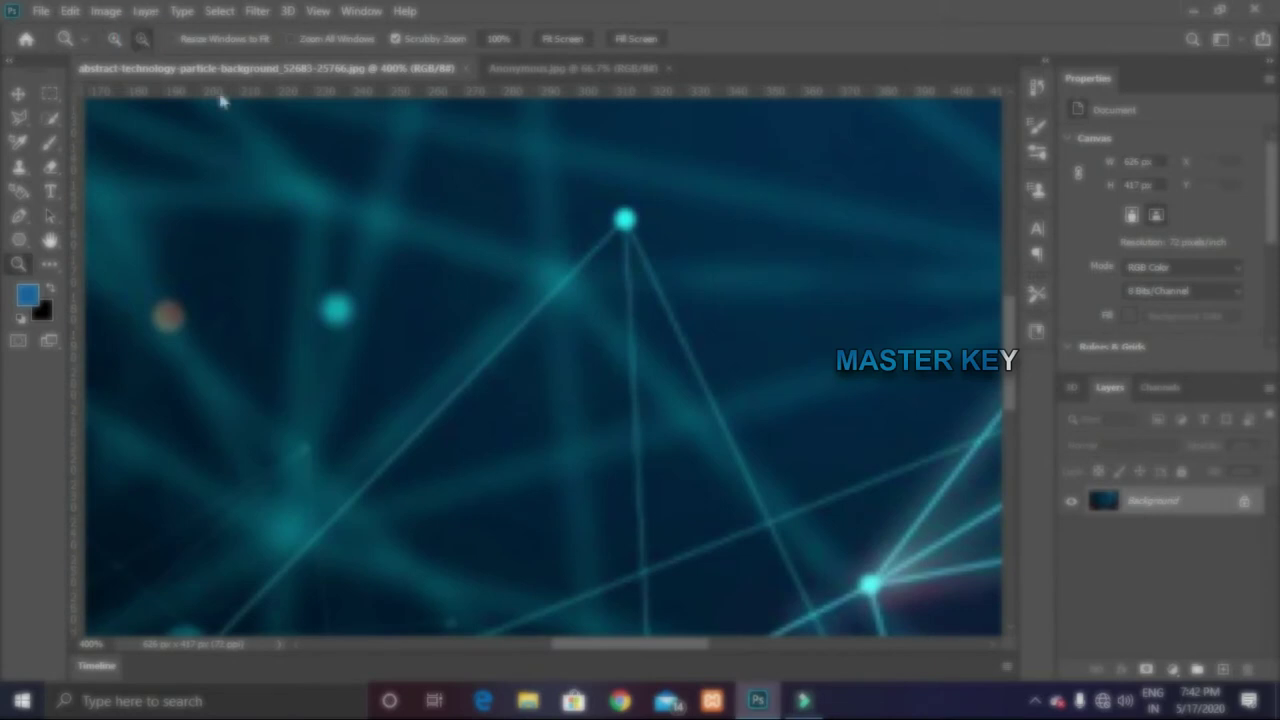
{"action": "left_click", "coordinate": [557, 366]}
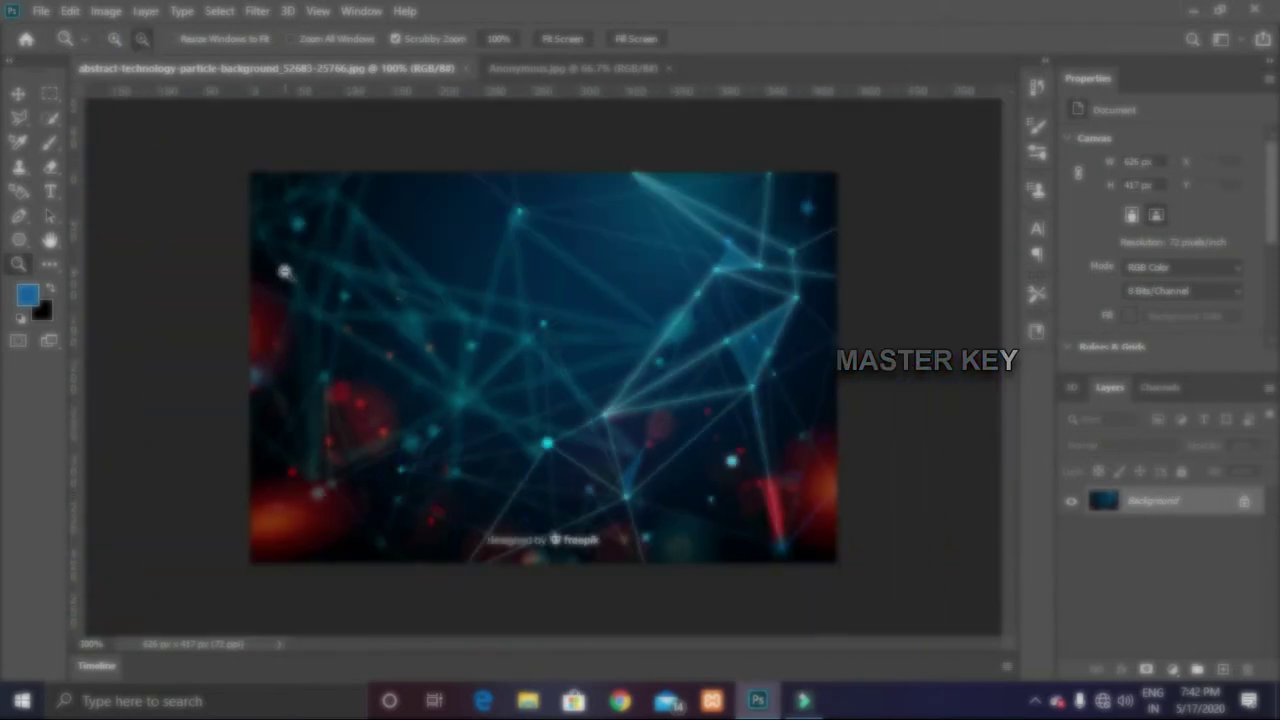
{"action": "key", "text": "v"}
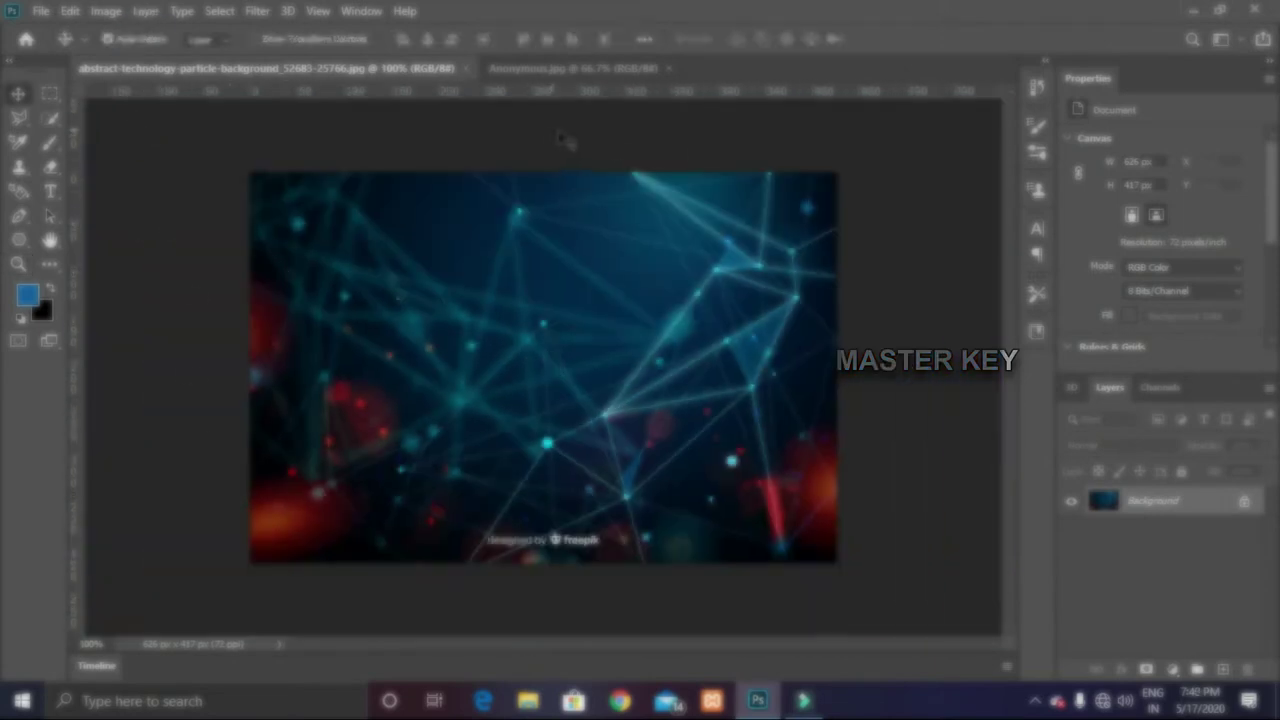
{"action": "left_click", "coordinate": [550, 70]}
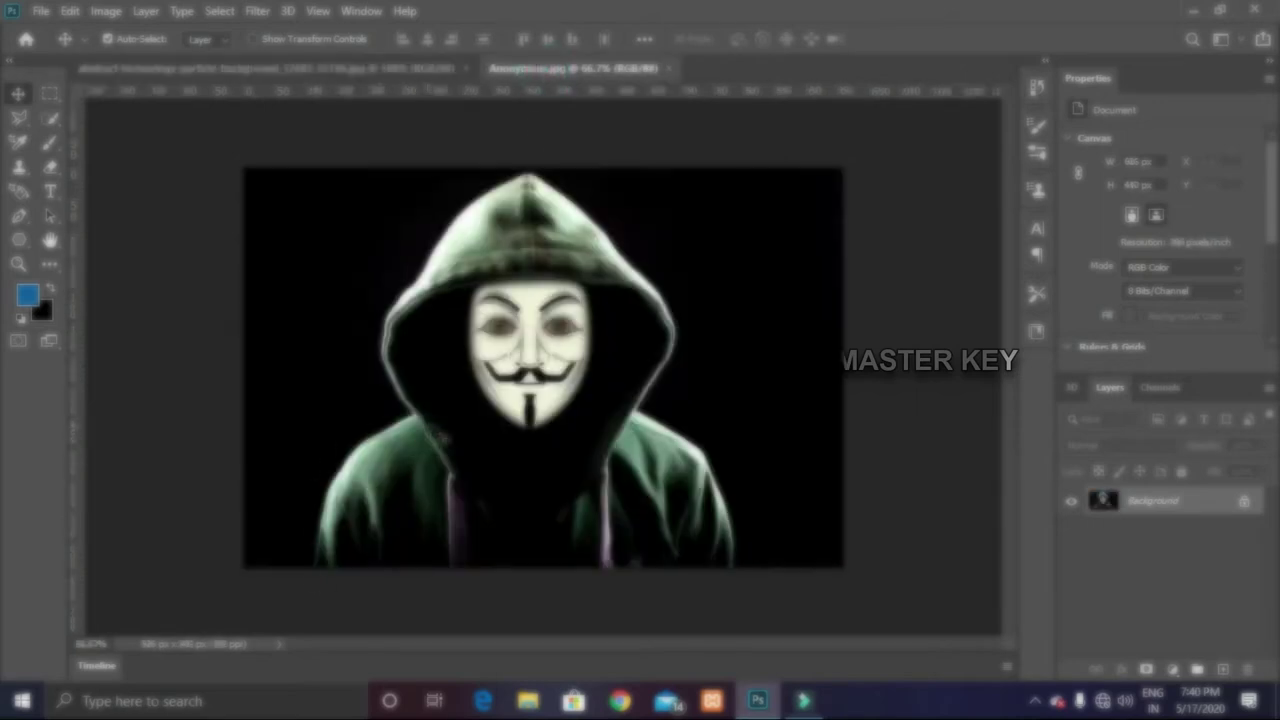
{"action": "left_click", "coordinate": [165, 70]}
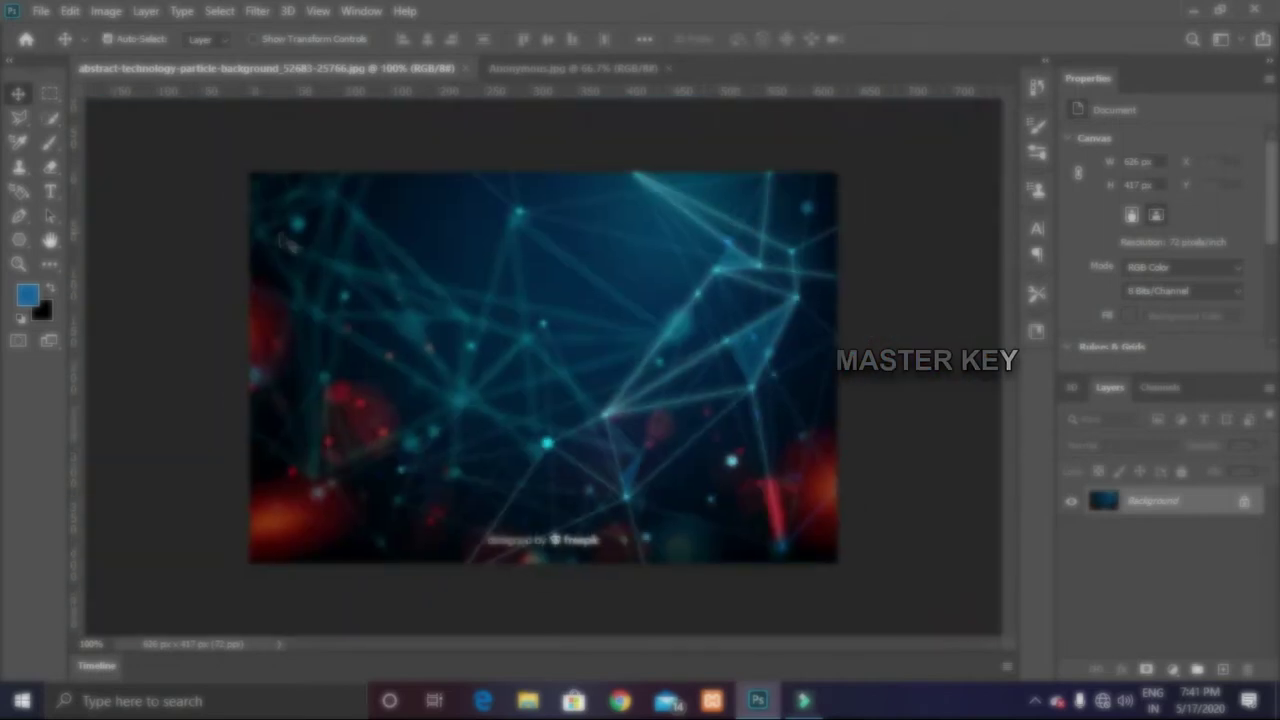
{"action": "left_click", "coordinate": [18, 265]}
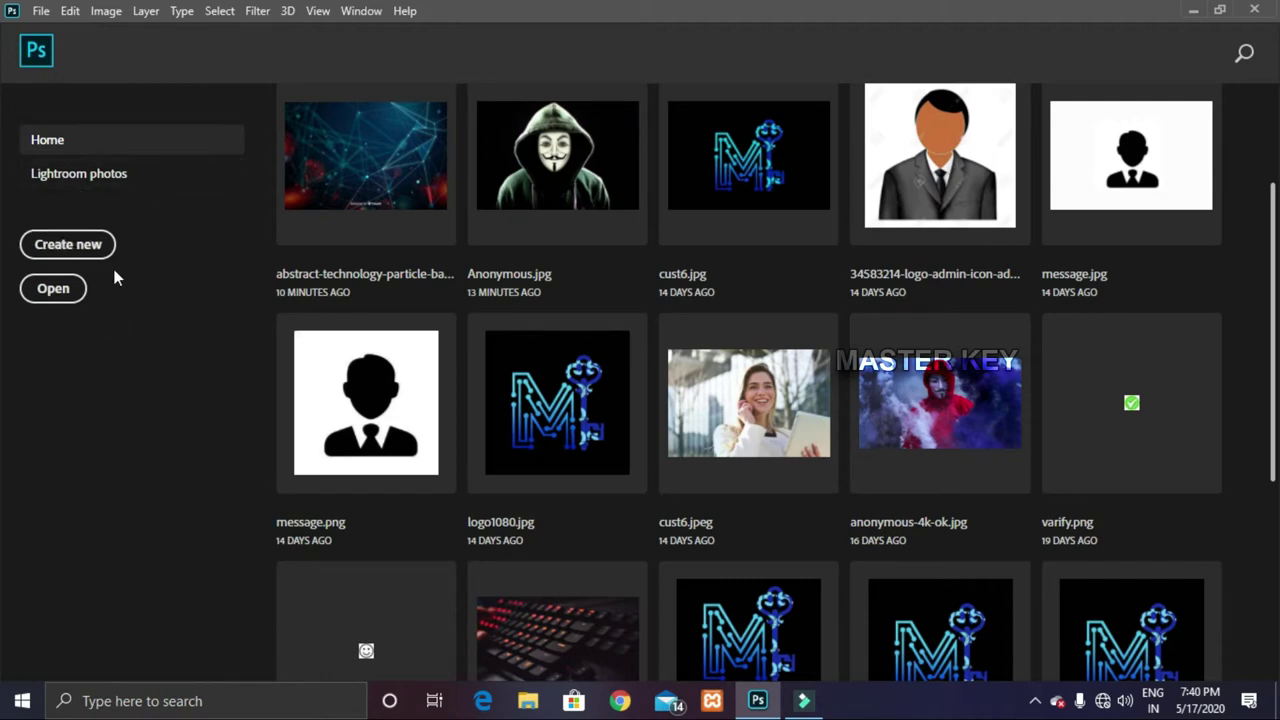
{"action": "left_click", "coordinate": [42, 11]}
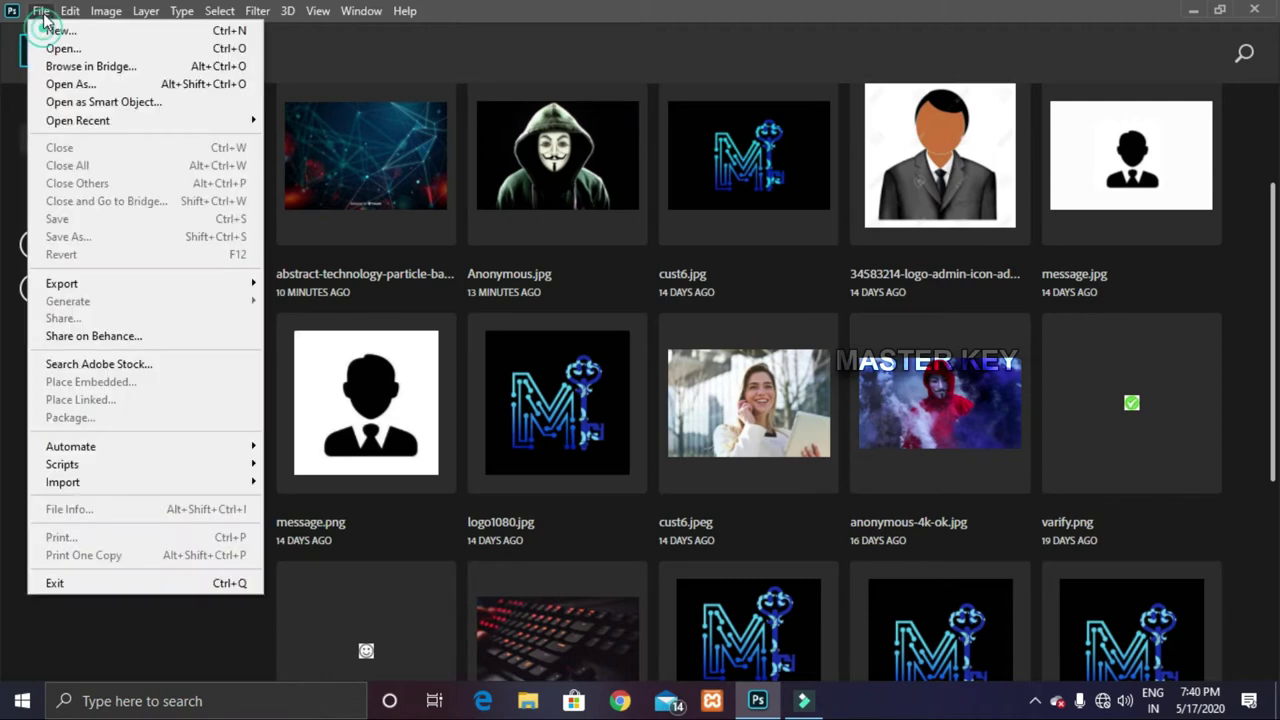
{"action": "left_click", "coordinate": [59, 47]}
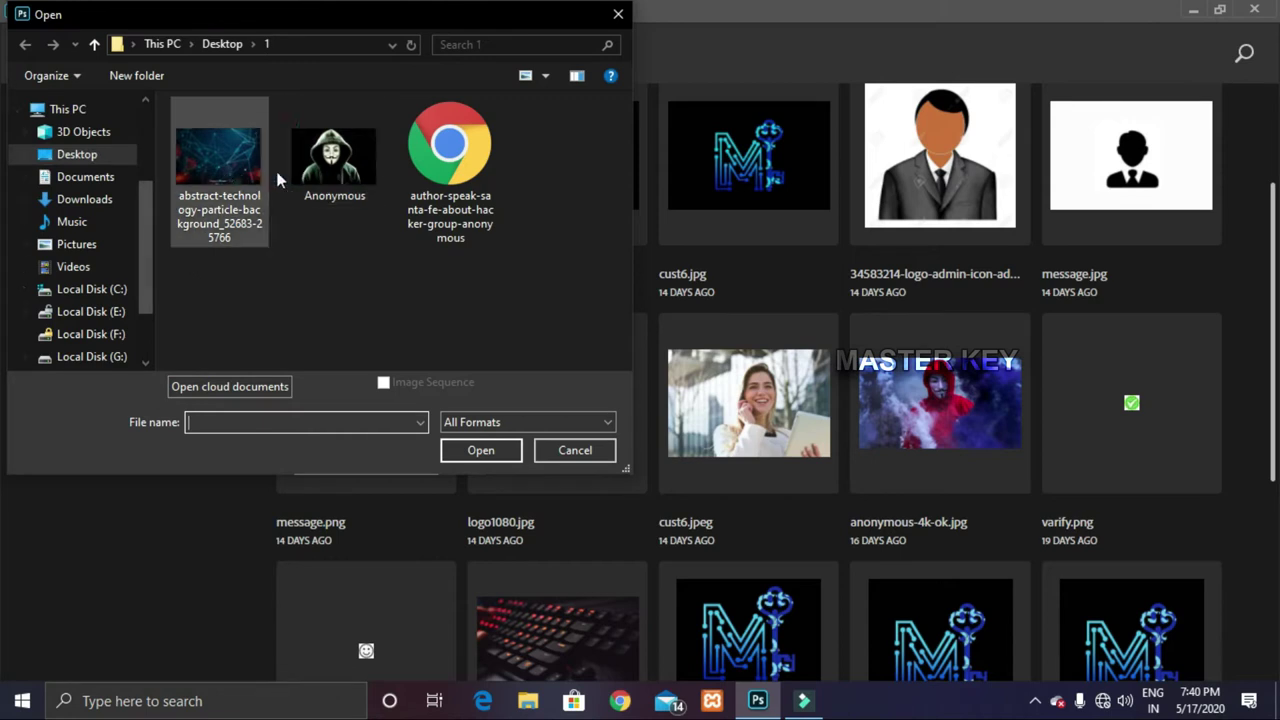
{"action": "left_click_drag", "start_coordinate": [197, 260], "coordinate": [331, 250]}
{"action": "left_click", "coordinate": [209, 189]}
{"action": "left_click", "coordinate": [320, 165], "text": "ctrl"}
{"action": "left_click", "coordinate": [463, 456]}
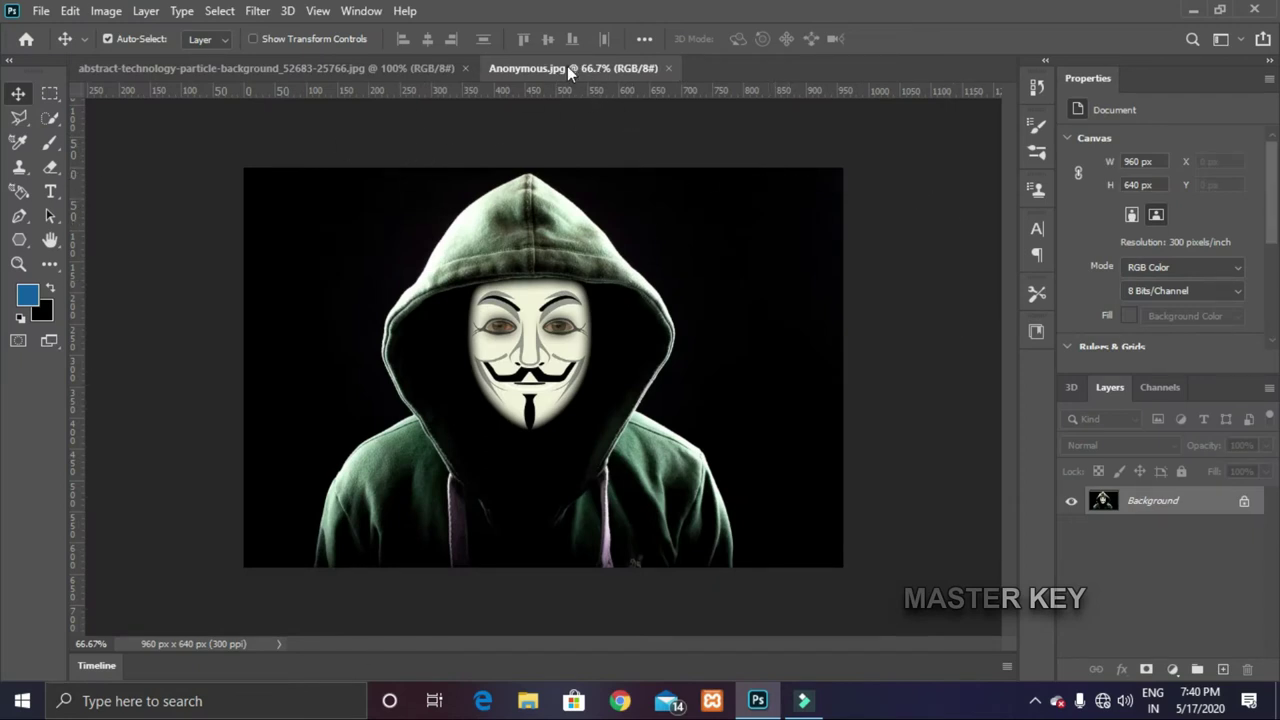
Float the Anonymous.jpg document in its own window, and dock it back beside the particle background document
{"action": "left_click", "coordinate": [225, 72]}
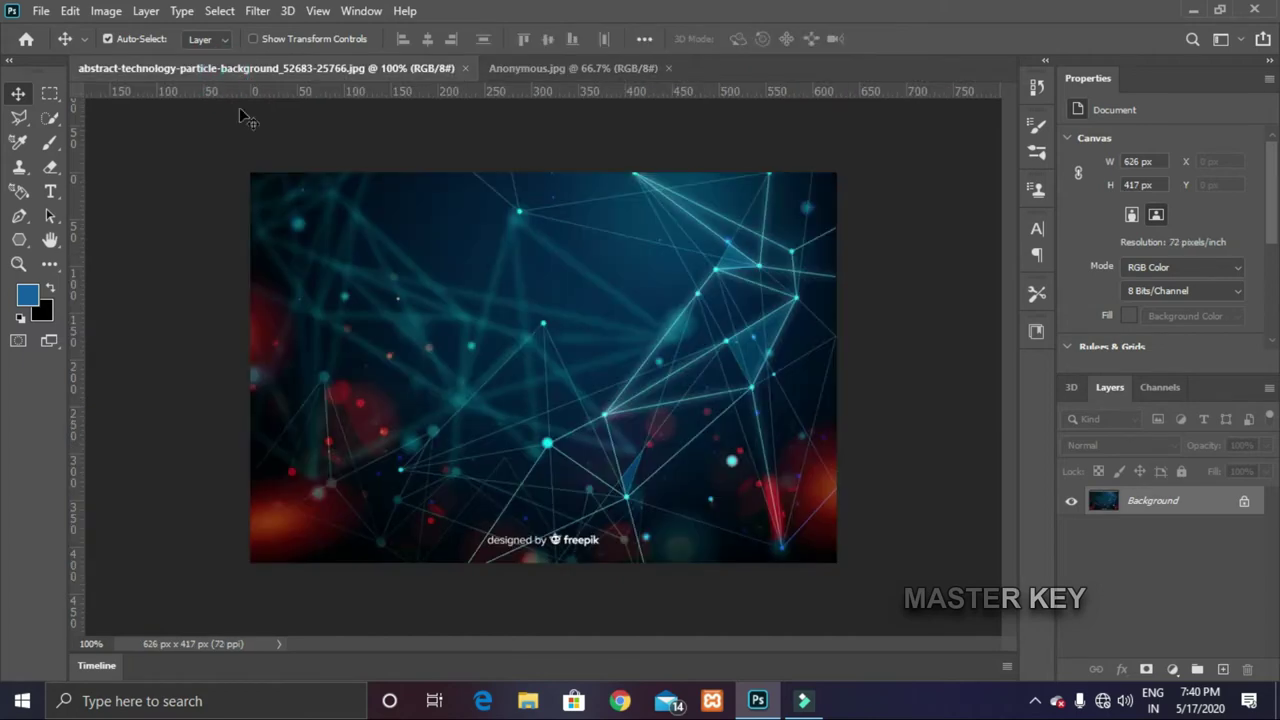
{"action": "left_click", "coordinate": [551, 68]}
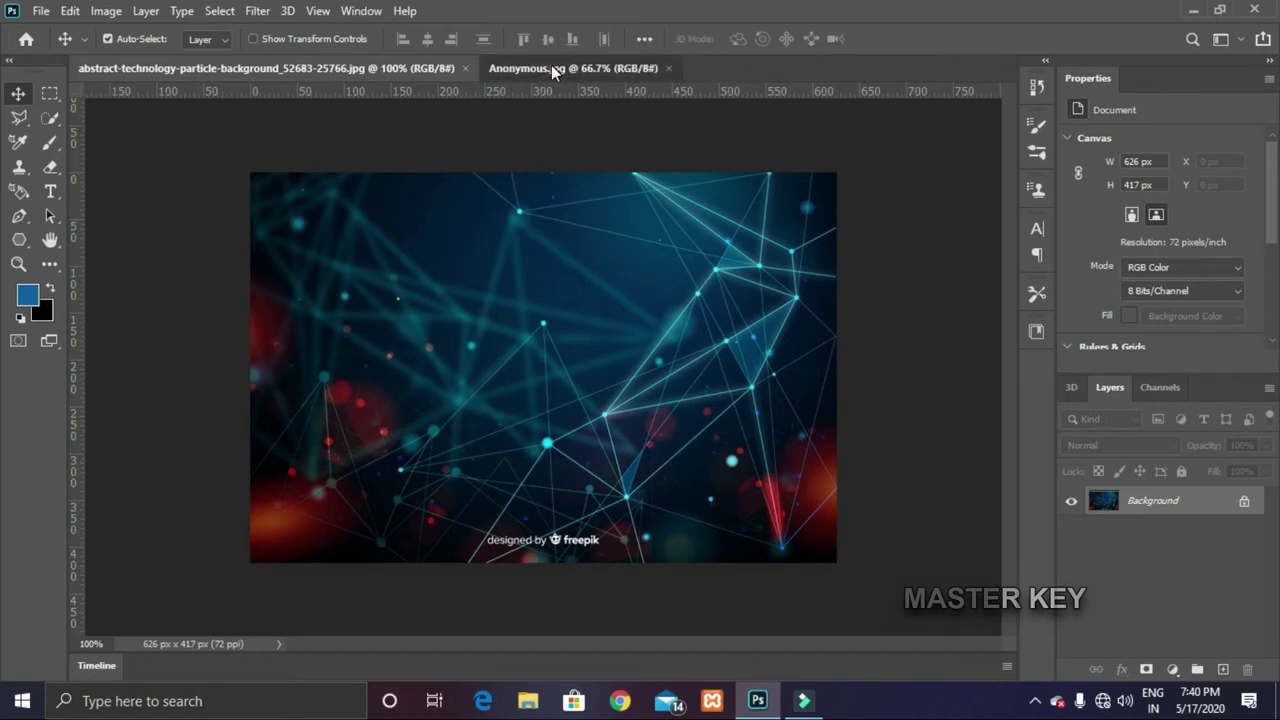
{"action": "left_click", "coordinate": [544, 68]}
{"action": "left_click_drag", "start_coordinate": [543, 68], "coordinate": [674, 171]}
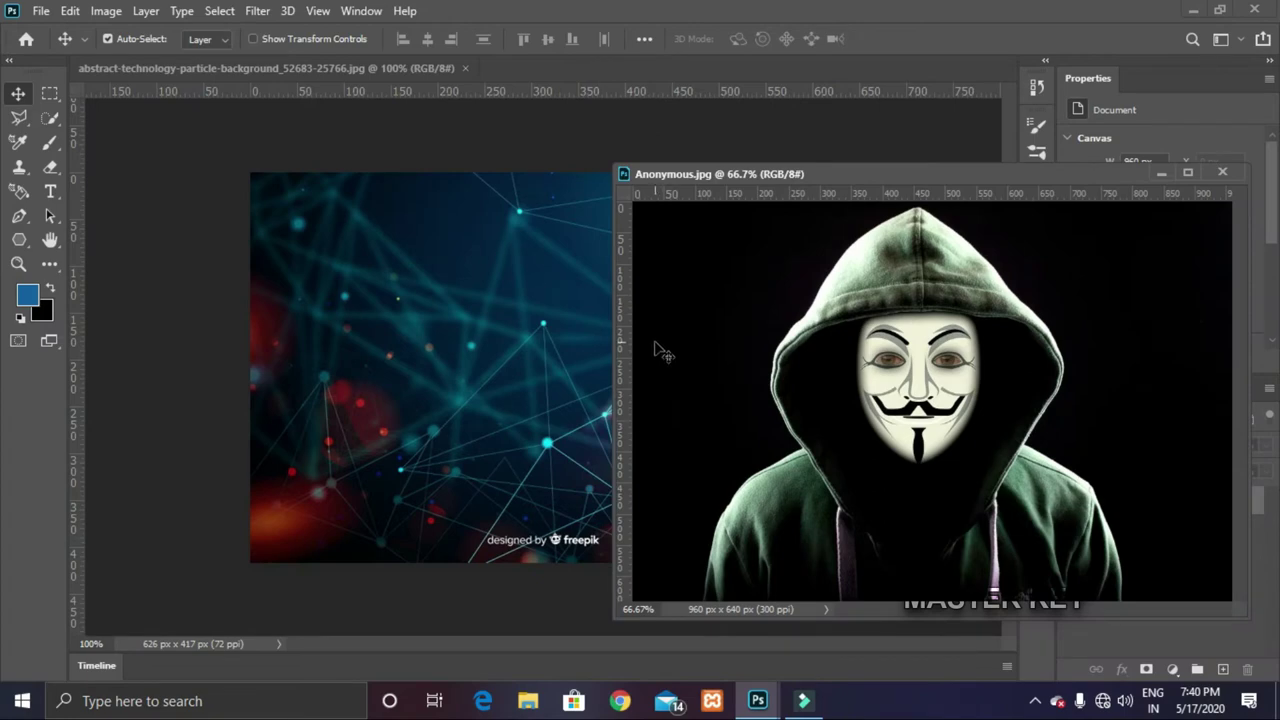
{"action": "left_click_drag", "start_coordinate": [857, 172], "coordinate": [718, 66]}
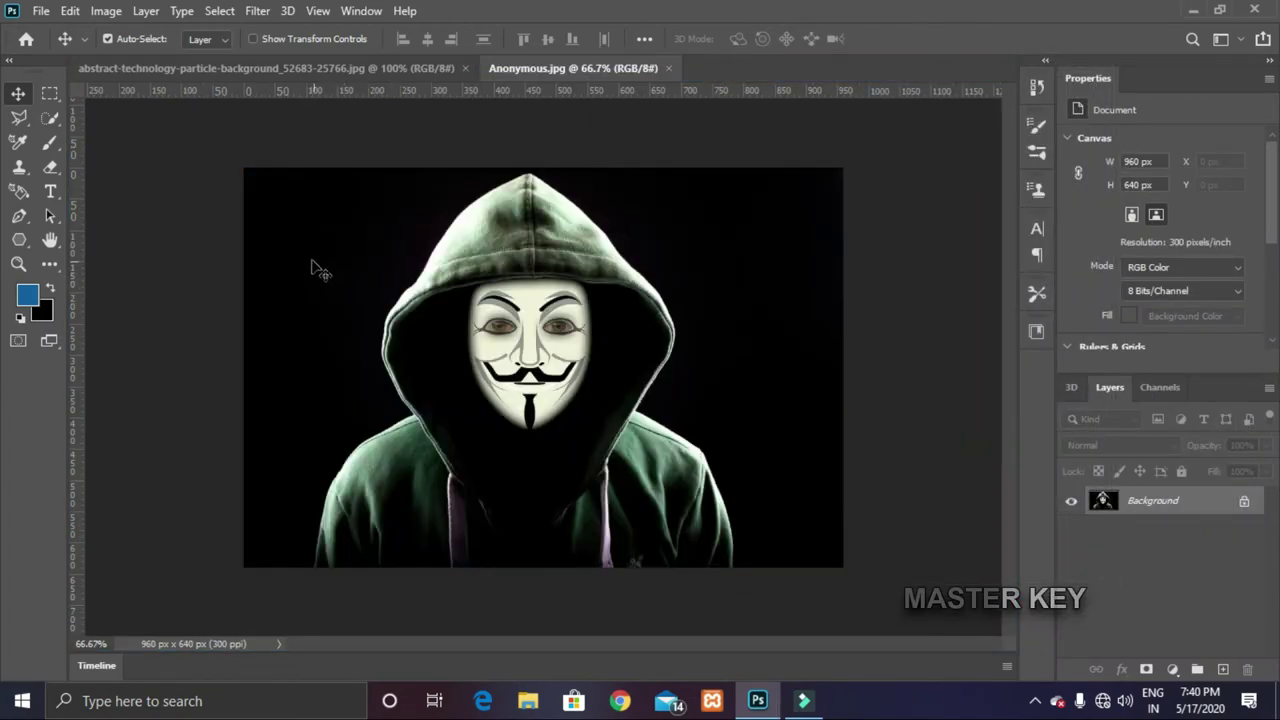
Compare the two open images by switching between them, finishing on the particle background
{"action": "left_click", "coordinate": [212, 68]}
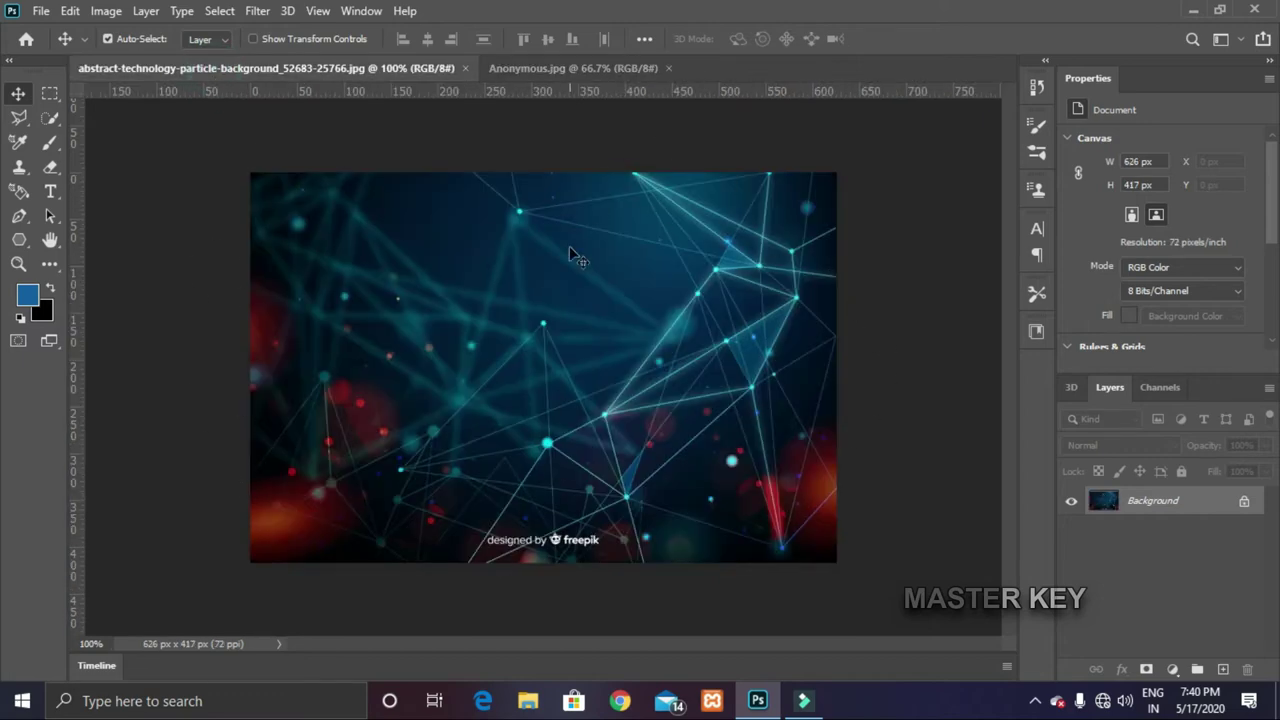
{"action": "left_click", "coordinate": [545, 70]}
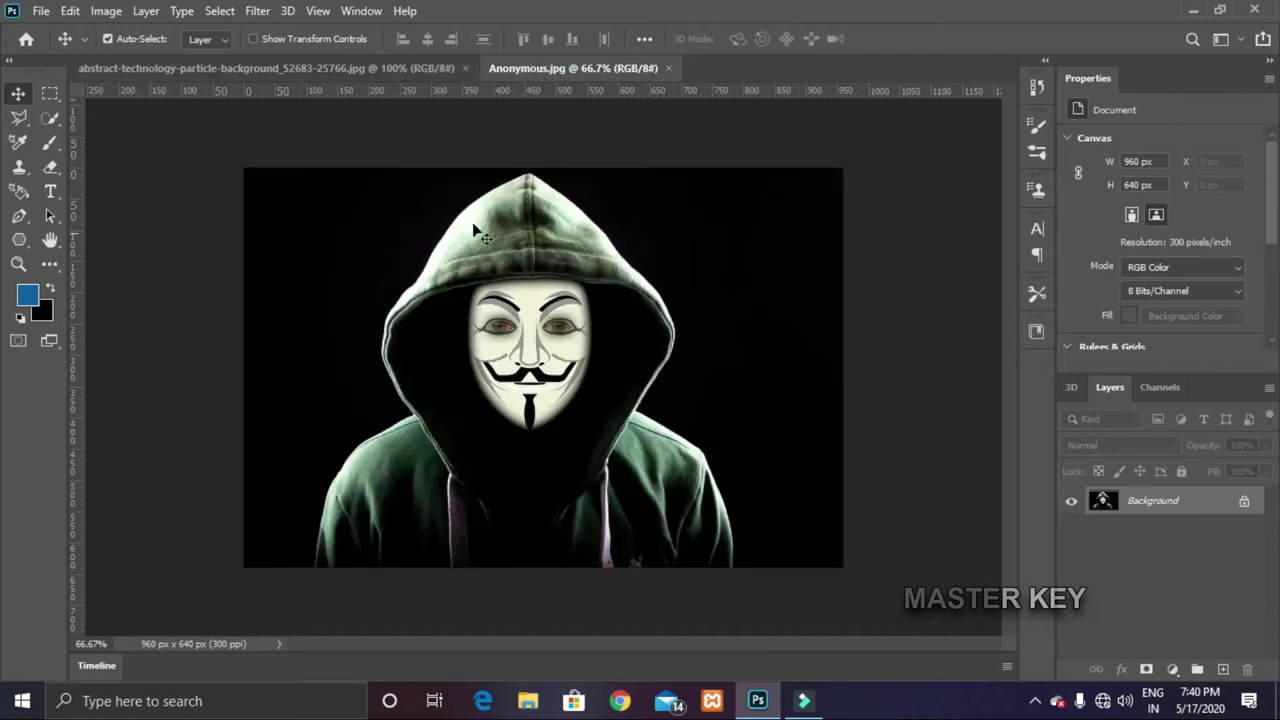
{"action": "left_click", "coordinate": [161, 67]}
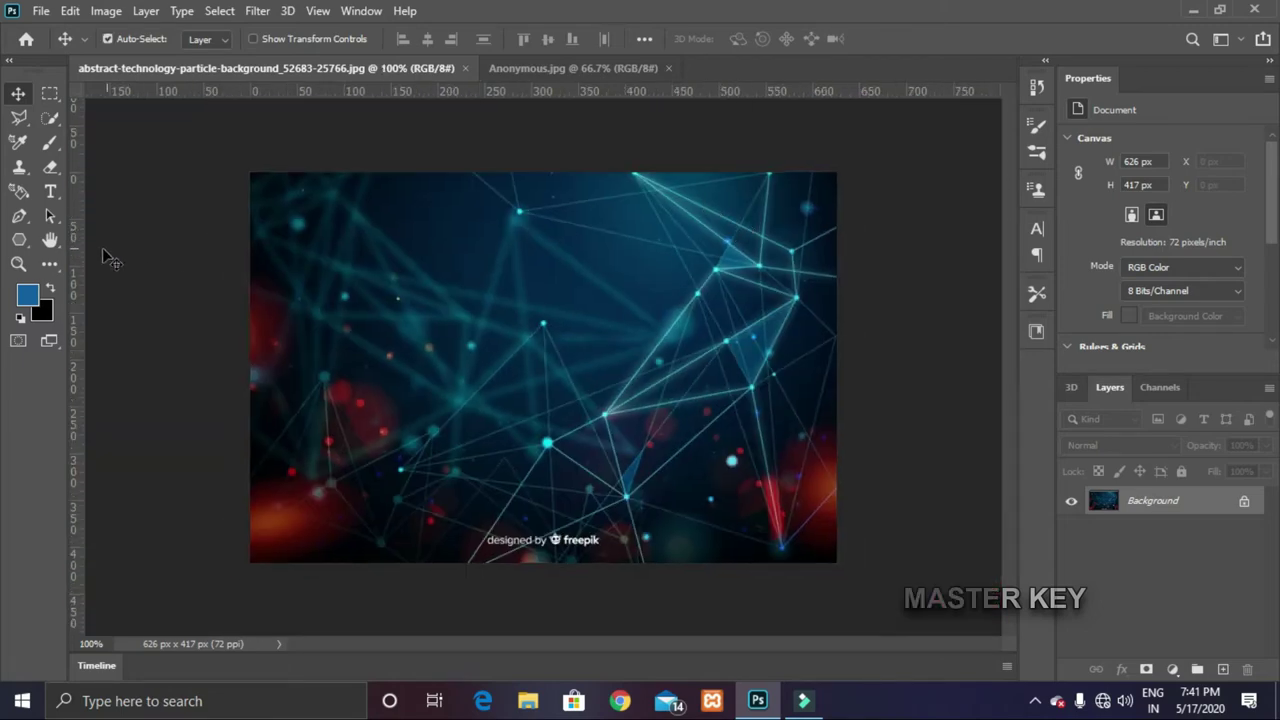
{"action": "left_click", "coordinate": [17, 265]}
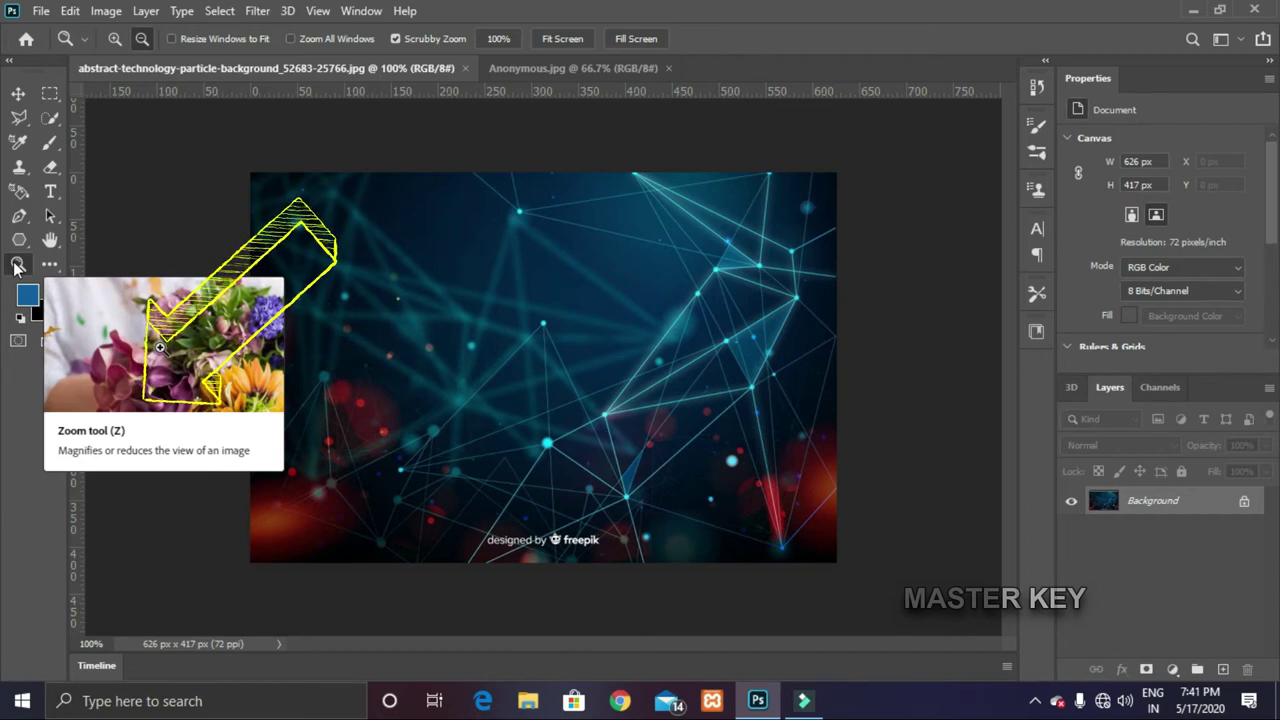
{"action": "left_click", "coordinate": [17, 95]}
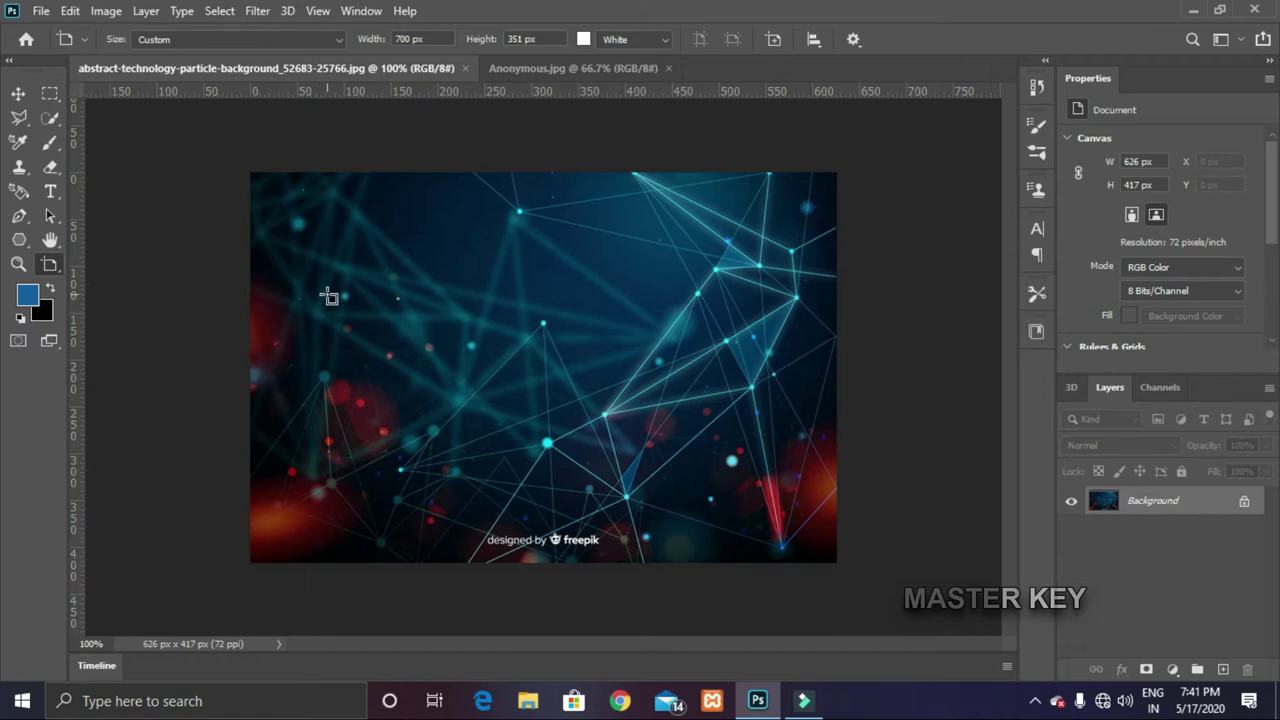
{"action": "key", "text": "p"}
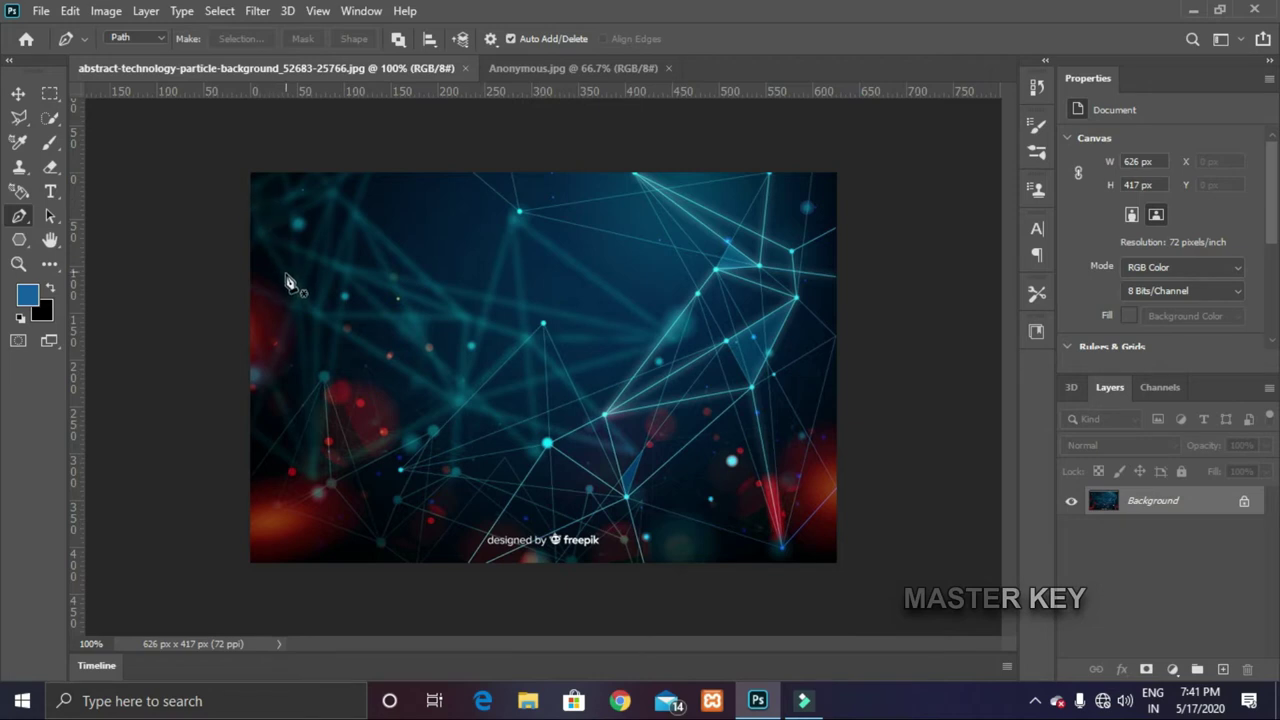
Magnify the centre of the particle background to 400% with the Zoom tool, and return the view to 100%
{"action": "left_click", "coordinate": [19, 265]}
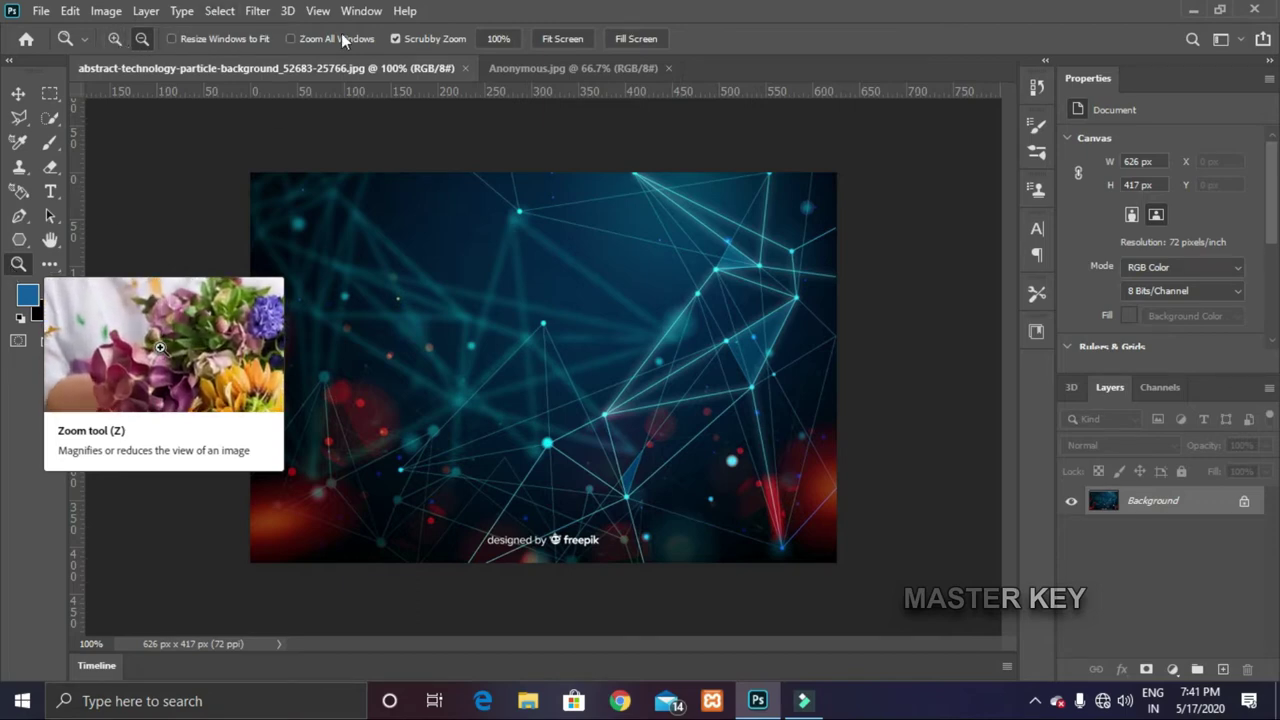
{"action": "left_click", "coordinate": [113, 39]}
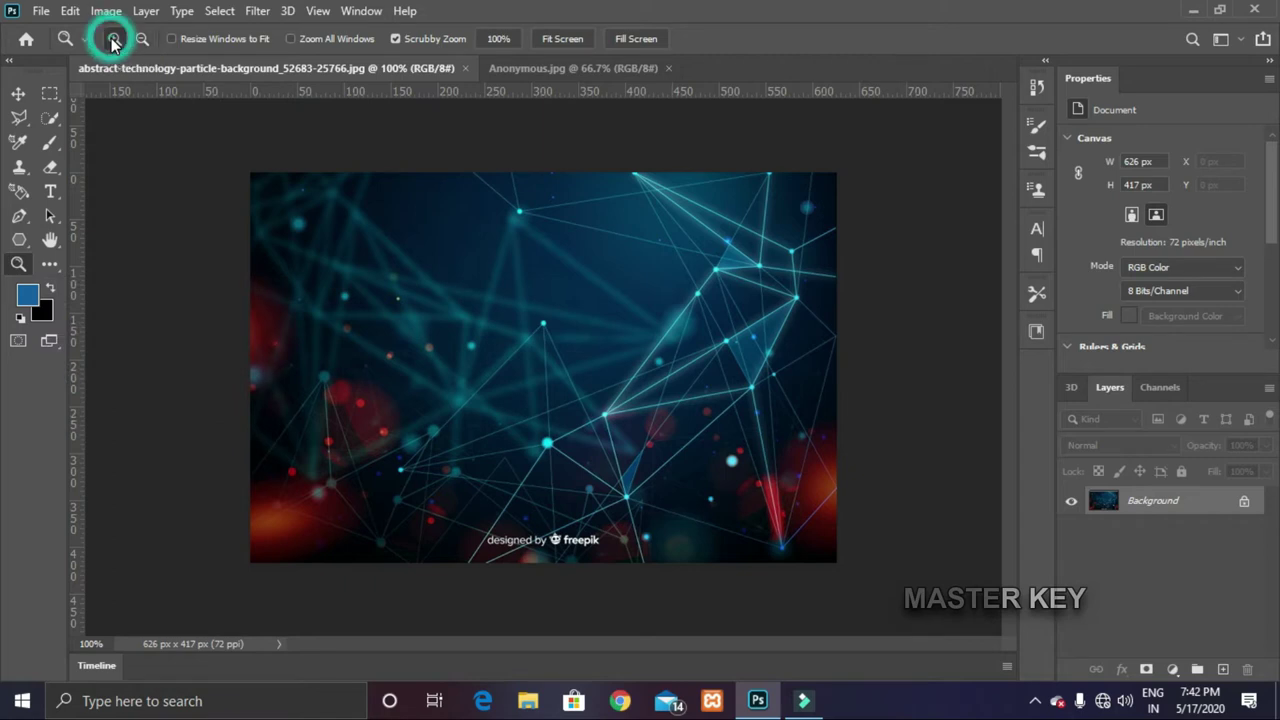
{"action": "left_click", "coordinate": [516, 358]}
{"action": "left_click", "coordinate": [516, 358]}
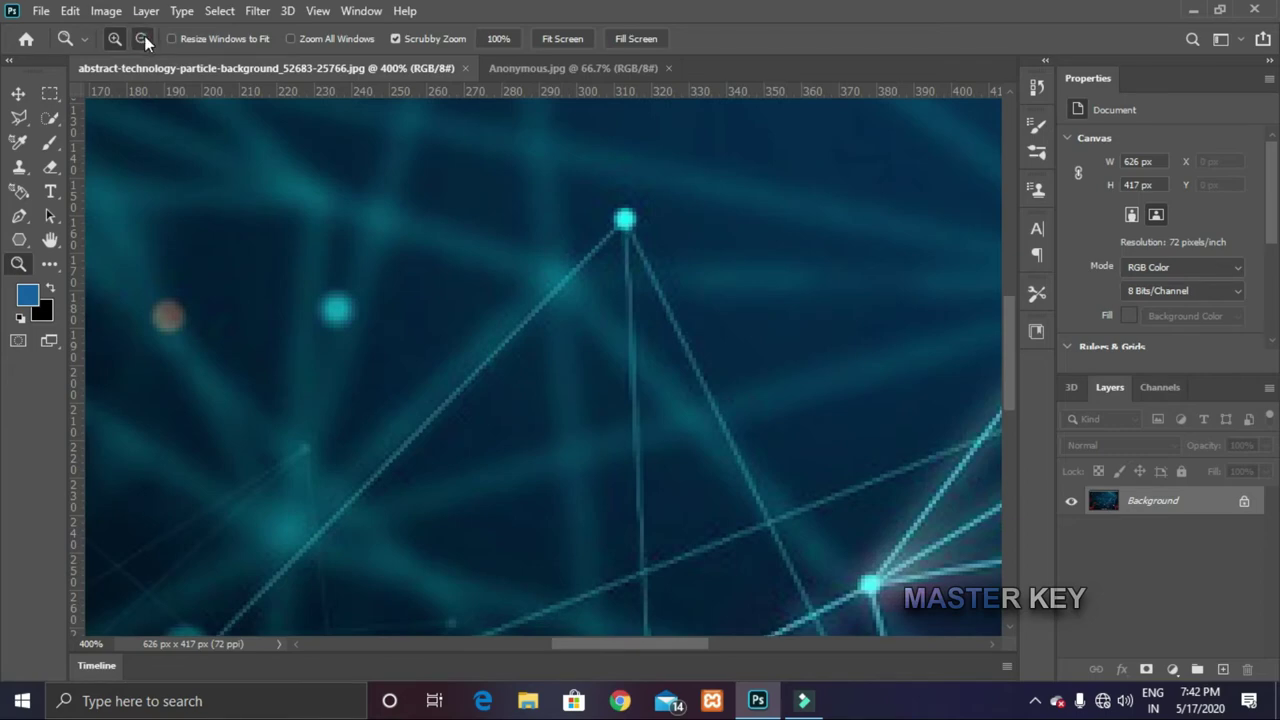
{"action": "left_click", "coordinate": [557, 364], "text": "alt"}
{"action": "left_click", "coordinate": [557, 364], "text": "alt"}
{"action": "left_click", "coordinate": [558, 366], "text": "alt"}
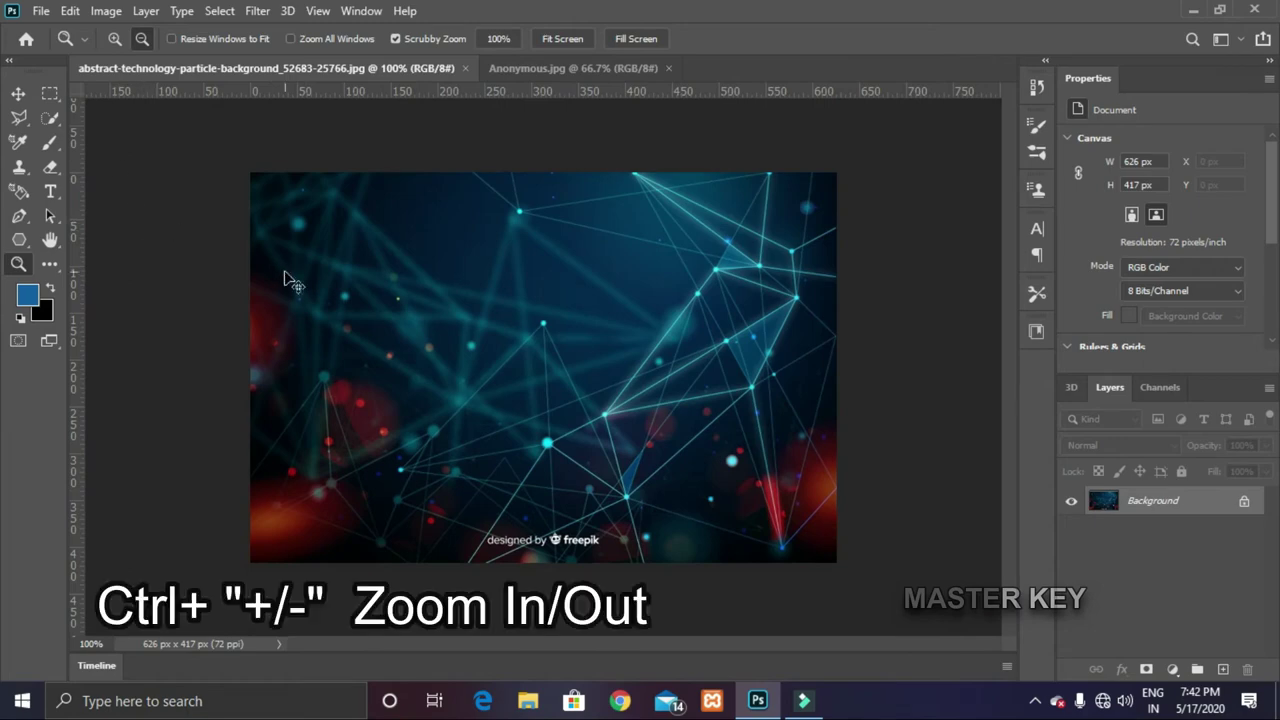
Enlarge and reduce the particle background view repeatedly without using the Zoom tool, ending at 100%
{"action": "key", "text": "ctrl+plus"}
{"action": "key", "text": "ctrl+minus"}
{"action": "key", "text": "ctrl+minus"}
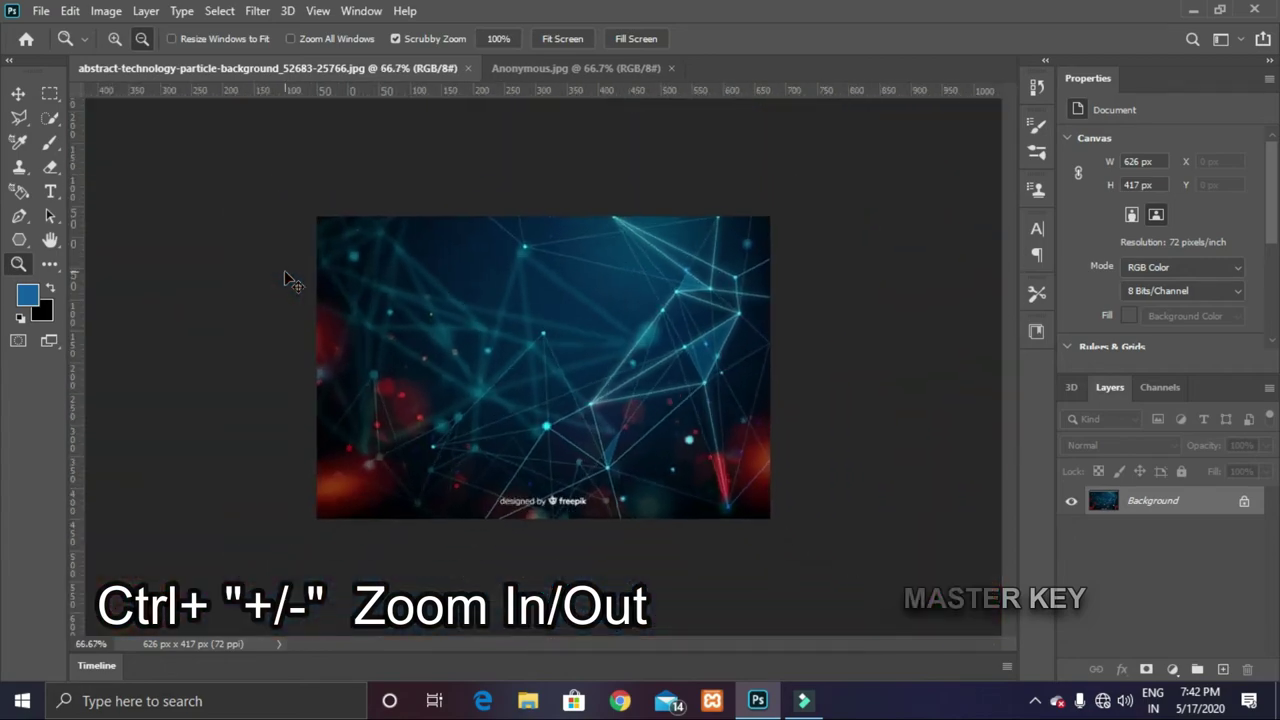
{"action": "key", "text": "ctrl+plus"}
{"action": "key", "text": "ctrl+plus"}
{"action": "key", "text": "ctrl+plus"}
{"action": "key", "text": "ctrl+minus"}
{"action": "key", "text": "ctrl+minus"}
{"action": "key", "text": "ctrl+plus"}
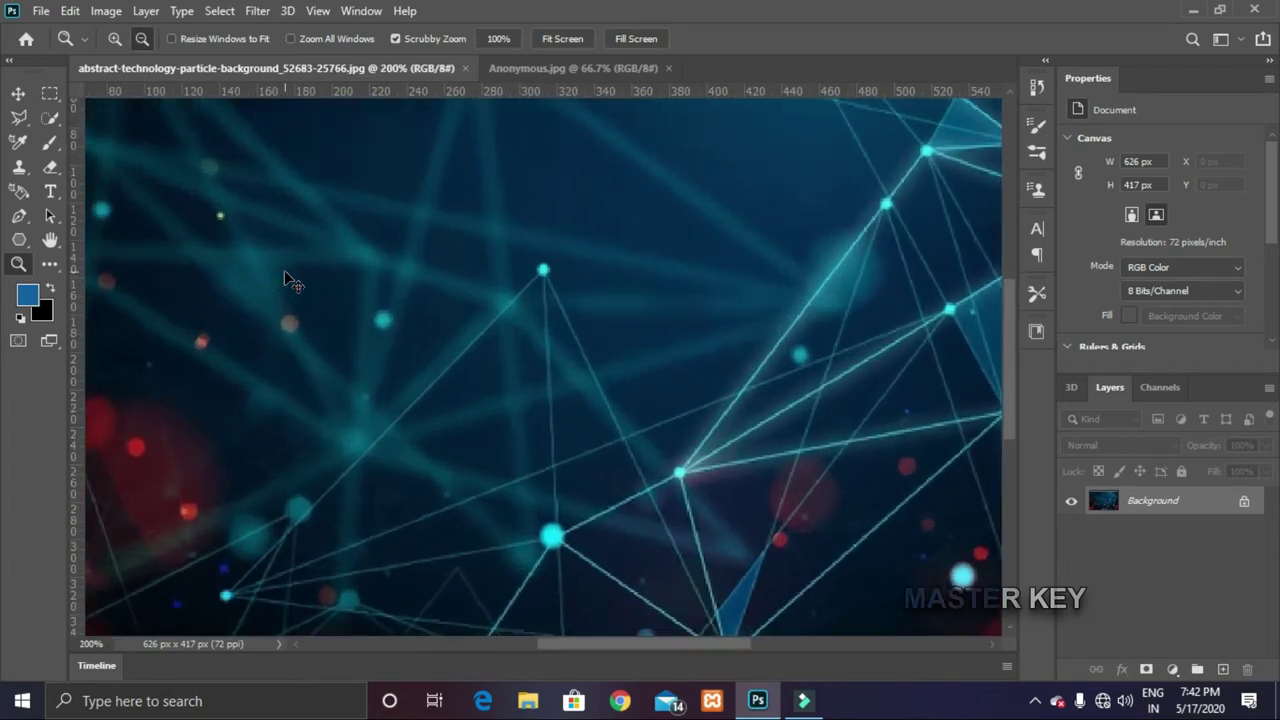
{"action": "key", "text": "ctrl+minus"}
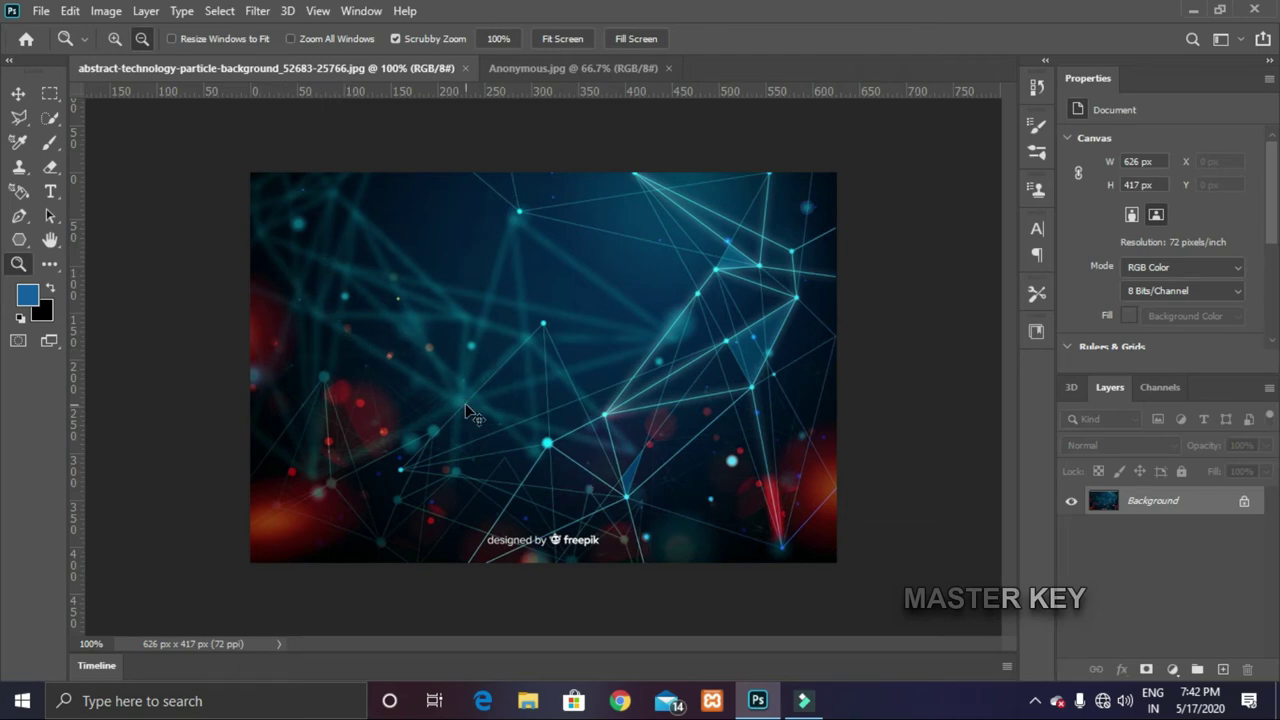
Inspect the freepik watermark on the particle background at 300%, and return the view to 100%
{"action": "key", "text": "ctrl+plus"}
{"action": "key", "text": "ctrl+plus"}
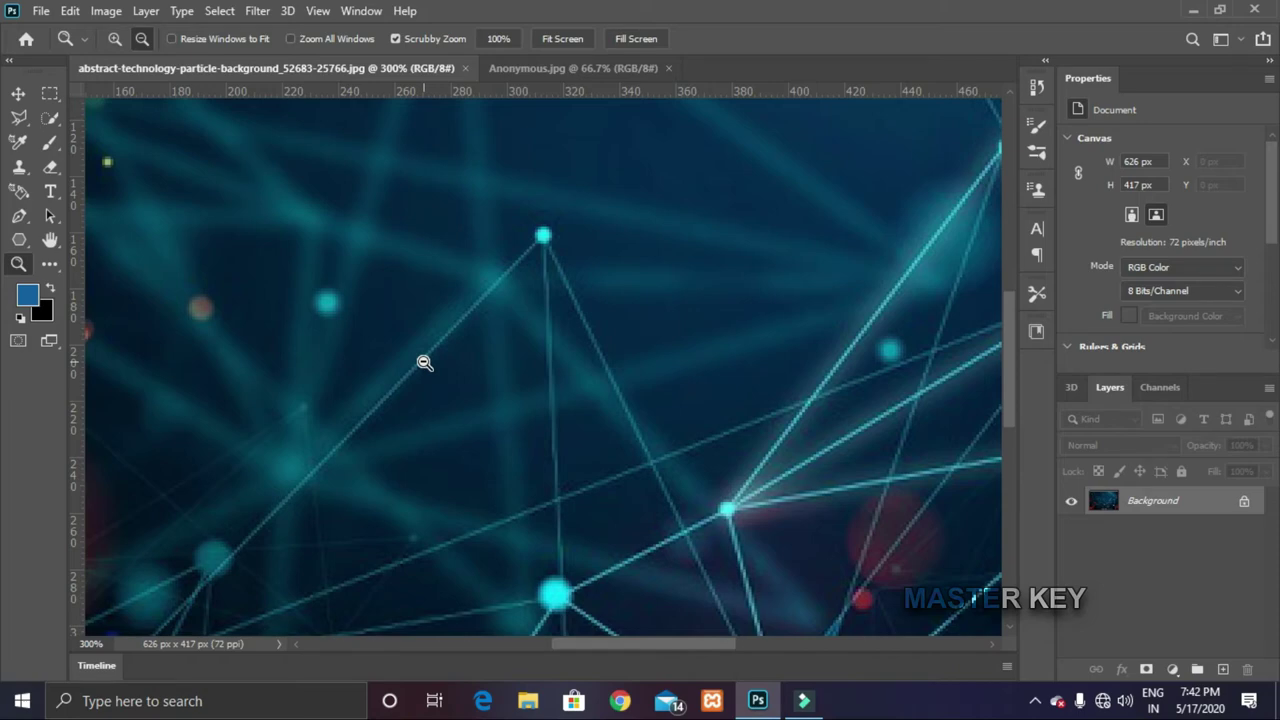
{"action": "left_click_drag", "start_coordinate": [434, 578], "coordinate": [414, 170]}
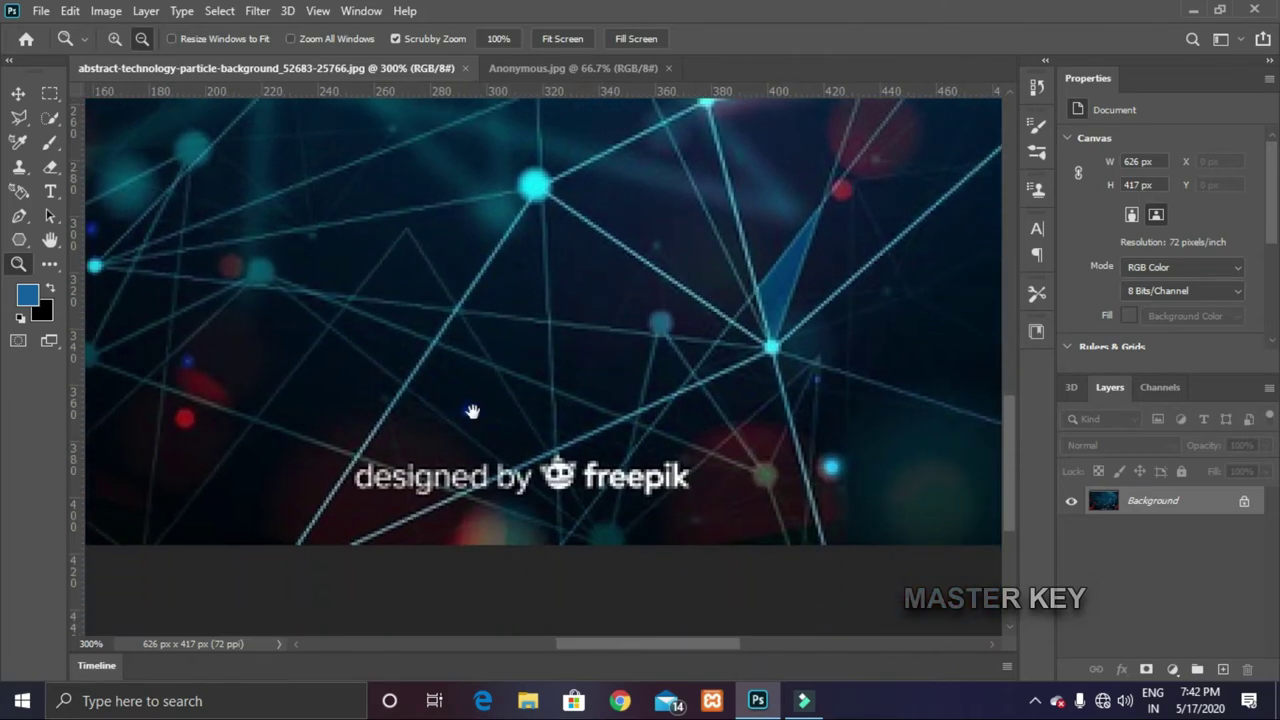
{"action": "left_click", "coordinate": [516, 484], "text": "alt"}
{"action": "left_click", "coordinate": [510, 479], "text": "alt"}
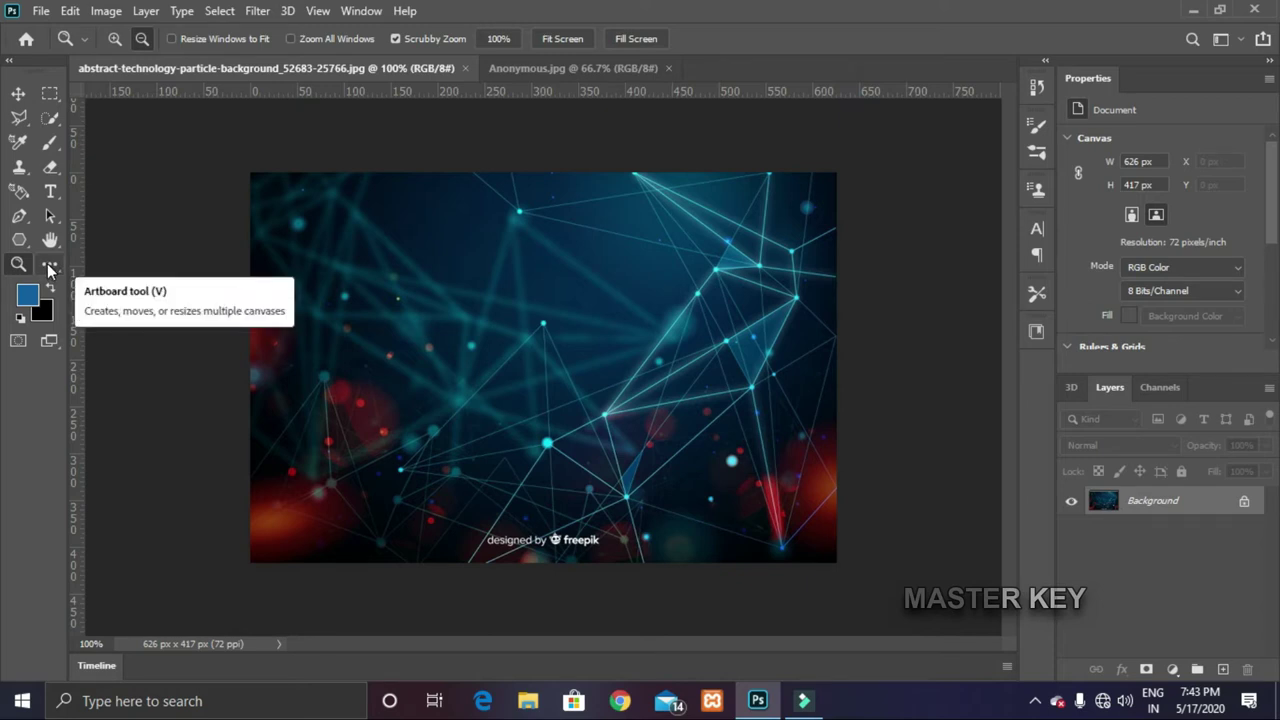
Crop the freepik watermark off the lower edge of the particle background, keeping the full width and a height of about 383 px
{"action": "left_click", "coordinate": [49, 268]}
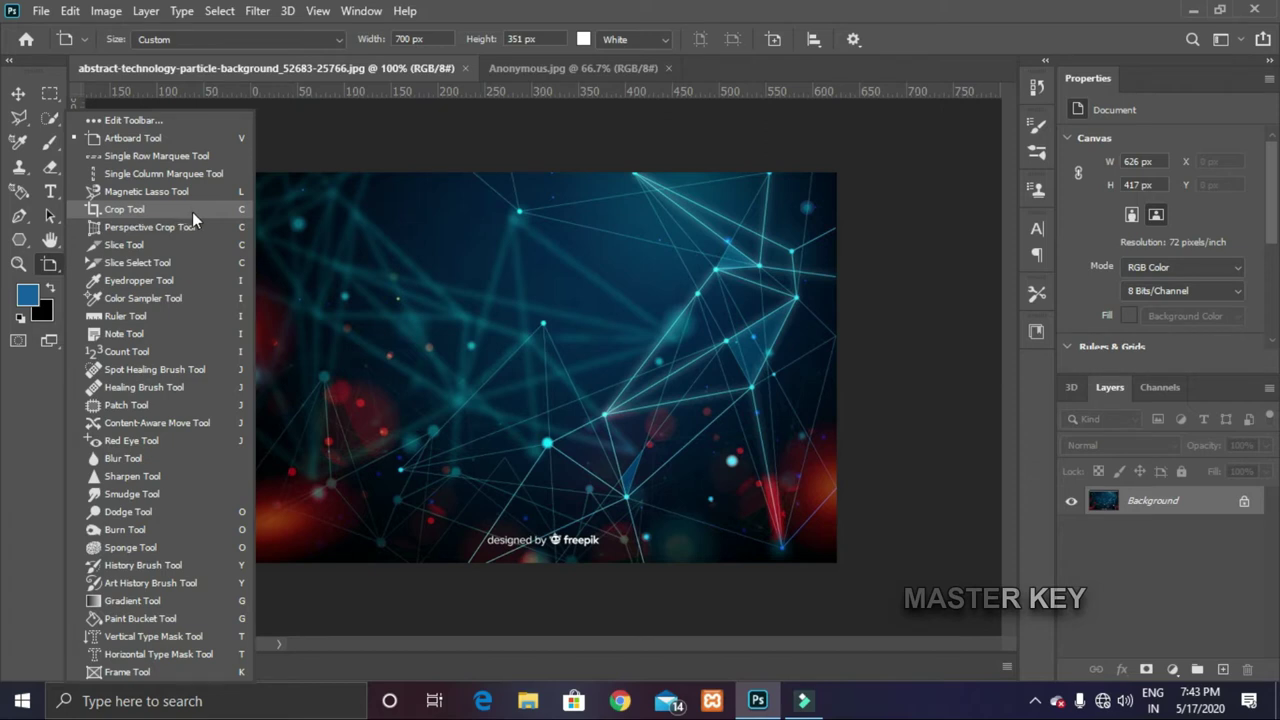
{"action": "left_click", "coordinate": [151, 212]}
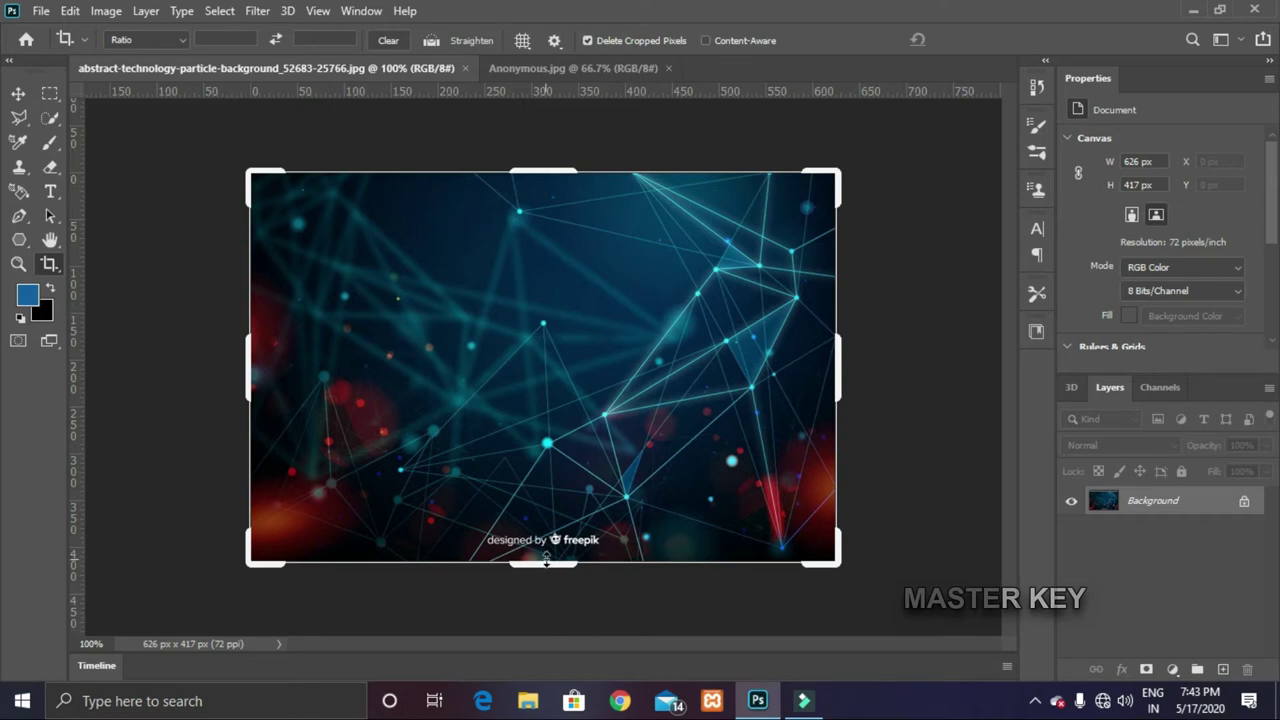
{"action": "left_click_drag", "start_coordinate": [549, 563], "coordinate": [549, 548]}
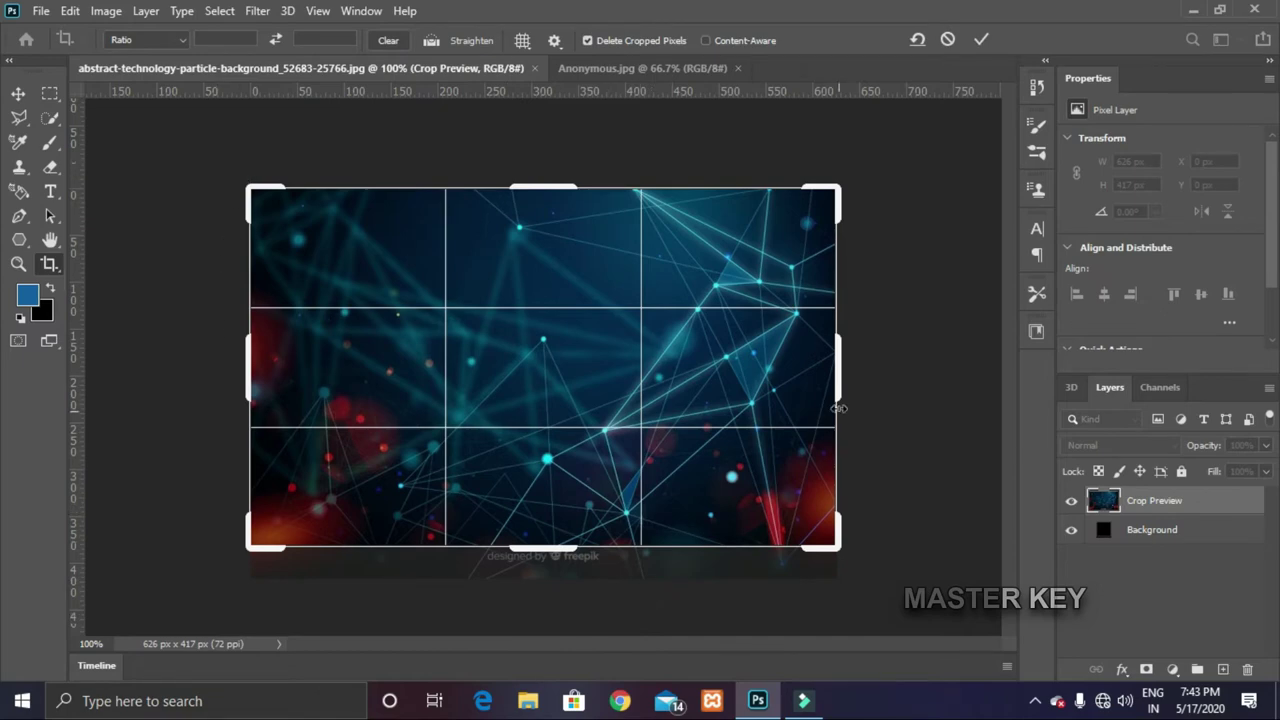
{"action": "key", "text": "Return"}
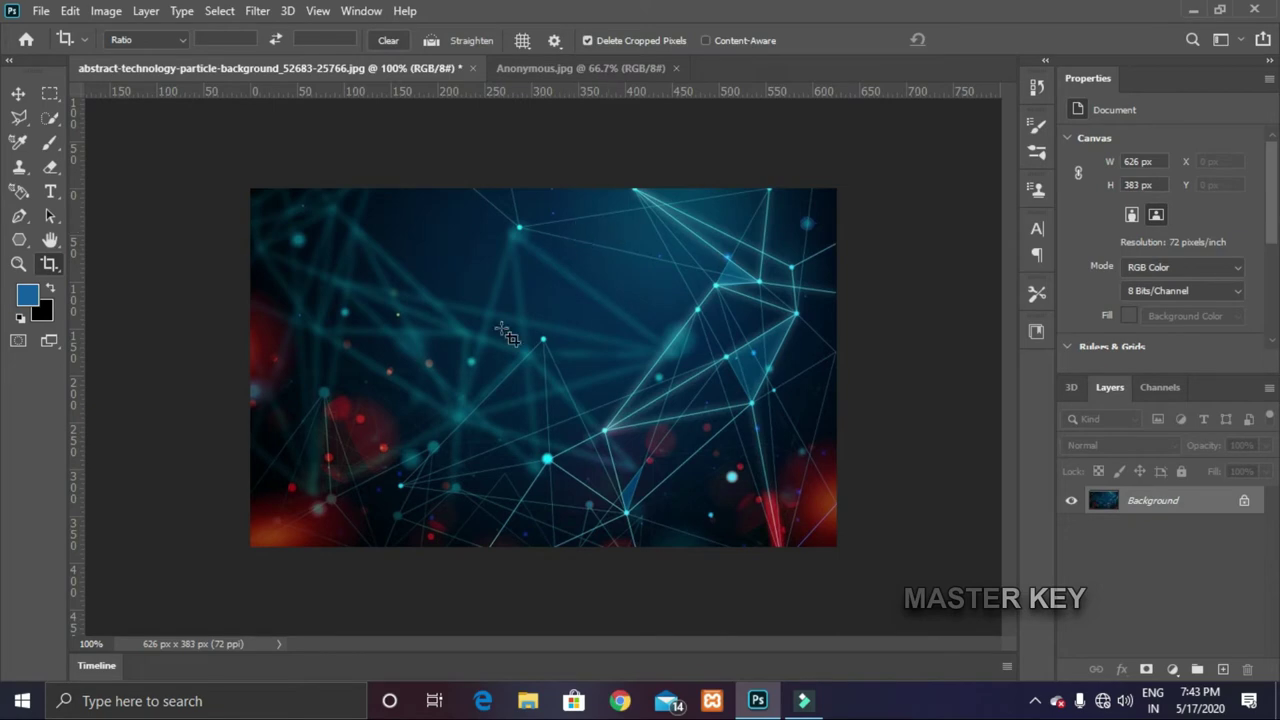
{"action": "scroll", "coordinate": [578, 548], "scroll_direction": "up", "scroll_amount": 1}
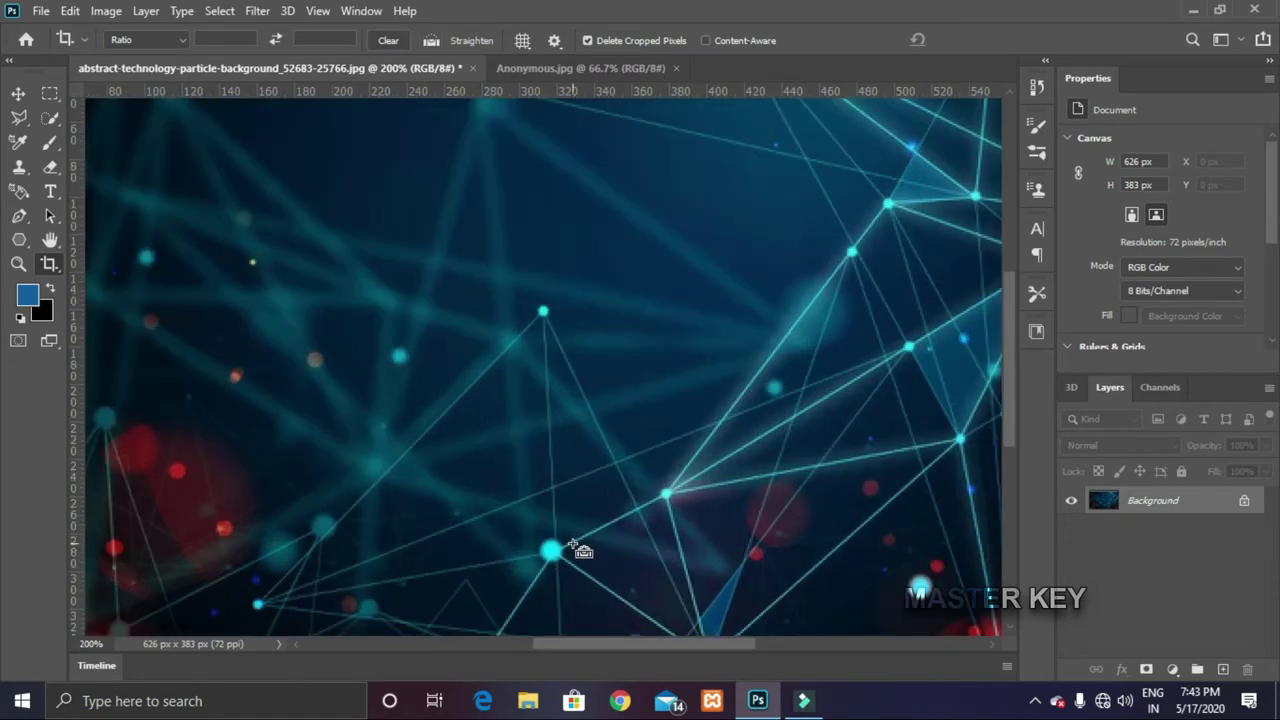
Inspect the cropped particle background at 200%, and return the view to 100%
{"action": "scroll", "coordinate": [572, 545], "scroll_direction": "down", "scroll_amount": 2}
{"action": "scroll", "coordinate": [560, 337], "scroll_direction": "up", "scroll_amount": 1}
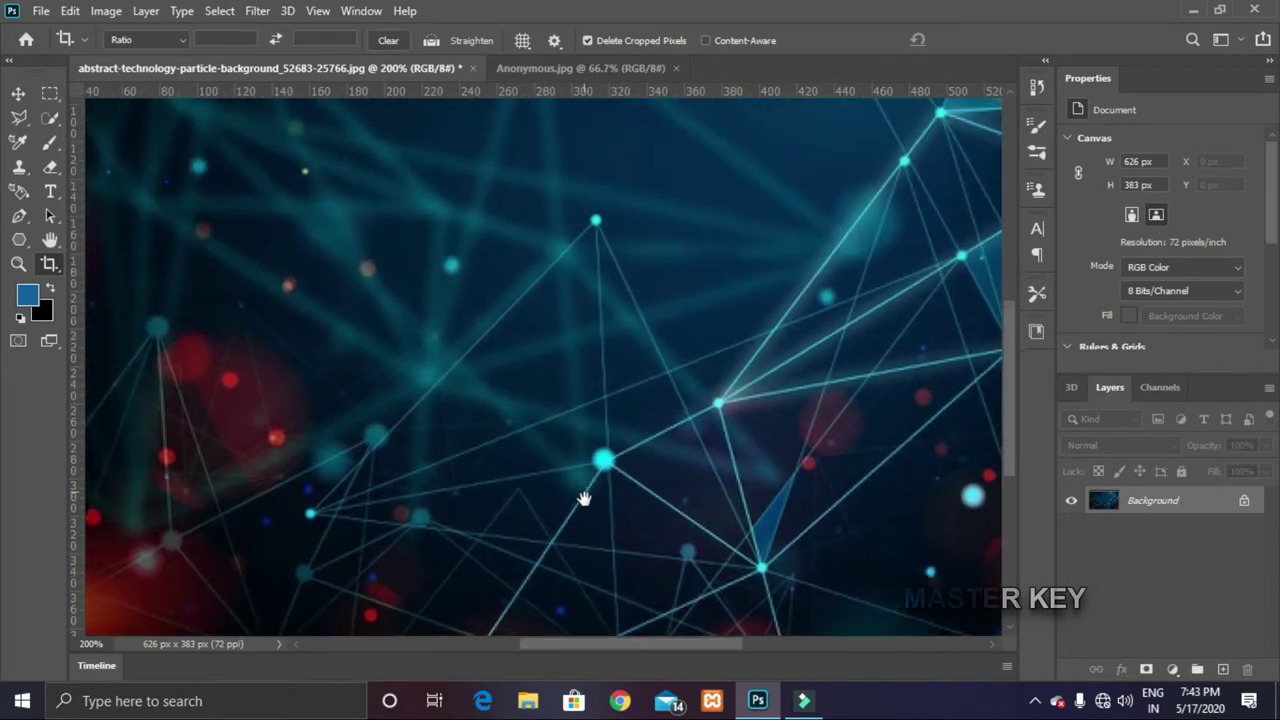
{"action": "scroll", "coordinate": [590, 593], "scroll_direction": "down", "scroll_amount": 1}
{"action": "scroll", "coordinate": [590, 593], "scroll_direction": "up", "scroll_amount": 2}
{"action": "scroll", "coordinate": [590, 593], "scroll_direction": "down", "scroll_amount": 1}
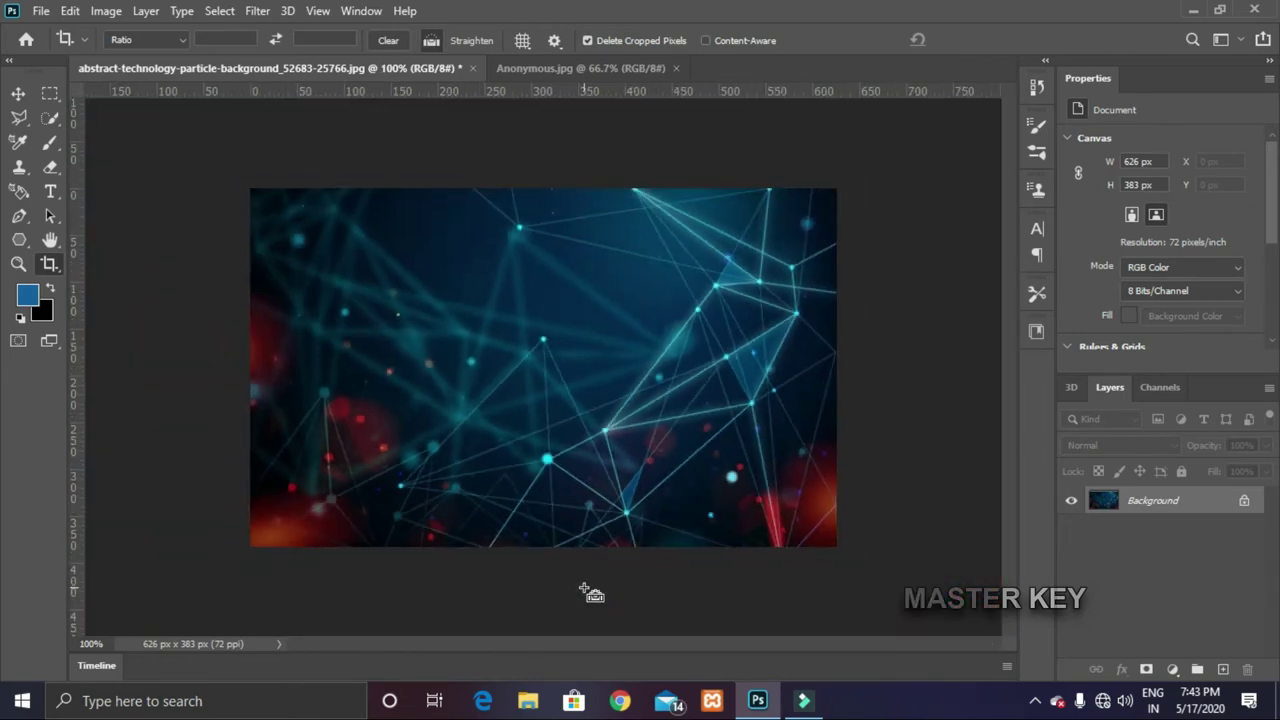
{"action": "scroll", "coordinate": [590, 595], "scroll_direction": "up", "scroll_amount": 1}
{"action": "scroll", "coordinate": [590, 595], "scroll_direction": "down", "scroll_amount": 1}
Select the black backdrop around the hooded figure in the Anonymous image with the Magic Wand tool
{"action": "left_click", "coordinate": [560, 70]}
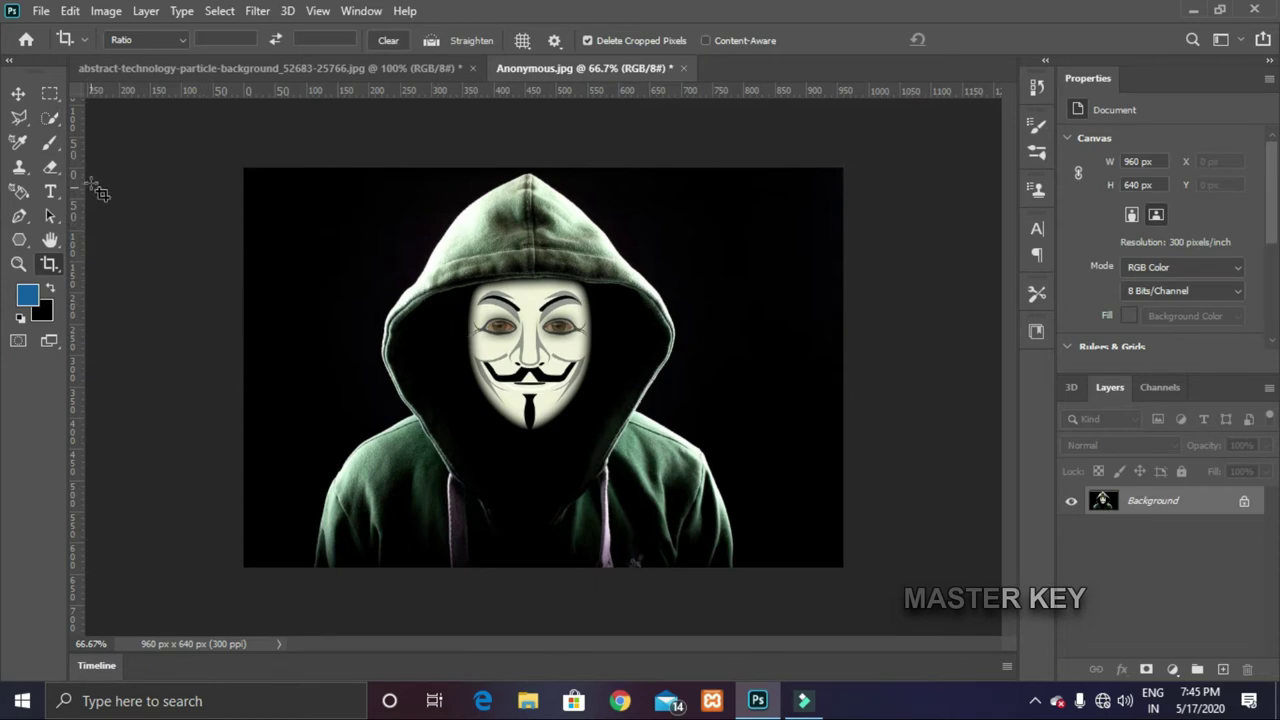
{"action": "left_click", "coordinate": [50, 120]}
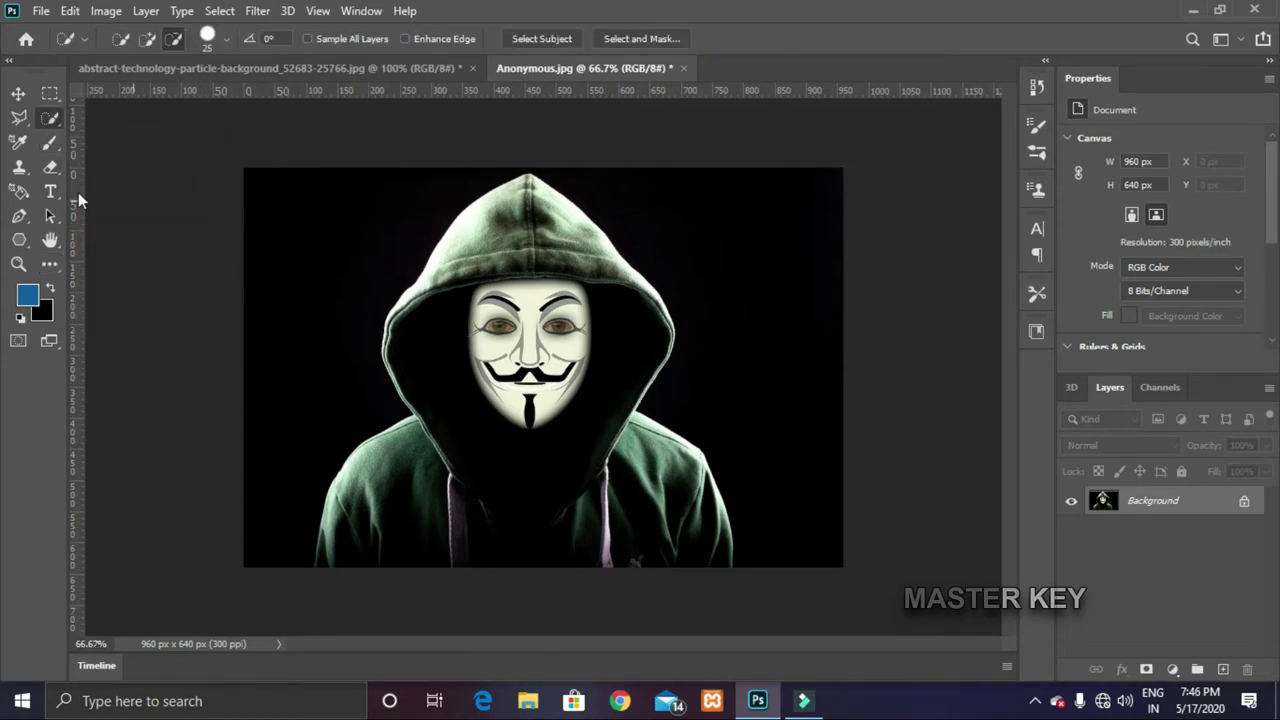
{"action": "right_click", "coordinate": [48, 127]}
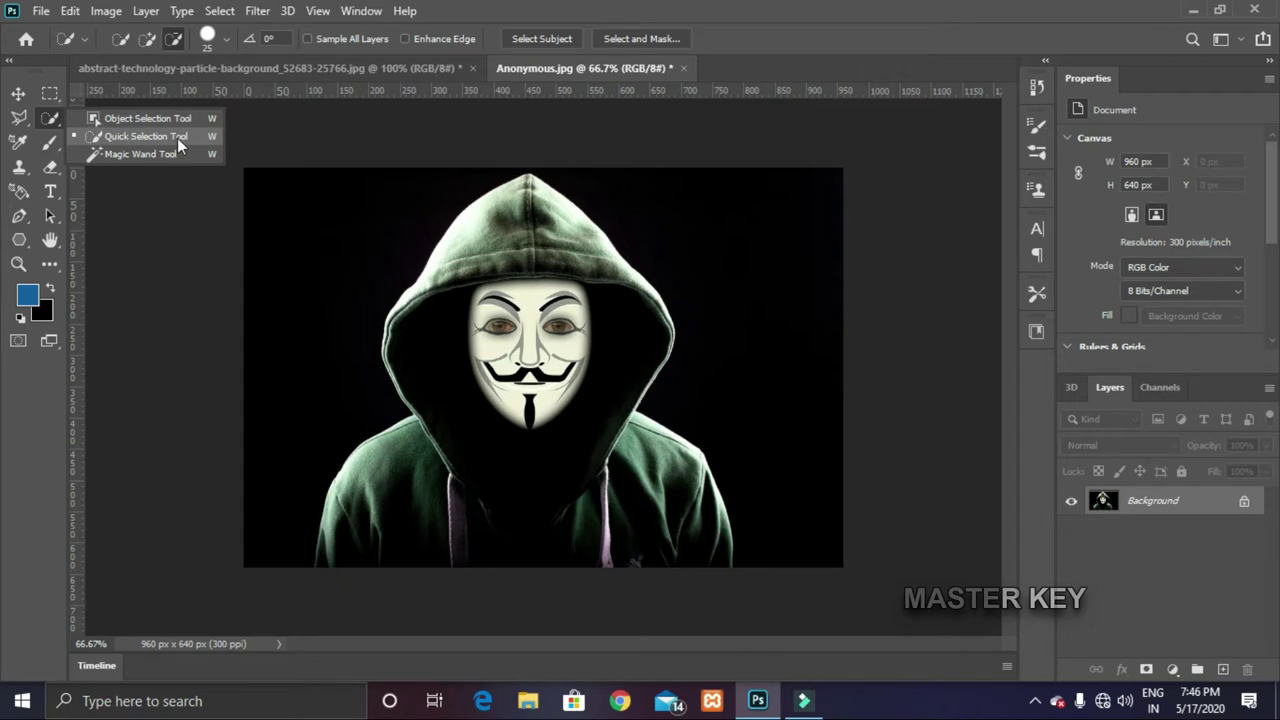
{"action": "left_click", "coordinate": [99, 155]}
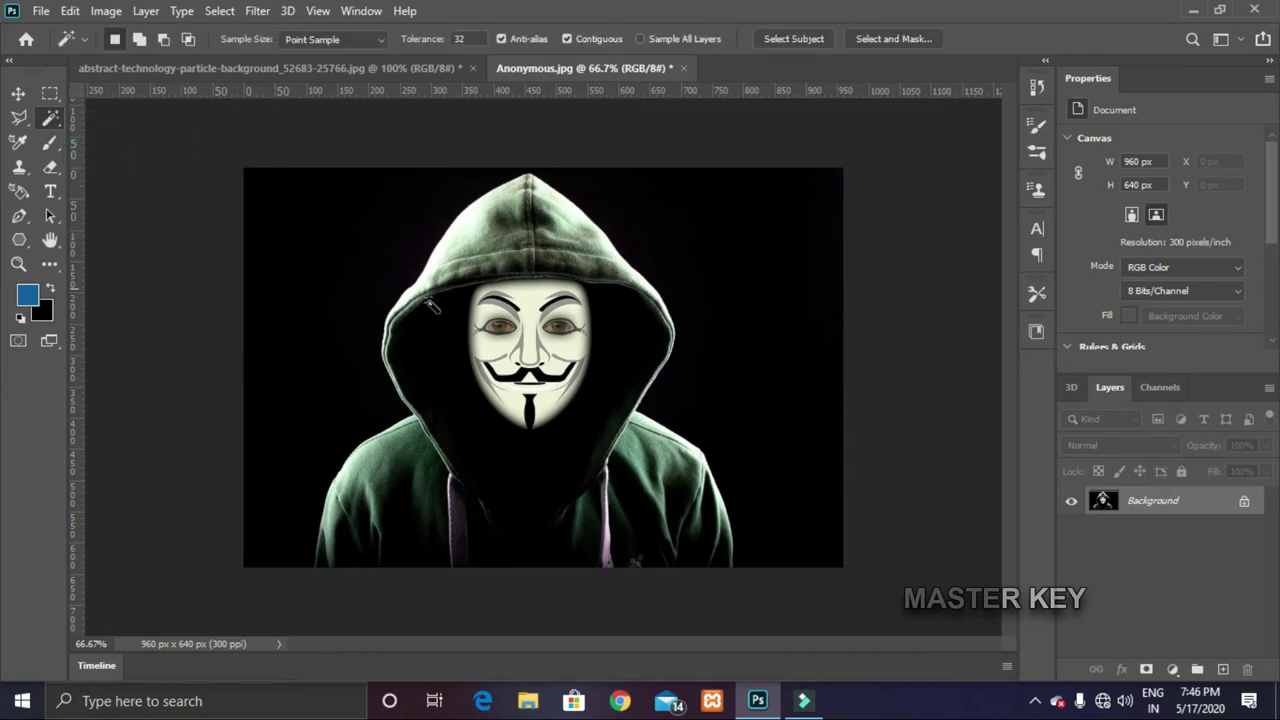
{"action": "left_click", "coordinate": [293, 234]}
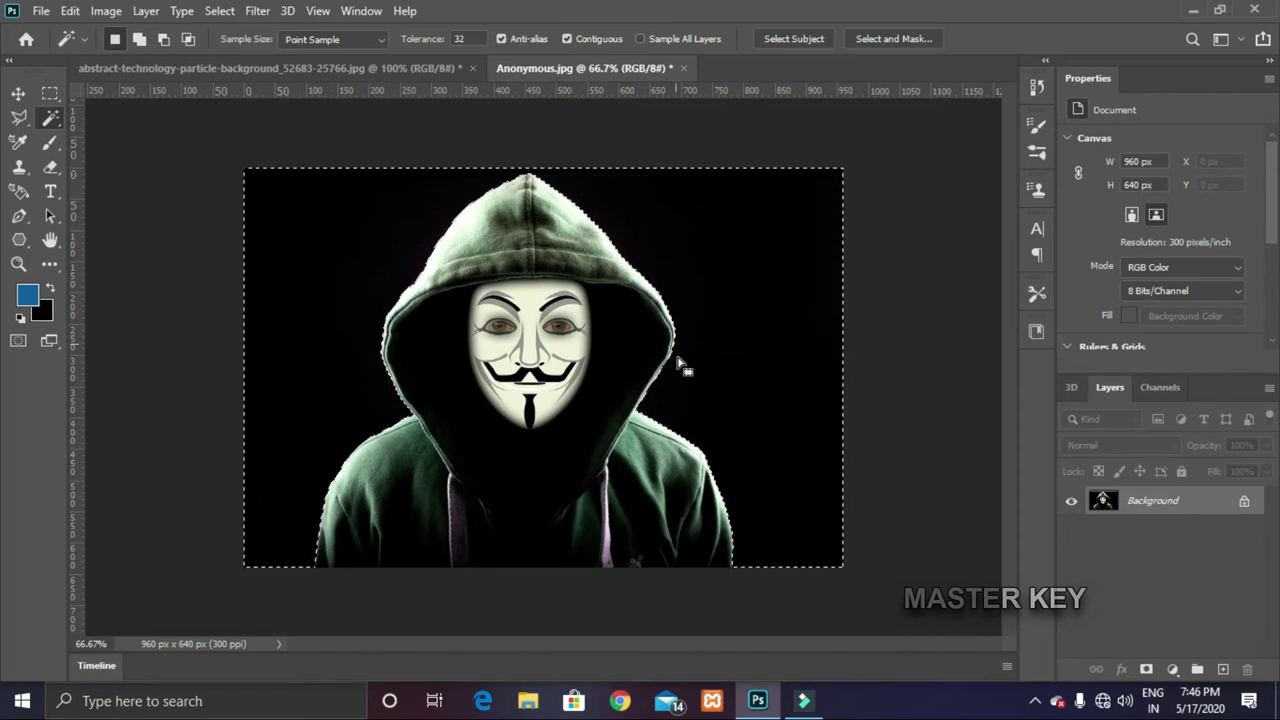
Clear the backdrop selection, reselect the black area with the Magic Wand, and deselect it again
{"action": "right_click", "coordinate": [50, 117]}
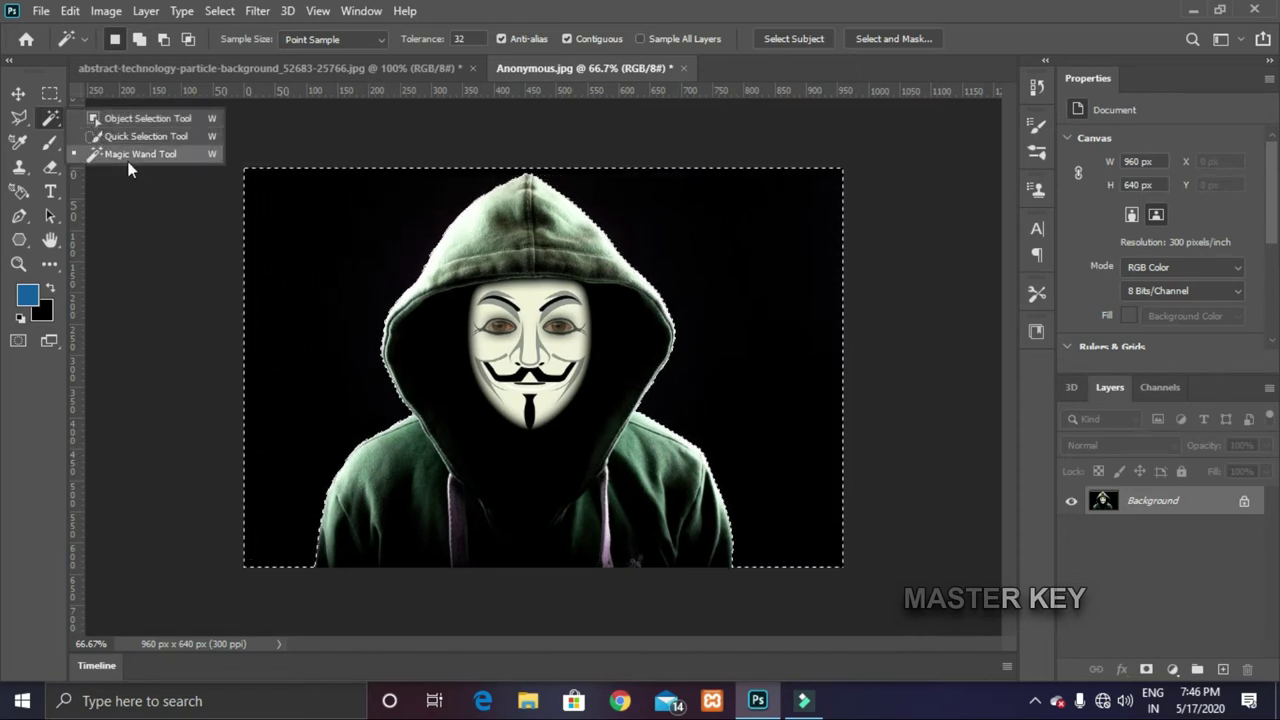
{"action": "key", "text": "ctrl+d"}
{"action": "left_click", "coordinate": [335, 236]}
{"action": "right_click", "coordinate": [335, 242]}
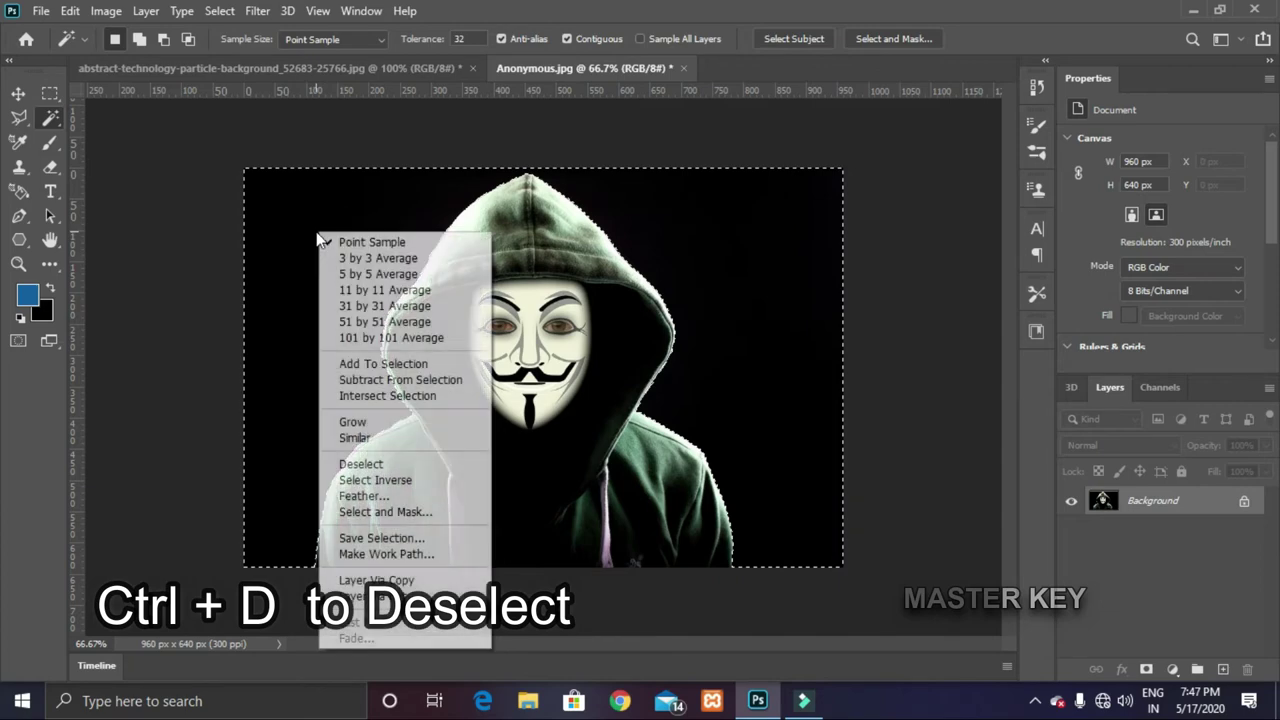
{"action": "left_click", "coordinate": [355, 466]}
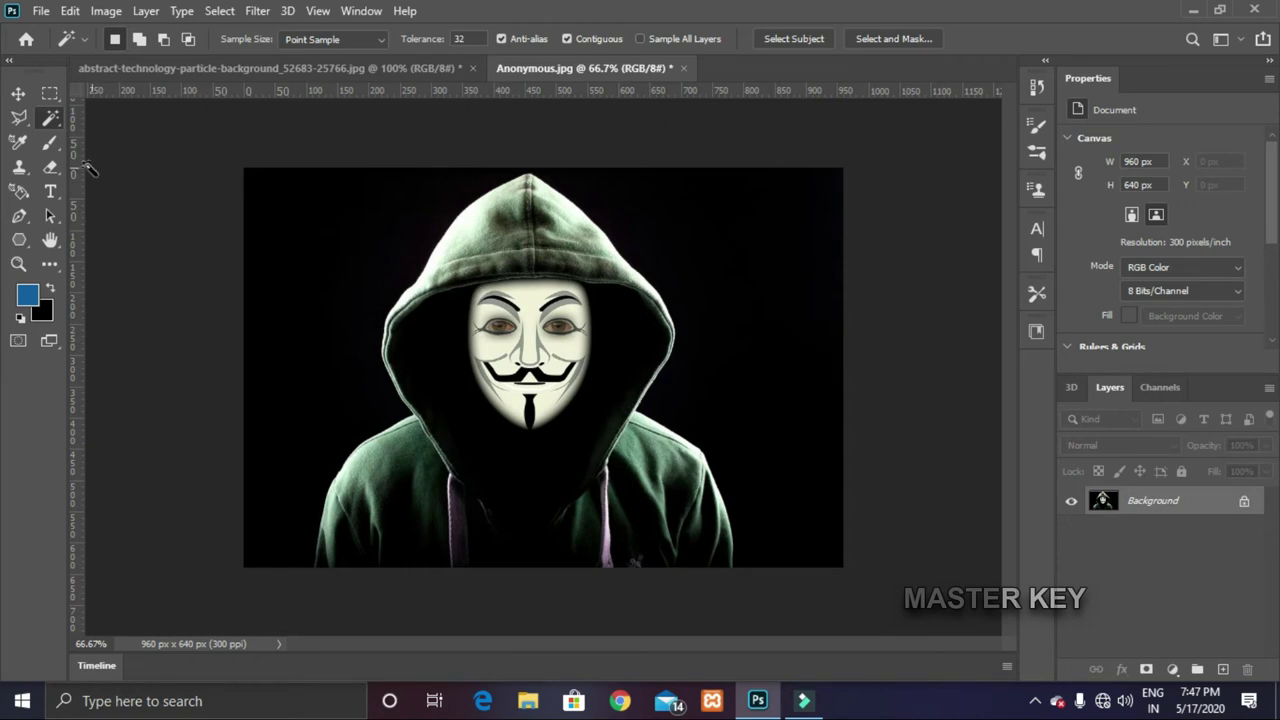
Try selecting the black backdrop on both sides of the figure with the Quick Selection tool, and clear the selection
{"action": "right_click", "coordinate": [55, 121]}
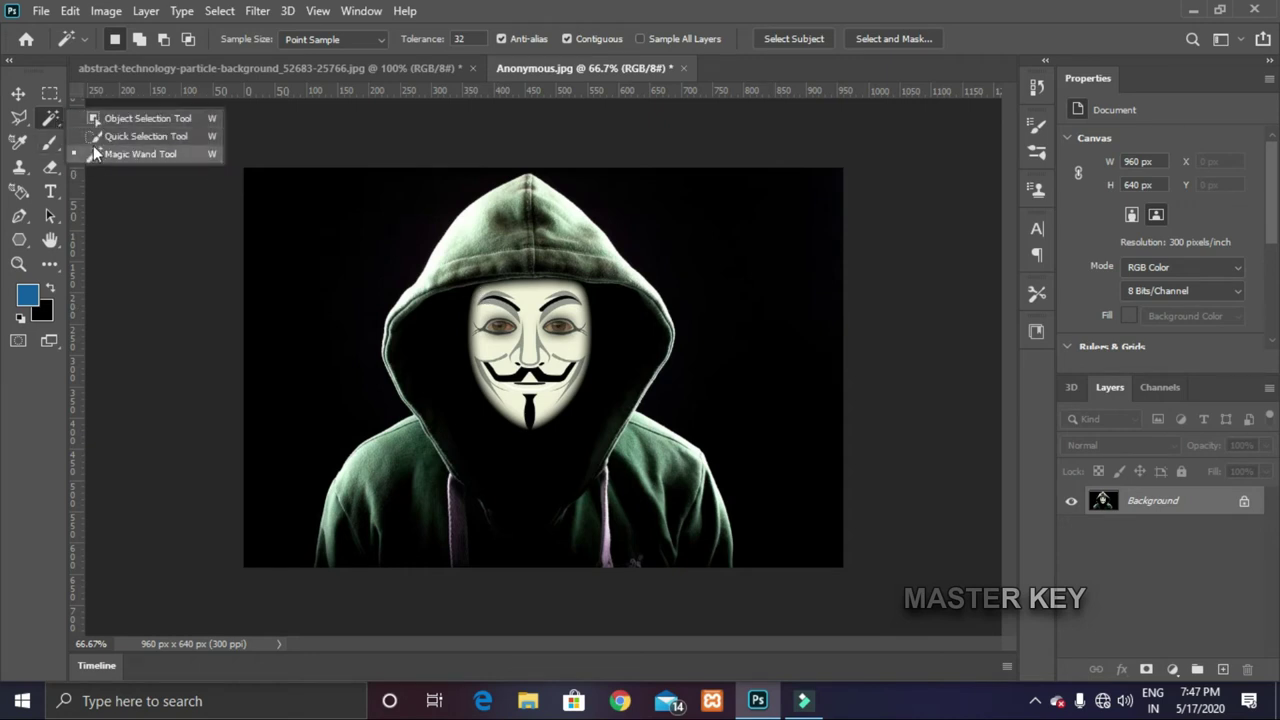
{"action": "left_click", "coordinate": [97, 137]}
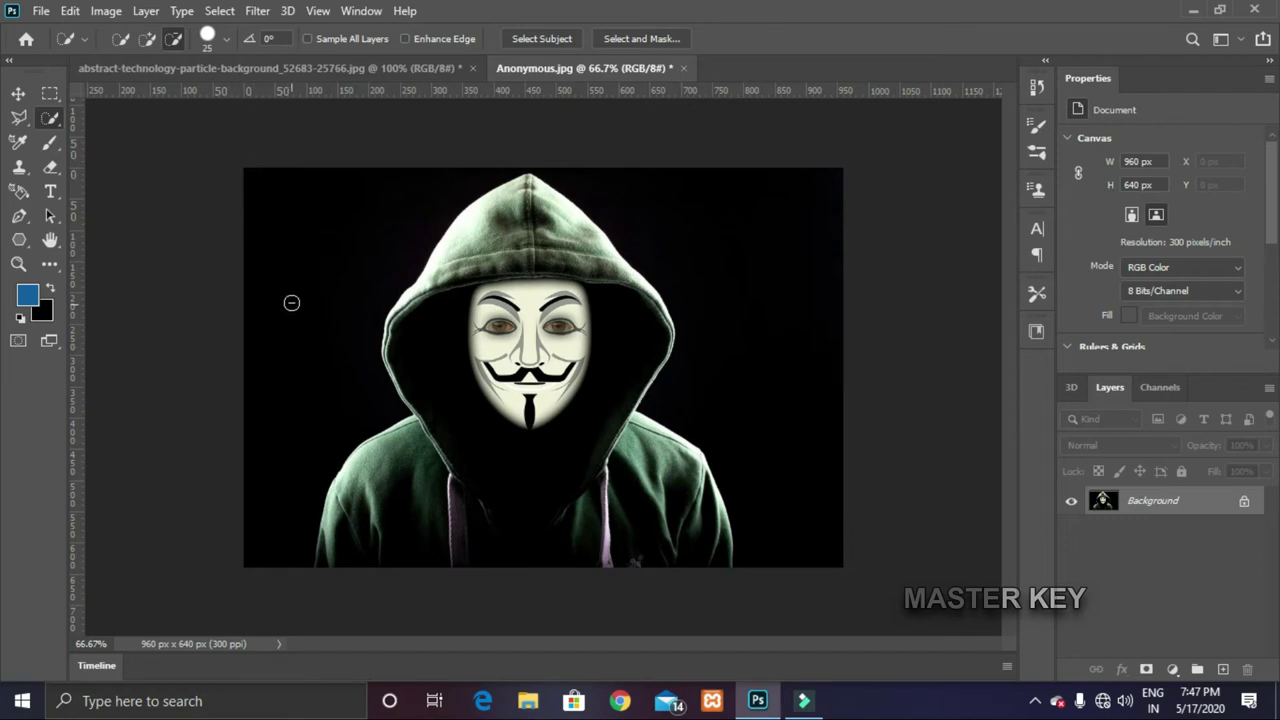
{"action": "left_click_drag", "start_coordinate": [264, 176], "coordinate": [291, 296]}
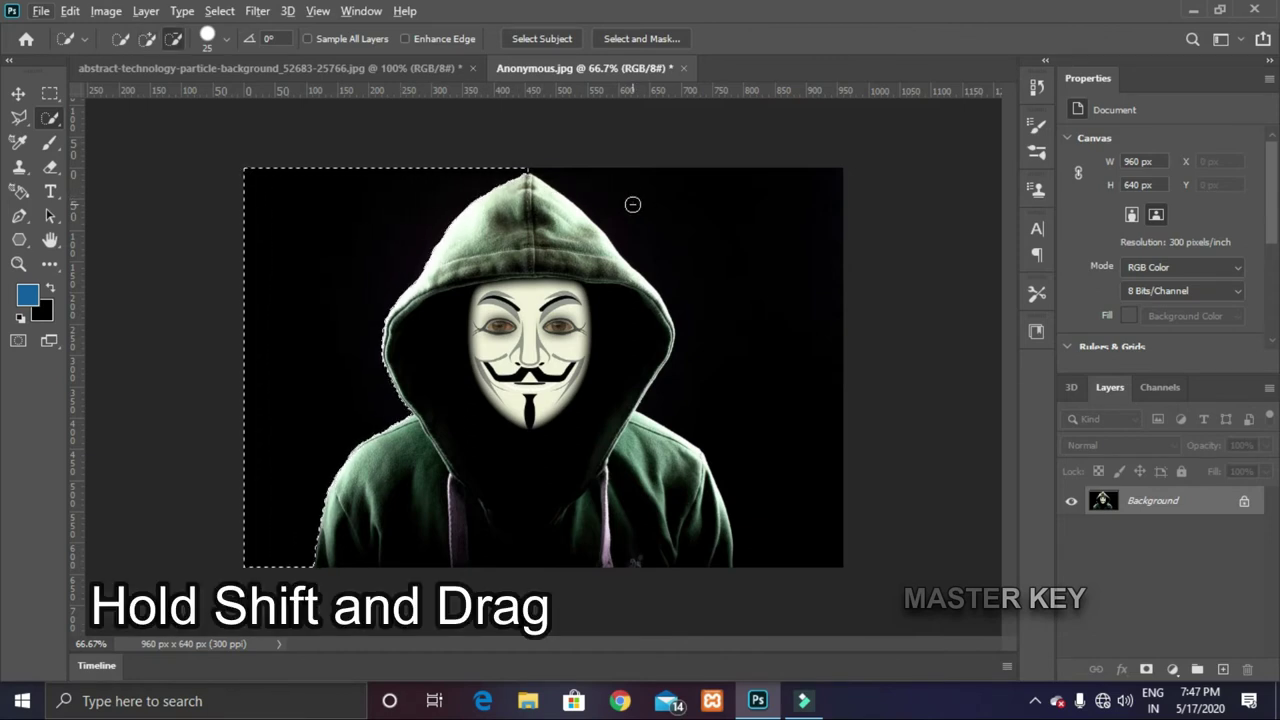
{"action": "key", "text": "shift"}
{"action": "mouse_move", "coordinate": [574, 180]}
{"action": "left_mouse_down"}
{"action": "mouse_move", "coordinate": [646, 220]}
{"action": "mouse_move", "coordinate": [735, 237]}
{"action": "mouse_move", "coordinate": [731, 189]}
{"action": "mouse_move", "coordinate": [643, 197]}
{"action": "mouse_move", "coordinate": [726, 249]}
{"action": "mouse_move", "coordinate": [686, 183]}
{"action": "mouse_move", "coordinate": [688, 217]}
{"action": "mouse_move", "coordinate": [594, 169]}
{"action": "left_mouse_up"}
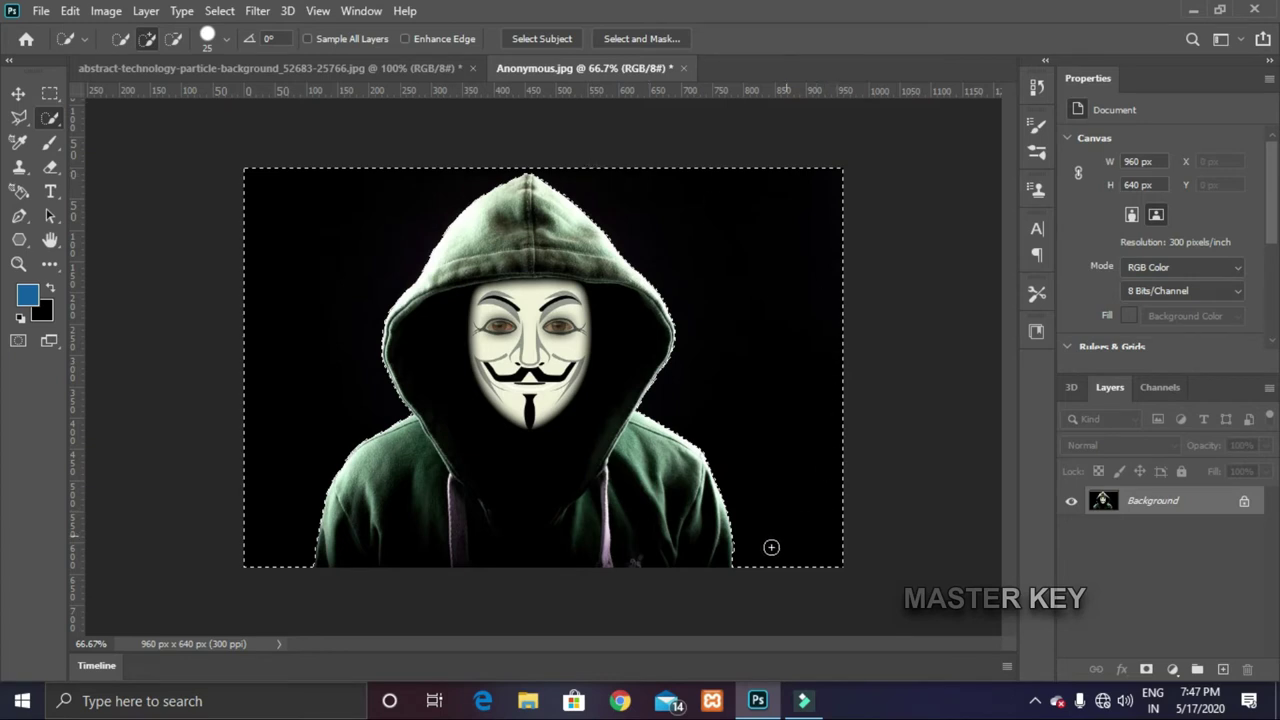
{"action": "key", "text": "alt"}
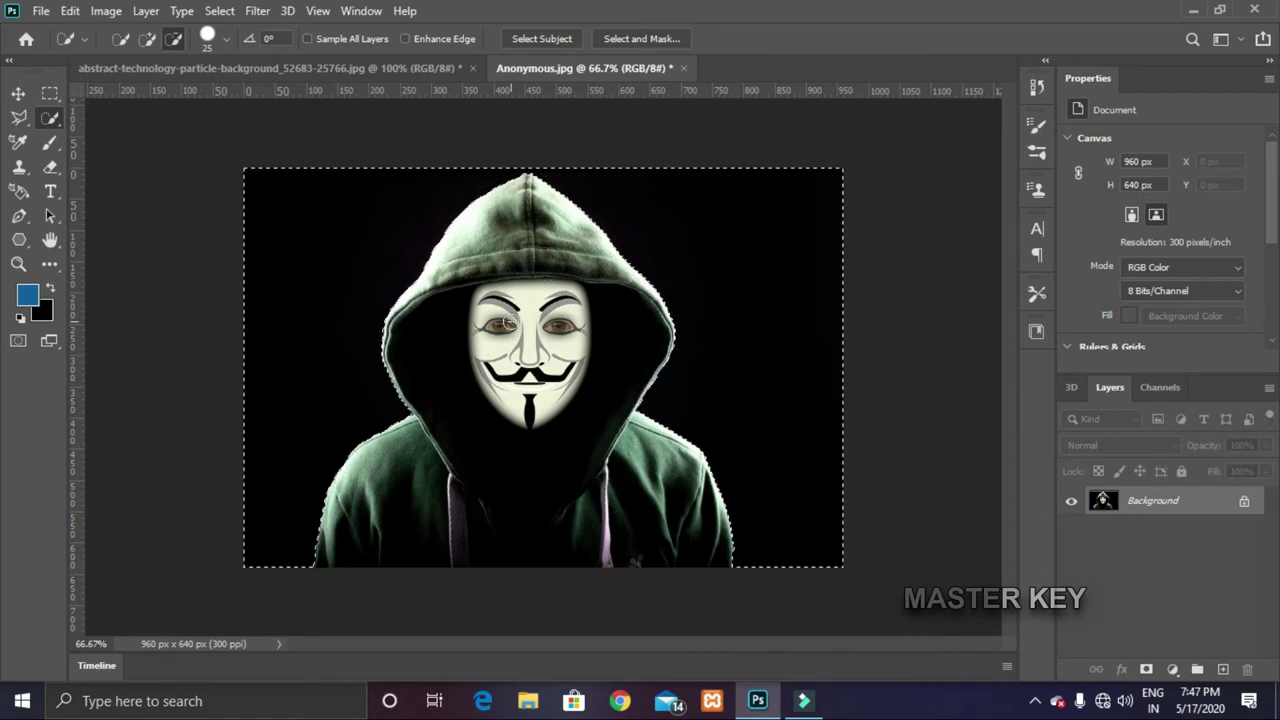
{"action": "key", "text": "ctrl+d"}
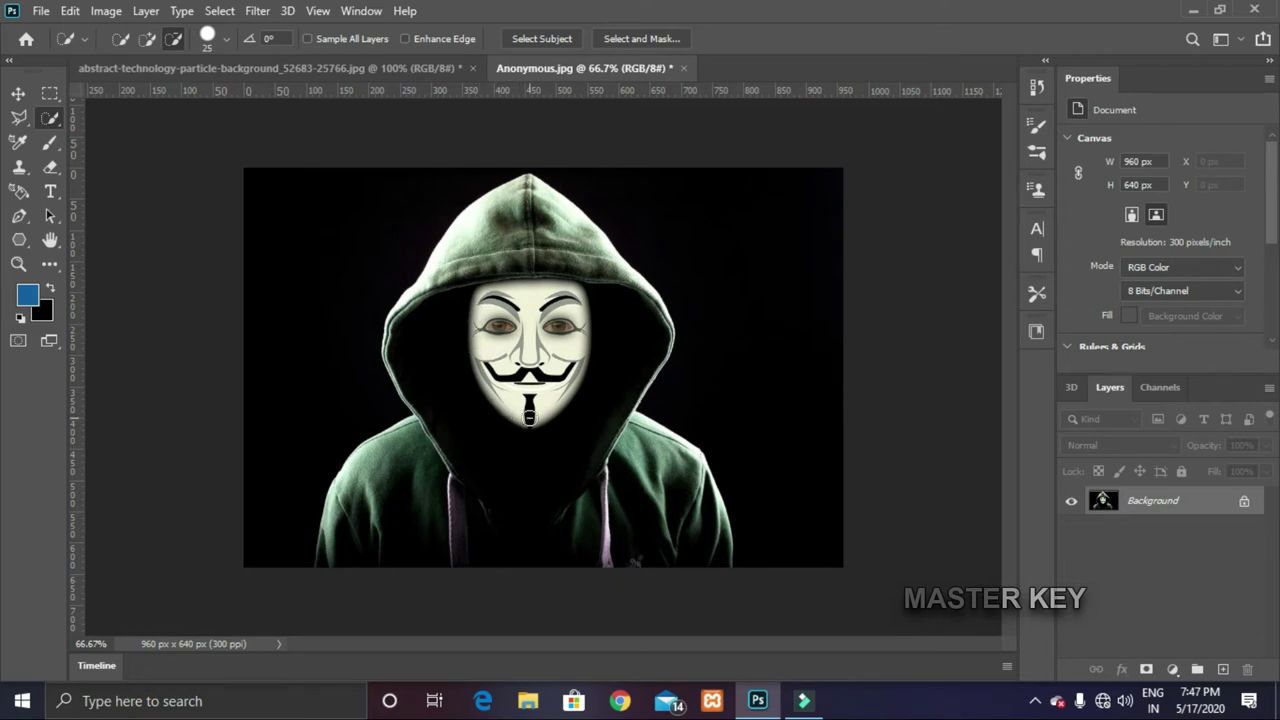
Try selecting the white mask with the Magic Wand tool, inspect the selection at 200%, and deselect it
{"action": "right_click", "coordinate": [50, 120]}
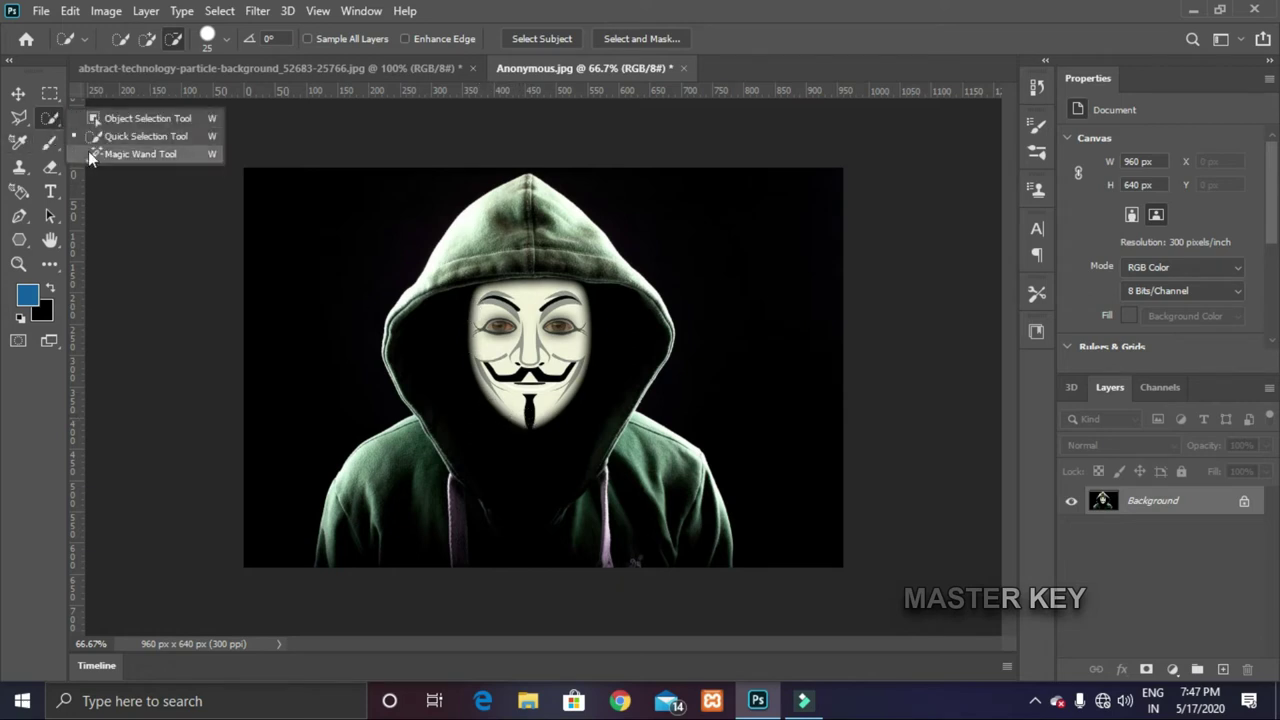
{"action": "left_click", "coordinate": [105, 152]}
{"action": "left_click", "coordinate": [517, 303]}
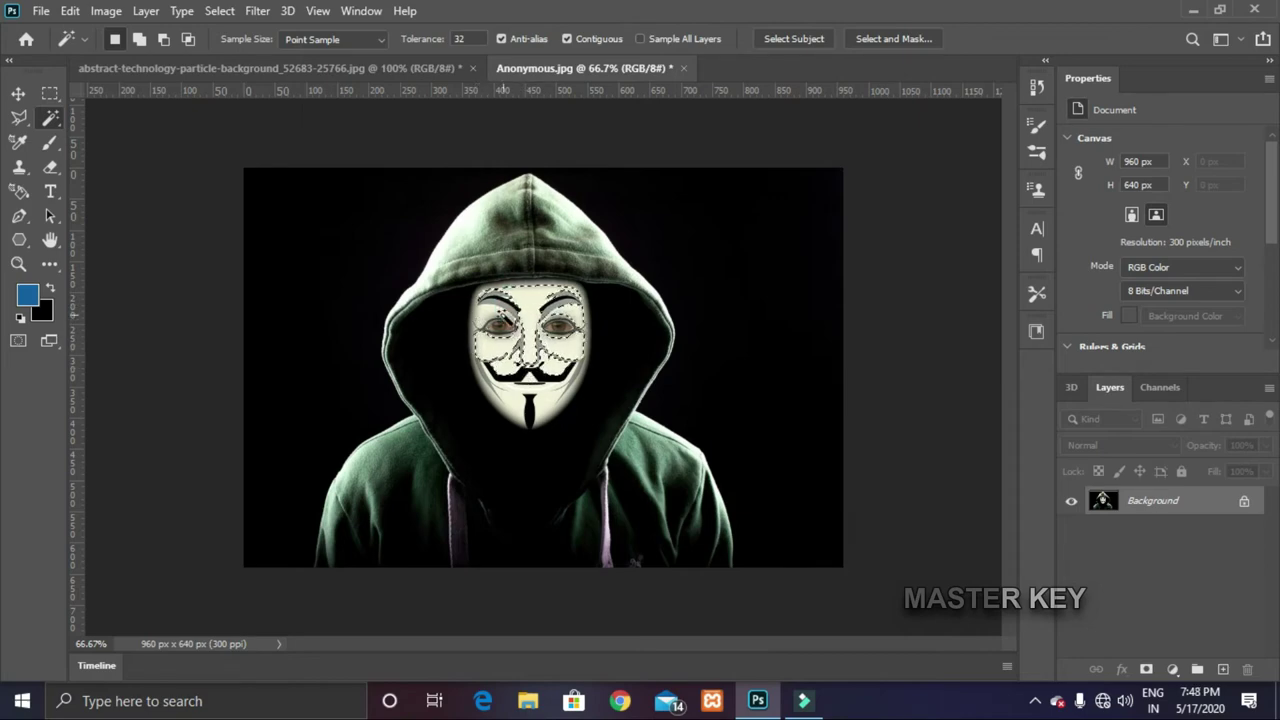
{"action": "key", "text": "ctrl+plus"}
{"action": "key", "text": "ctrl+plus"}
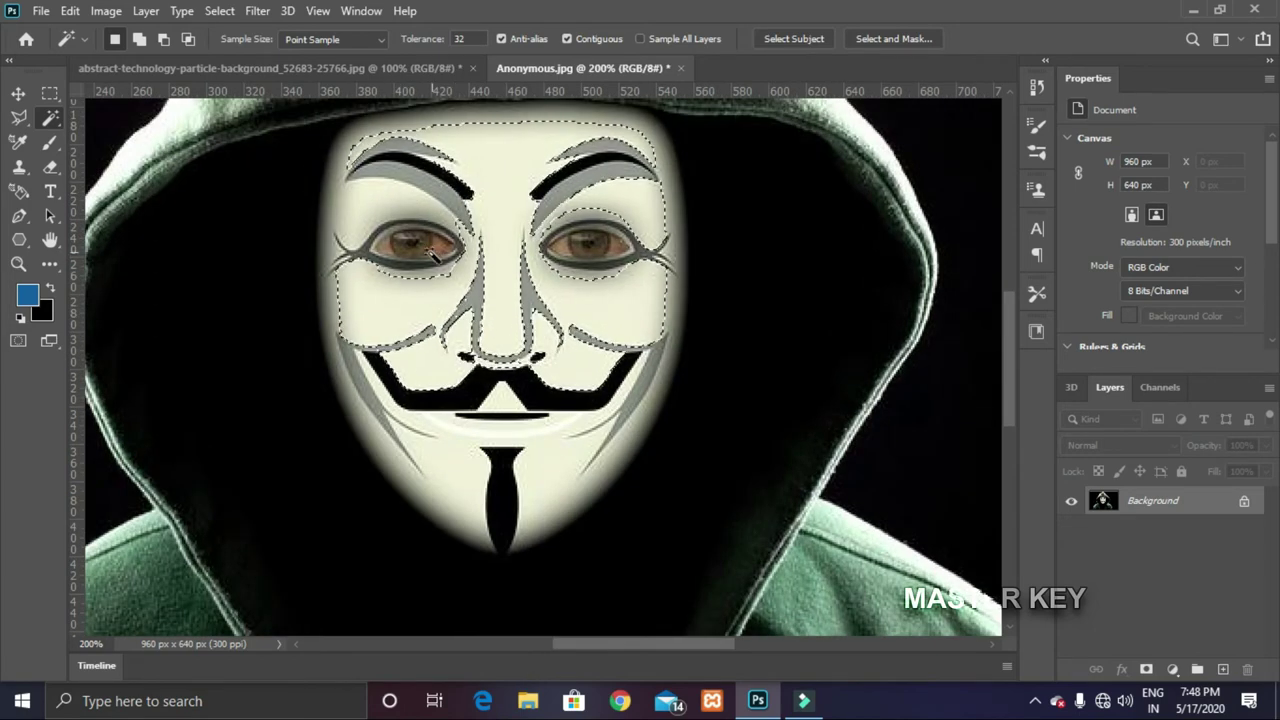
{"action": "key", "text": "ctrl+d"}
Try selecting the whole white mask with the Quick Selection tool, and clear the selection
{"action": "right_click", "coordinate": [50, 117]}
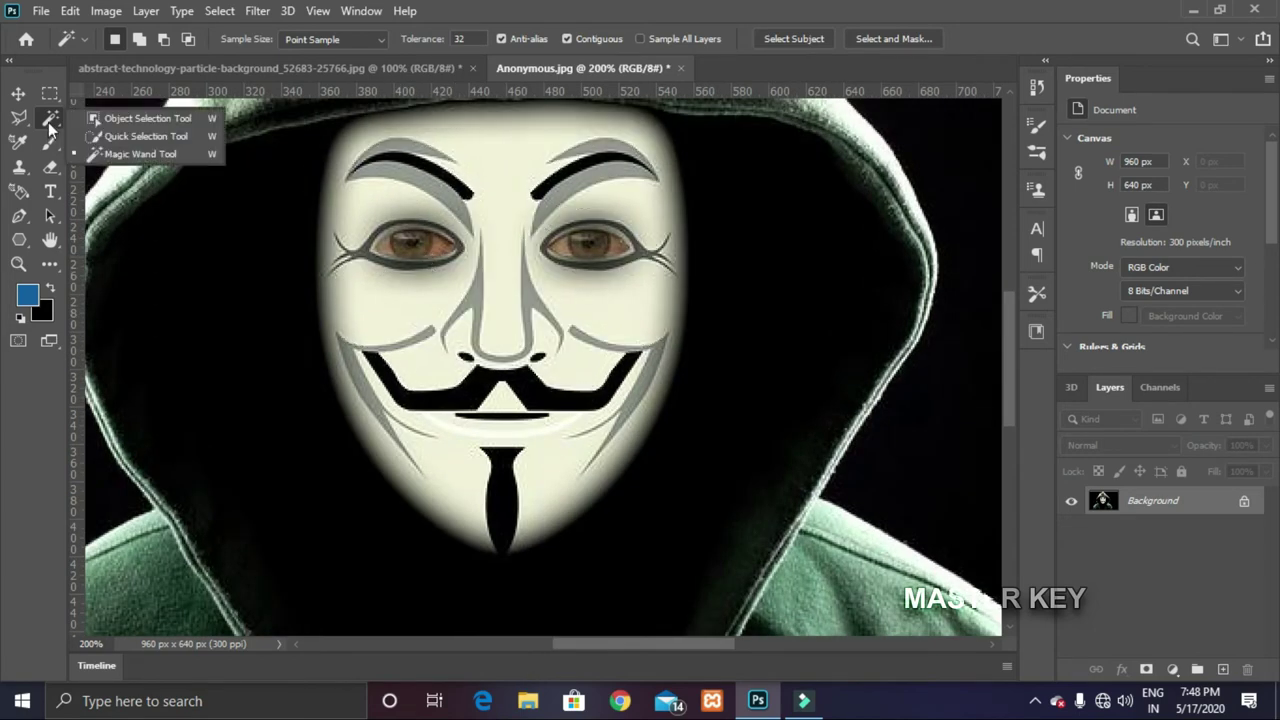
{"action": "left_click", "coordinate": [124, 137]}
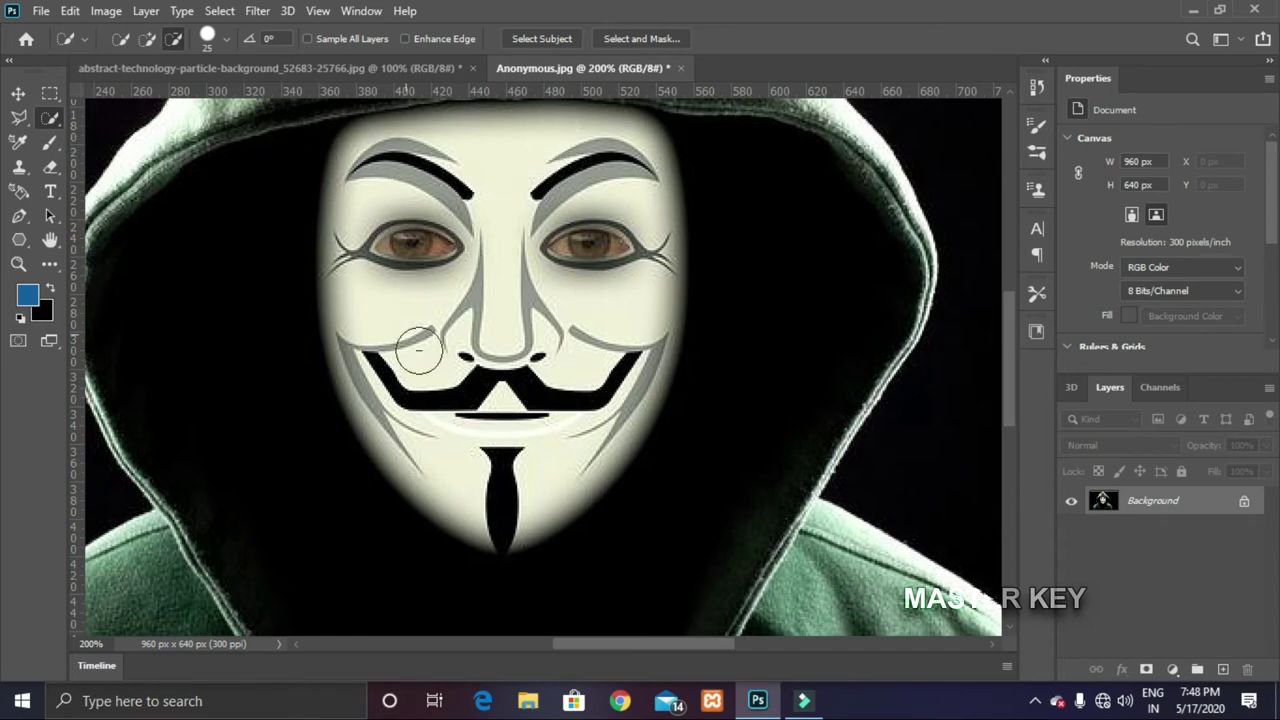
{"action": "mouse_move", "coordinate": [540, 133]}
{"action": "left_mouse_down"}
{"action": "mouse_move", "coordinate": [420, 140]}
{"action": "mouse_move", "coordinate": [362, 160]}
{"action": "mouse_move", "coordinate": [364, 325]}
{"action": "mouse_move", "coordinate": [396, 430]}
{"action": "mouse_move", "coordinate": [449, 466]}
{"action": "mouse_move", "coordinate": [529, 471]}
{"action": "mouse_move", "coordinate": [594, 434]}
{"action": "mouse_move", "coordinate": [632, 345]}
{"action": "mouse_move", "coordinate": [642, 245]}
{"action": "mouse_move", "coordinate": [603, 132]}
{"action": "mouse_move", "coordinate": [443, 136]}
{"action": "mouse_move", "coordinate": [440, 125]}
{"action": "mouse_move", "coordinate": [457, 129]}
{"action": "mouse_move", "coordinate": [423, 137]}
{"action": "mouse_move", "coordinate": [377, 203]}
{"action": "mouse_move", "coordinate": [381, 345]}
{"action": "mouse_move", "coordinate": [368, 400]}
{"action": "left_mouse_up"}
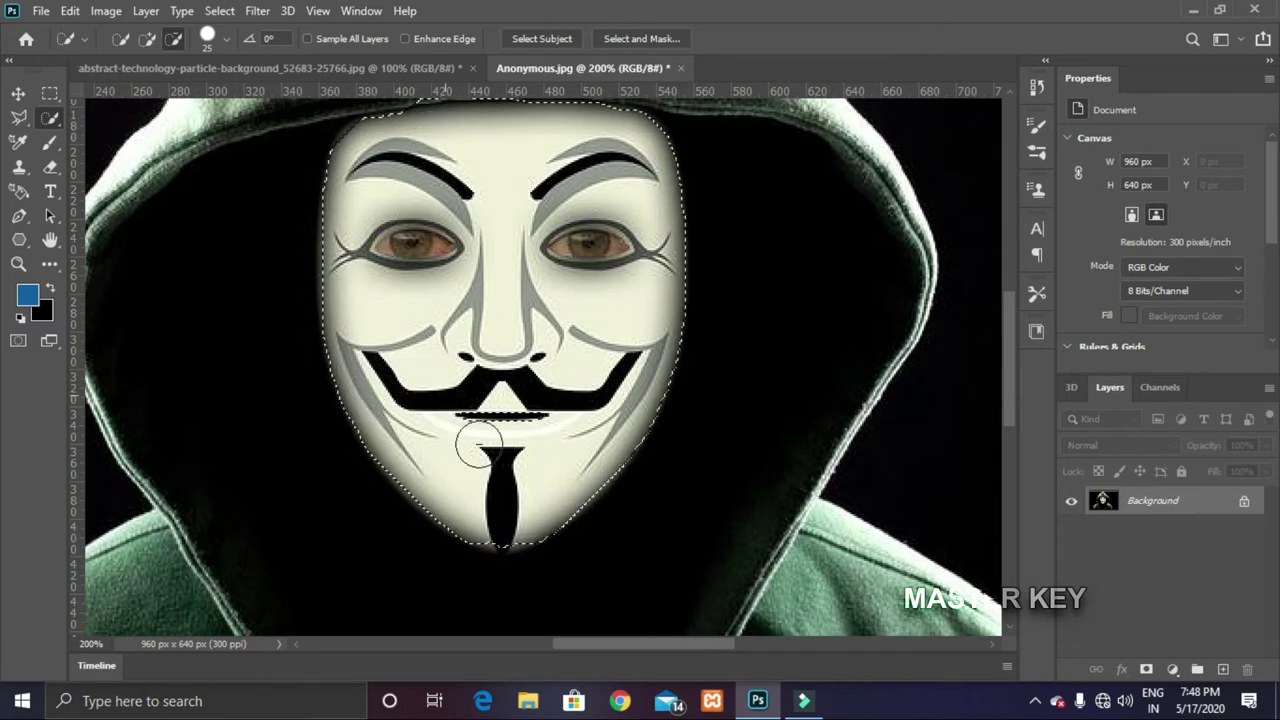
{"action": "scroll", "coordinate": [507, 347], "scroll_direction": "down", "scroll_amount": 2}
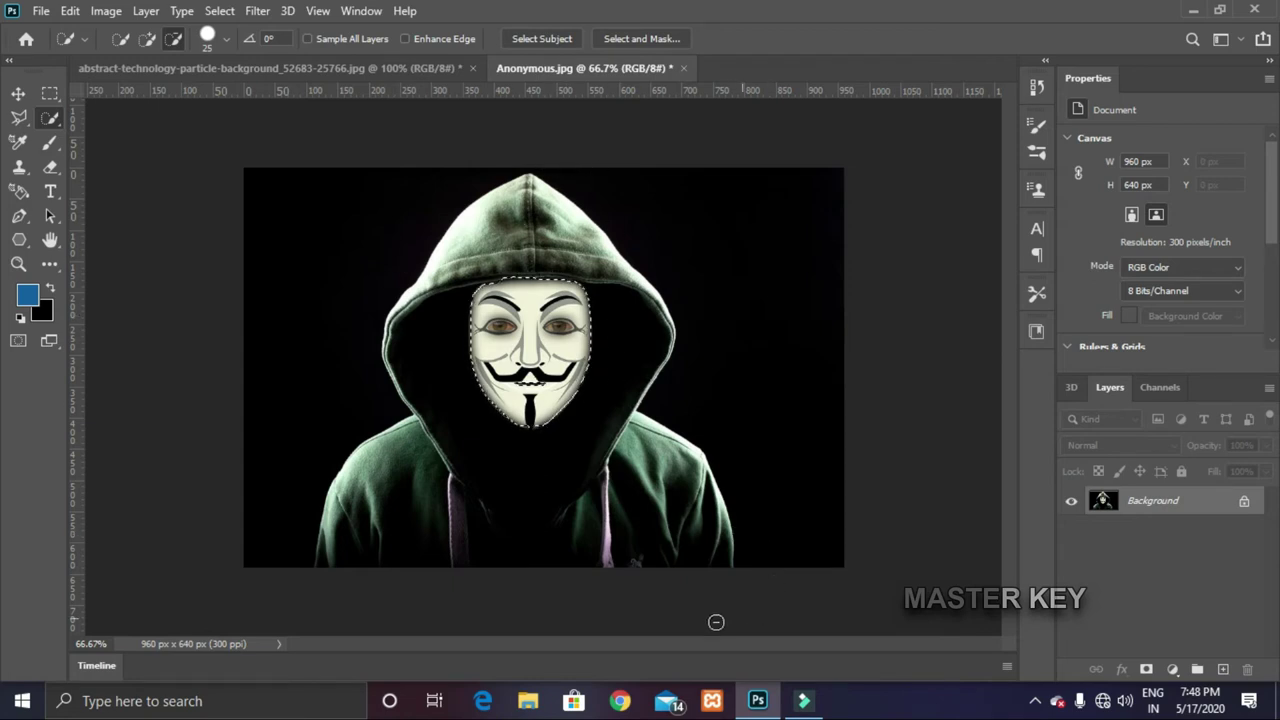
{"action": "key", "text": "ctrl+d"}
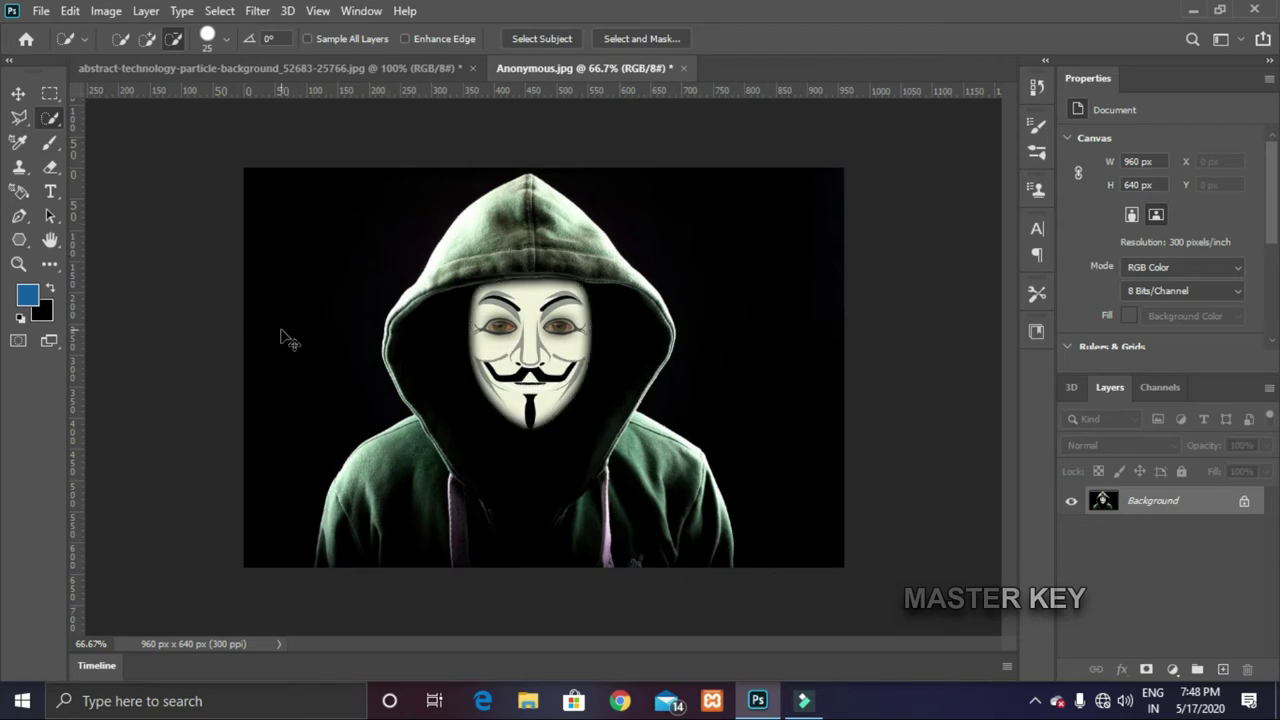
Select the Anonymous image's black backdrop with the Magic Wand tool, and invert the selection to isolate the hooded figure
{"action": "right_click", "coordinate": [50, 118]}
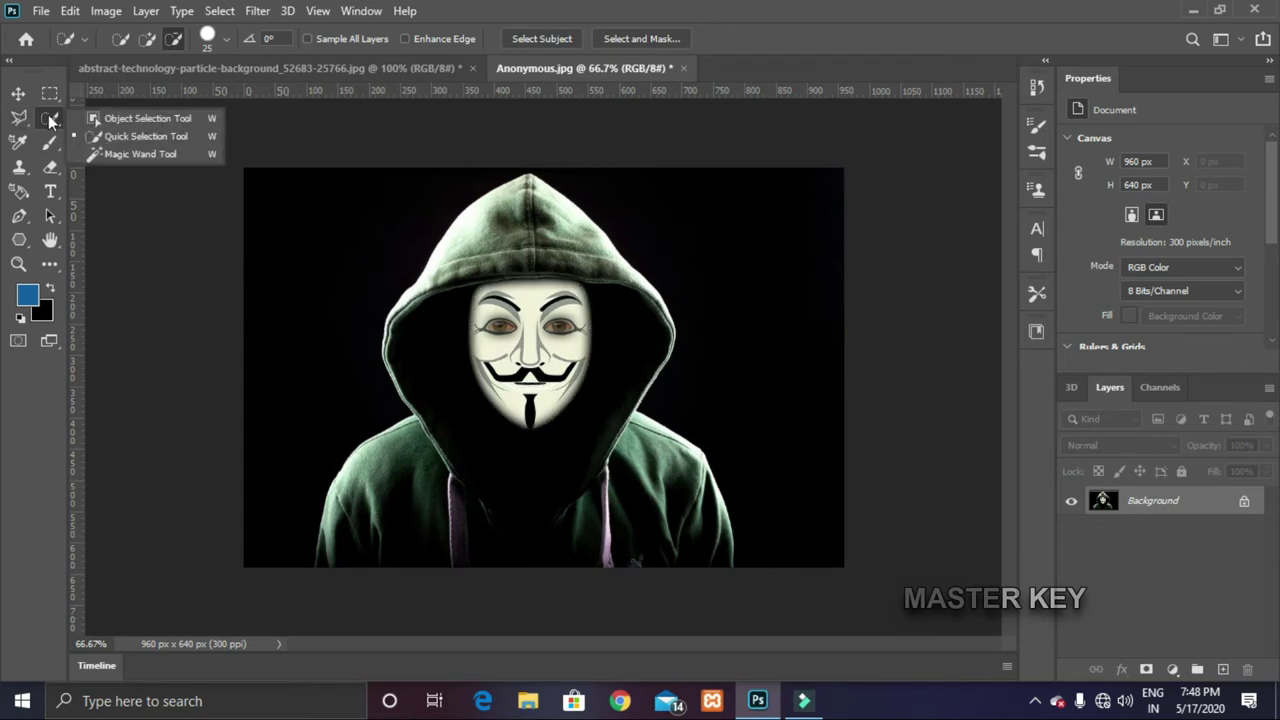
{"action": "left_click", "coordinate": [121, 157]}
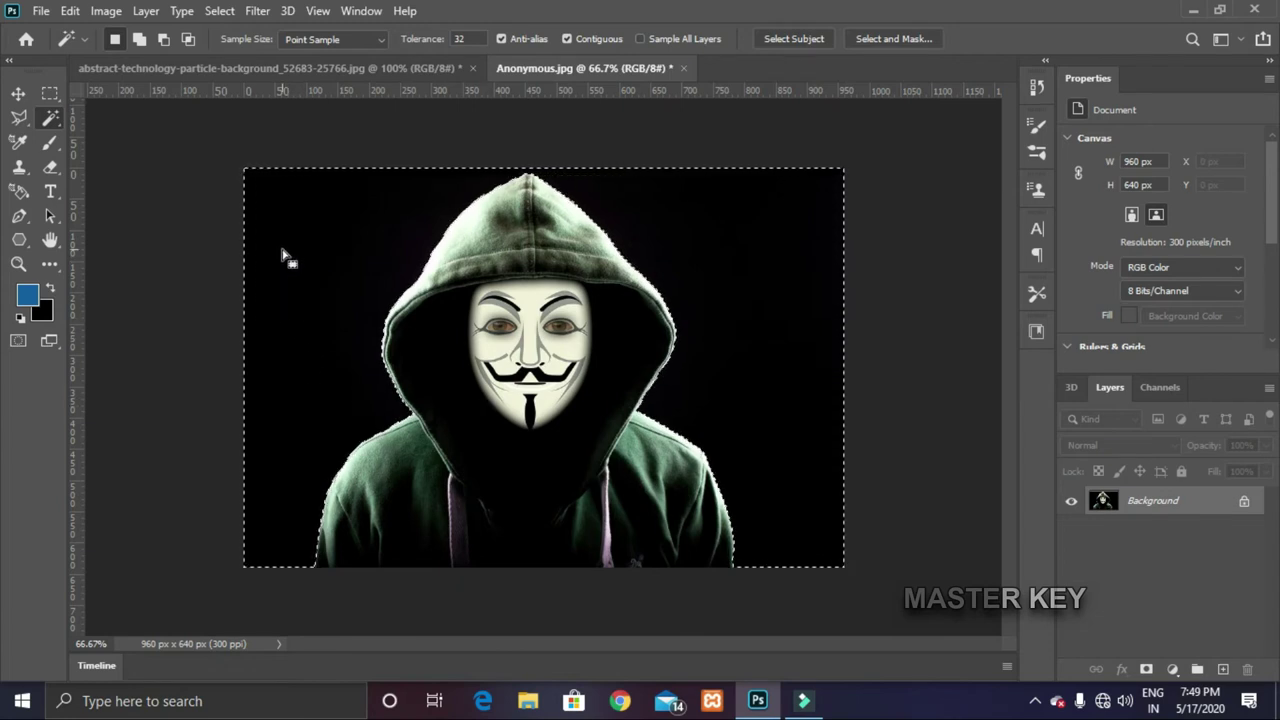
{"action": "left_click", "coordinate": [221, 14]}
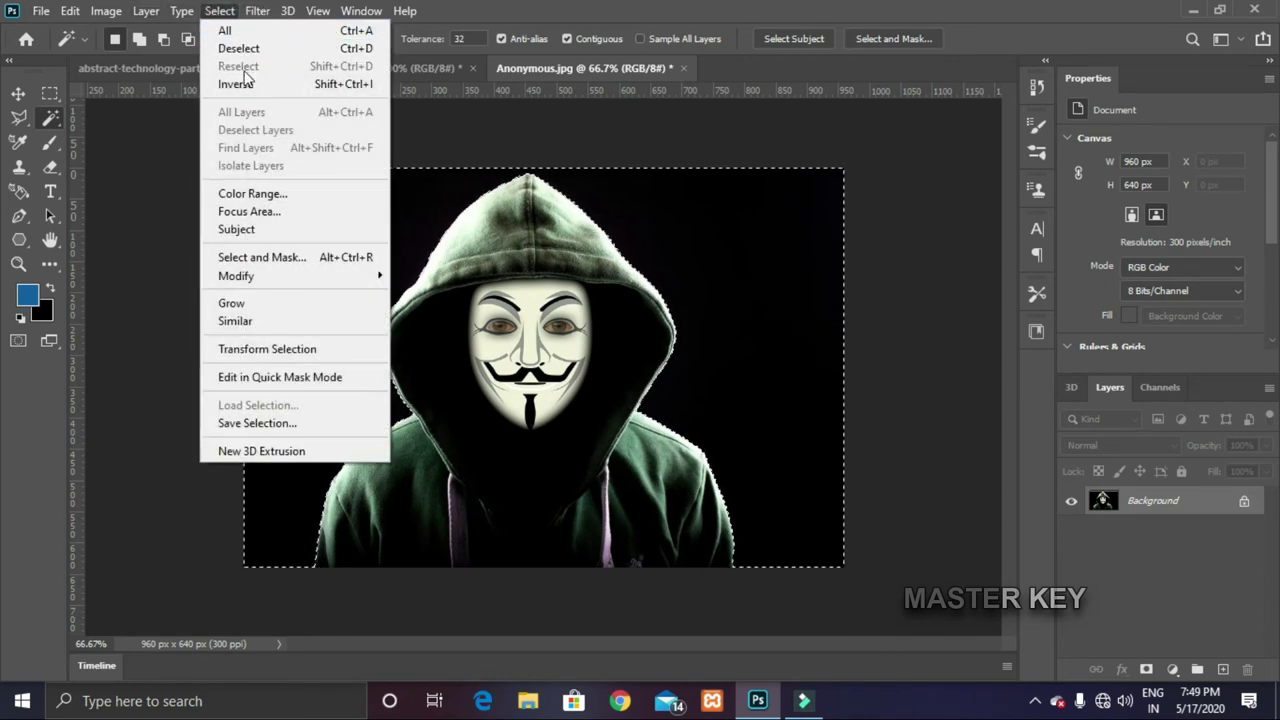
{"action": "left_click", "coordinate": [340, 88]}
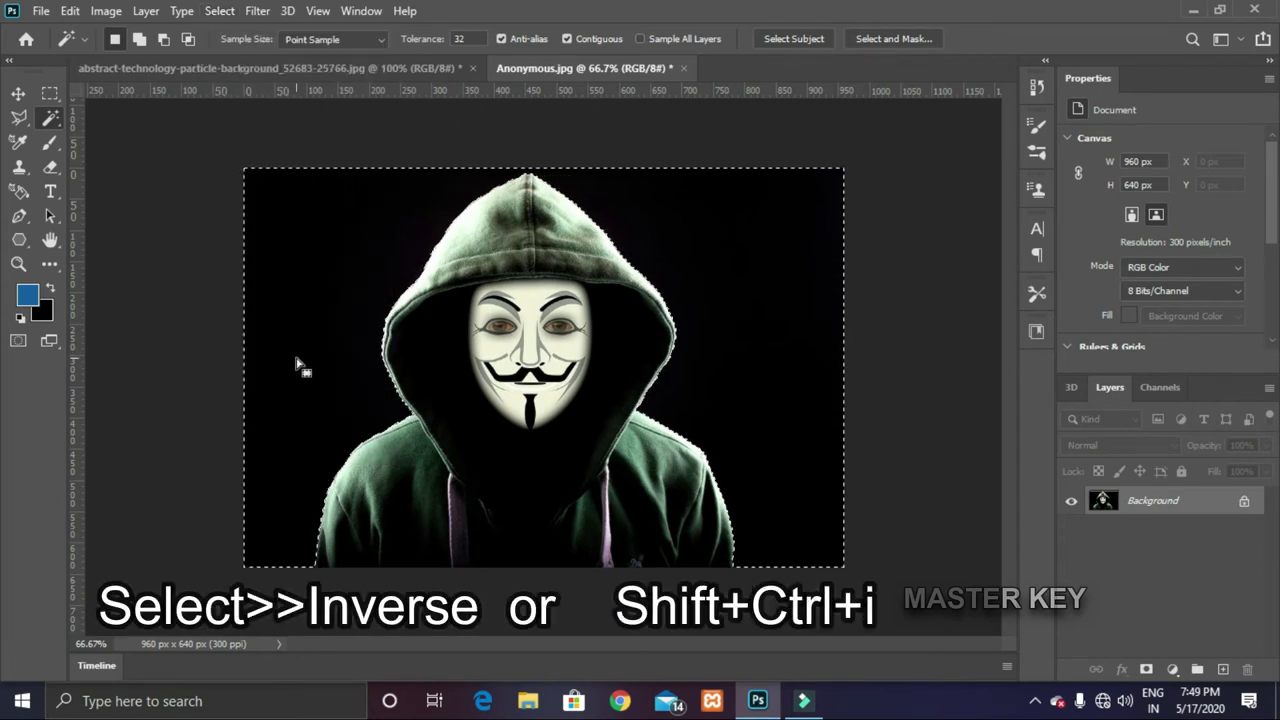
{"action": "key", "text": "shift+ctrl+i"}
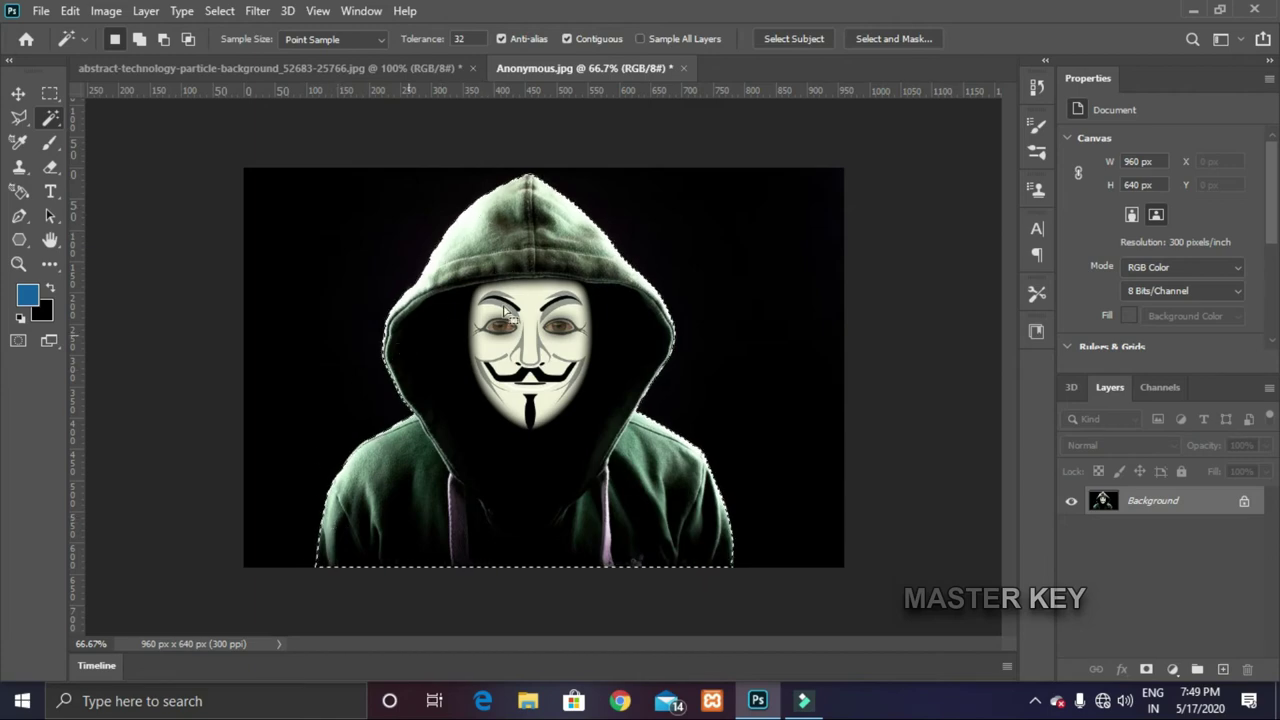
Undock the Anonymous image into a floating window over the particle background document
{"action": "left_click", "coordinate": [240, 67]}
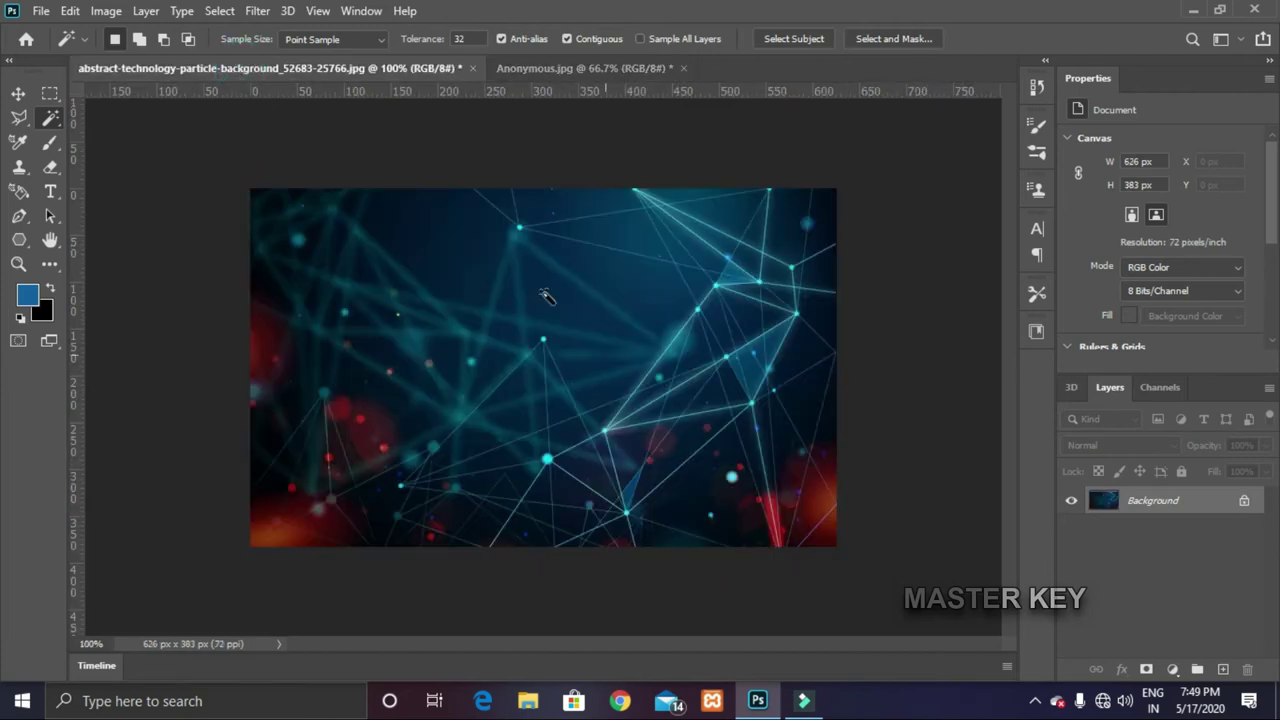
{"action": "left_click", "coordinate": [537, 67]}
{"action": "left_click_drag", "start_coordinate": [540, 68], "coordinate": [612, 124]}
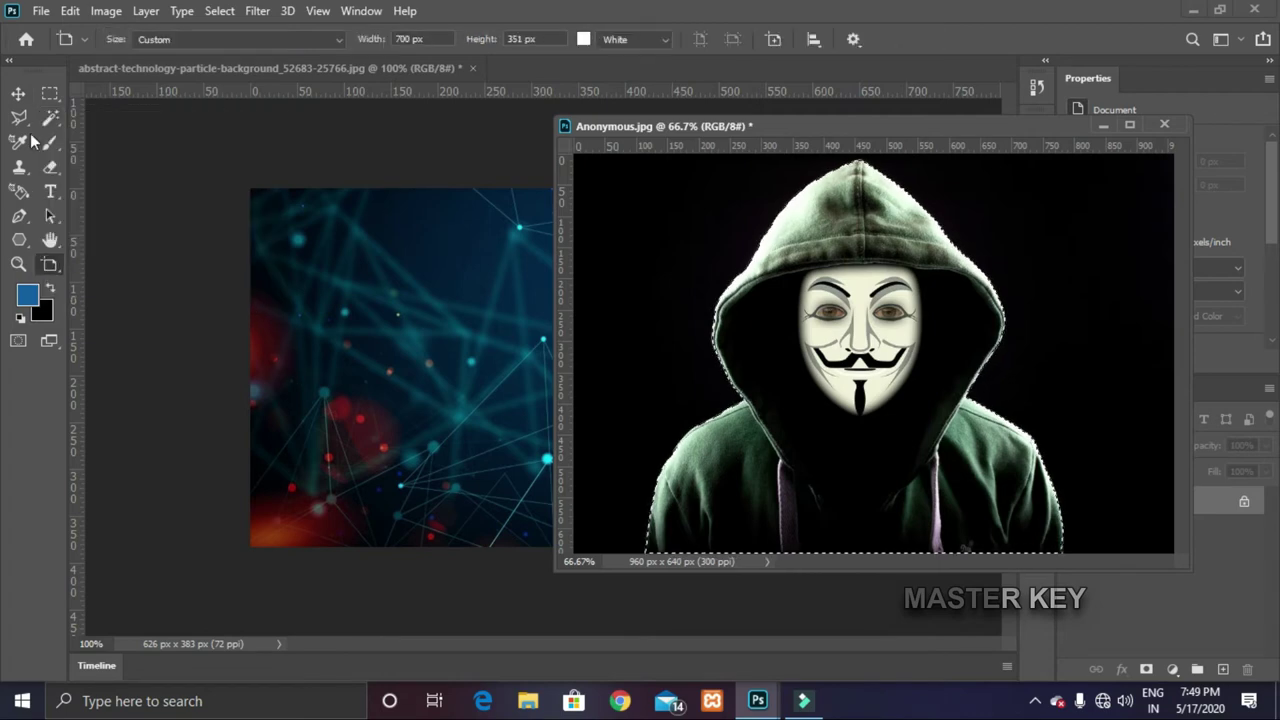
Copy the selected hooded figure into the particle background with the Move tool, and dock the Anonymous window again
{"action": "left_click", "coordinate": [19, 104]}
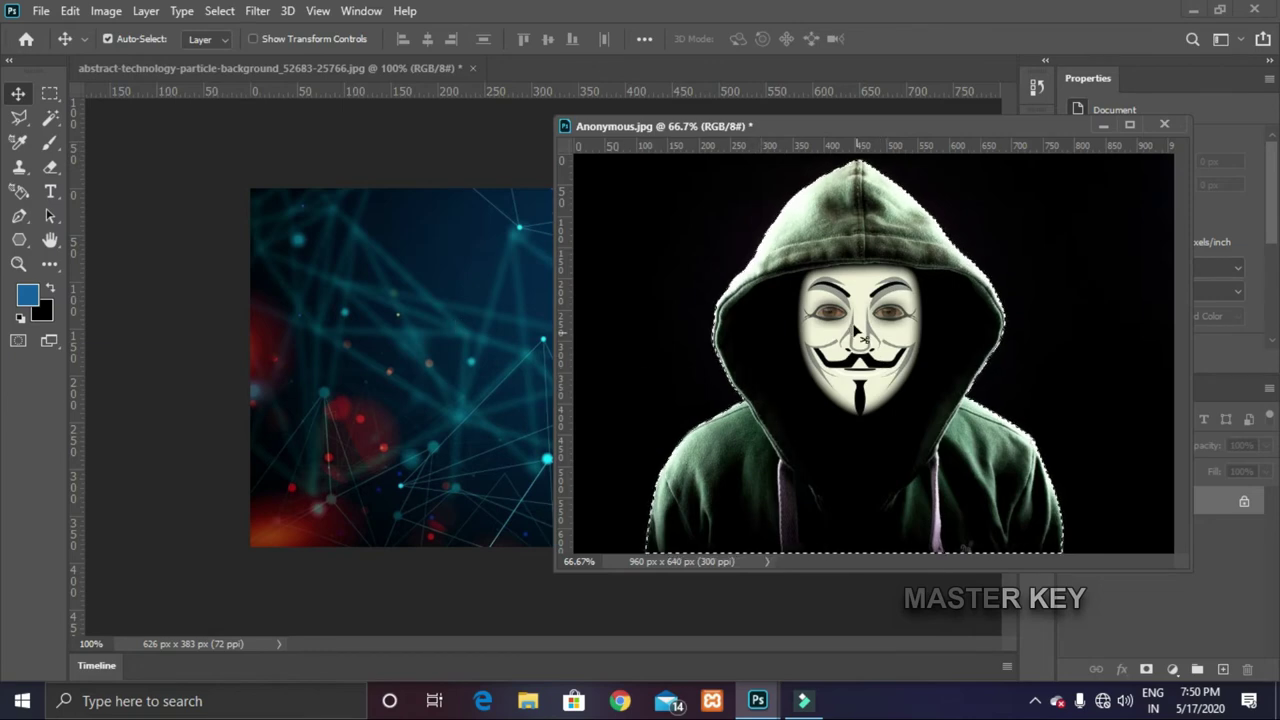
{"action": "left_click_drag", "start_coordinate": [860, 383], "coordinate": [424, 380]}
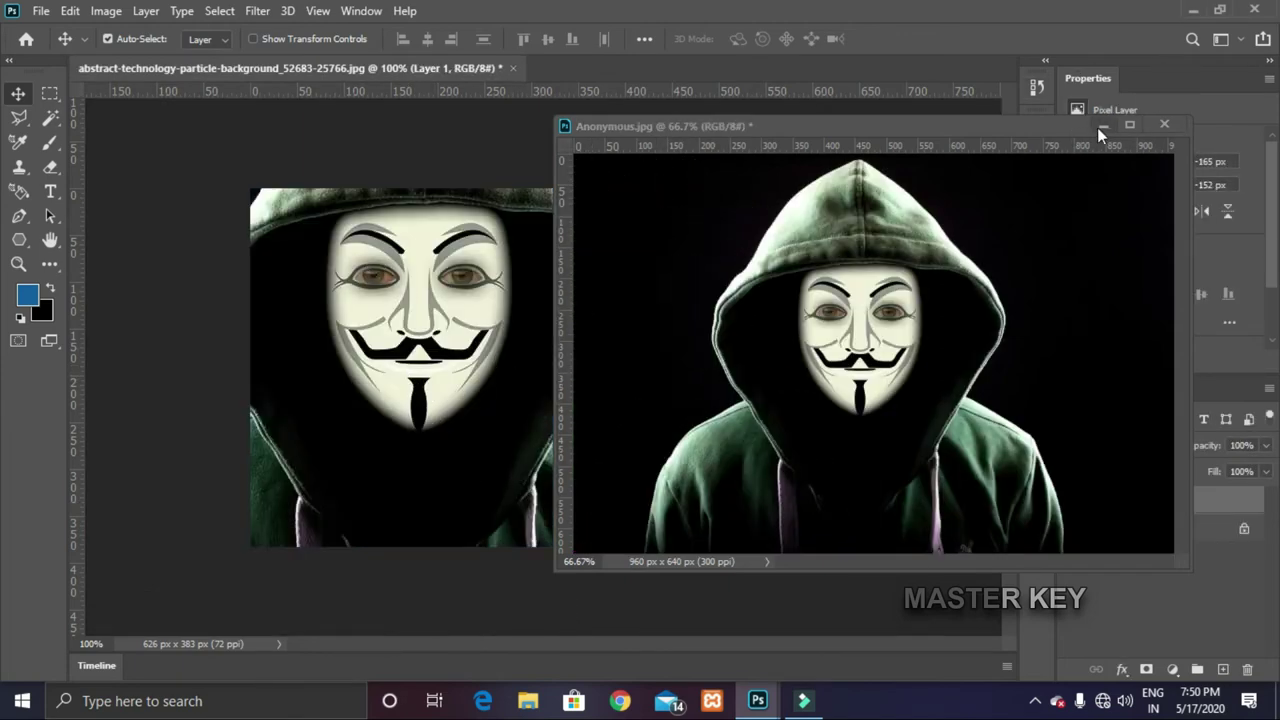
{"action": "left_click_drag", "start_coordinate": [969, 128], "coordinate": [942, 69]}
{"action": "left_click", "coordinate": [200, 68]}
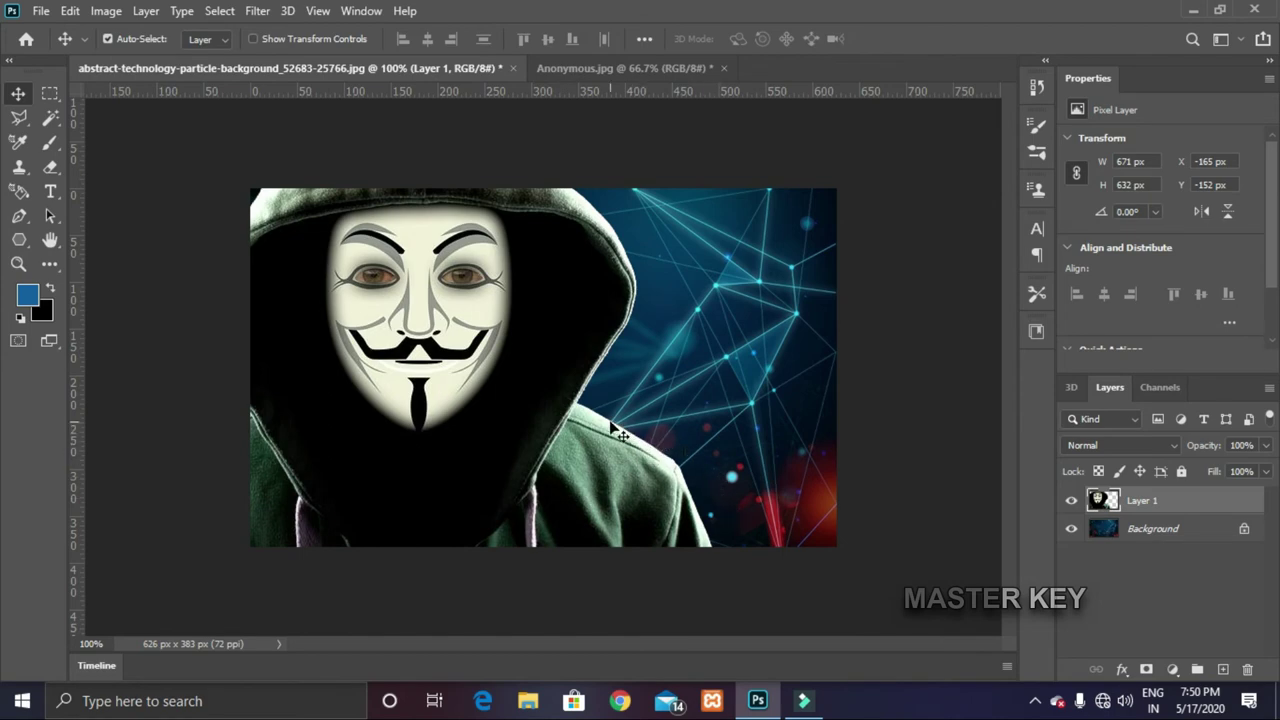
Move the hooded figure on Layer 1 to about X -95 px, Y -97 px with the Move tool
{"action": "scroll", "coordinate": [615, 432], "scroll_direction": "up", "scroll_amount": 2}
{"action": "key", "text": "ctrl"}
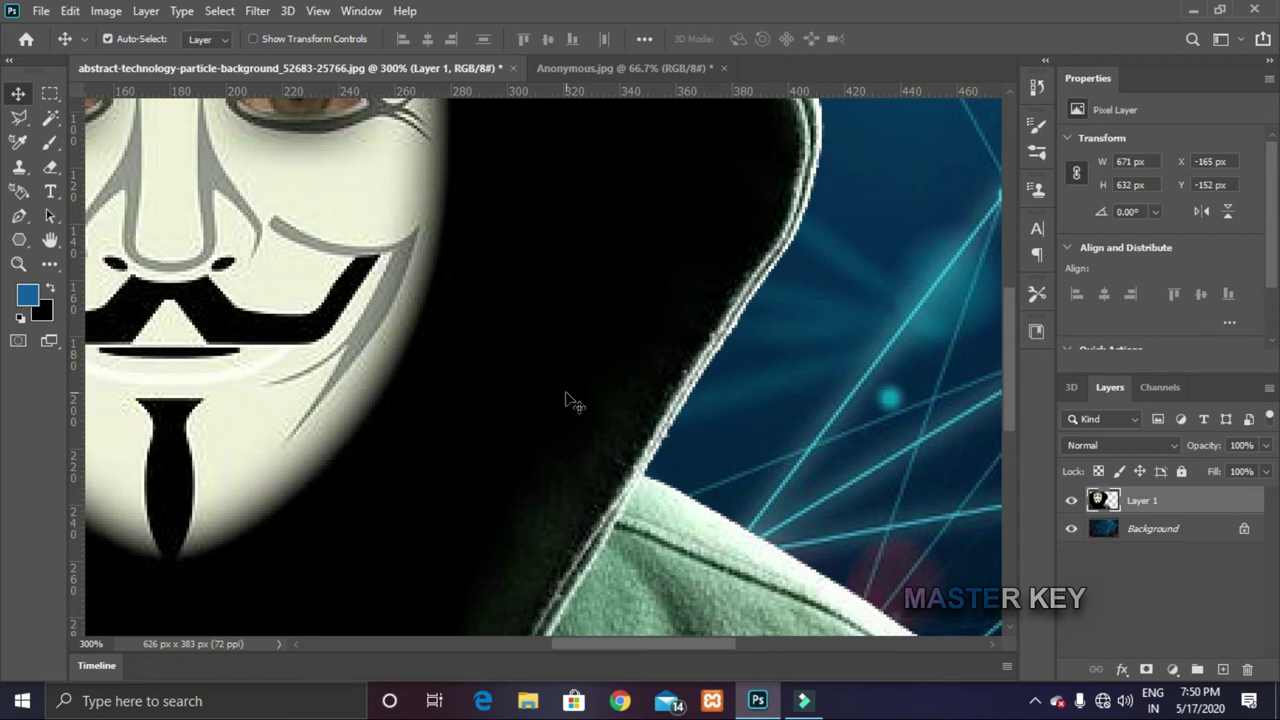
{"action": "scroll", "coordinate": [570, 400], "scroll_direction": "down", "scroll_amount": 3}
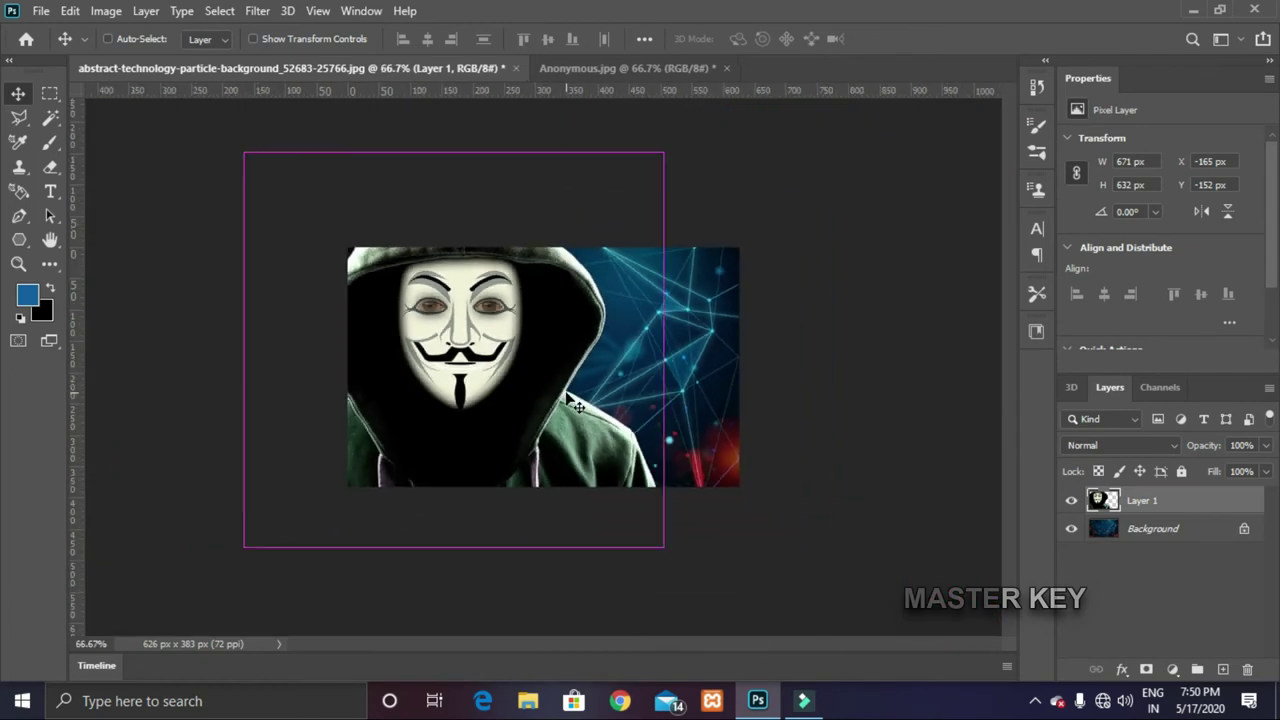
{"action": "key", "text": "ctrl"}
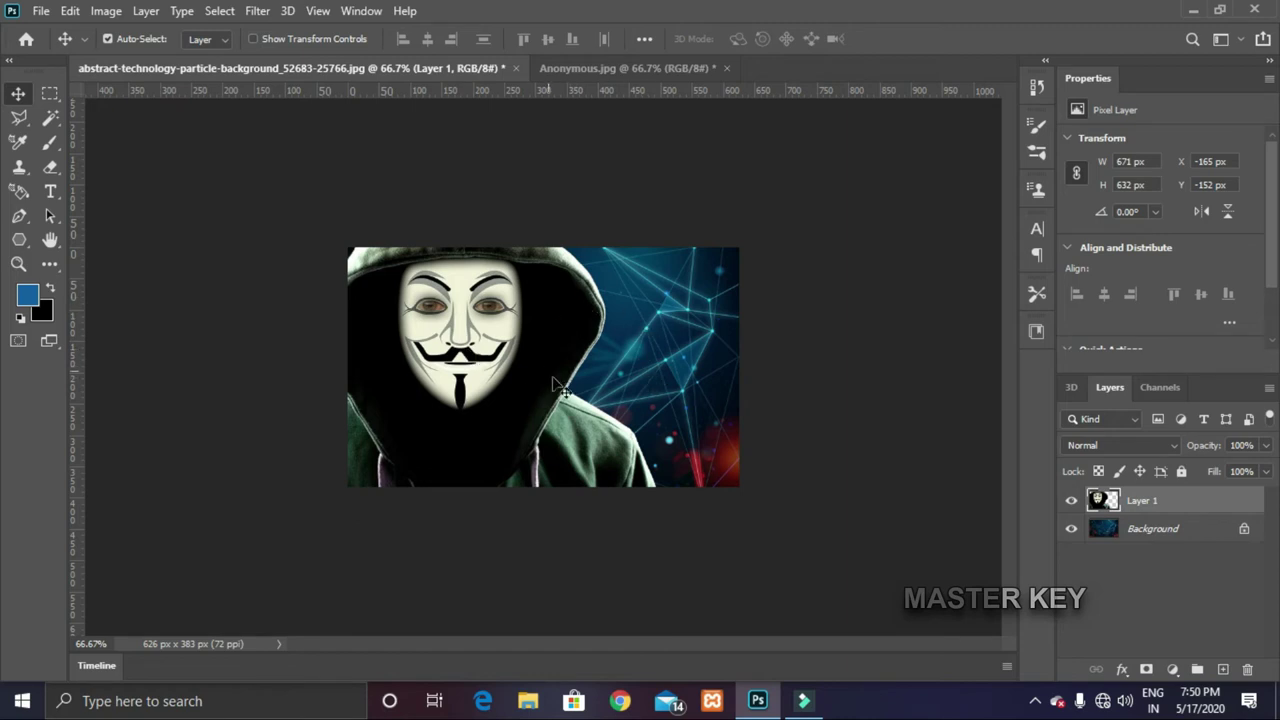
{"action": "left_click_drag", "start_coordinate": [446, 340], "coordinate": [500, 344]}
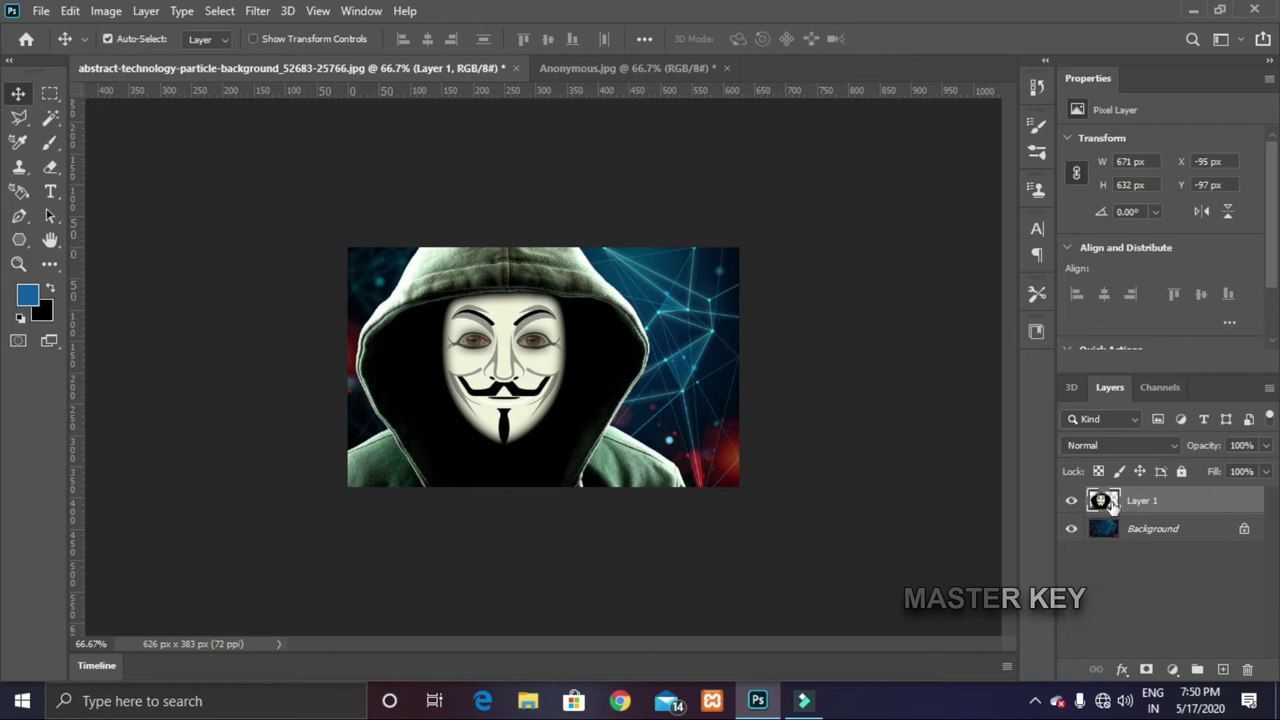
Switch the active layer between Background and Layer 1, and move the hooded figure to about X -22 px, Y -67 px
{"action": "left_click", "coordinate": [1122, 535]}
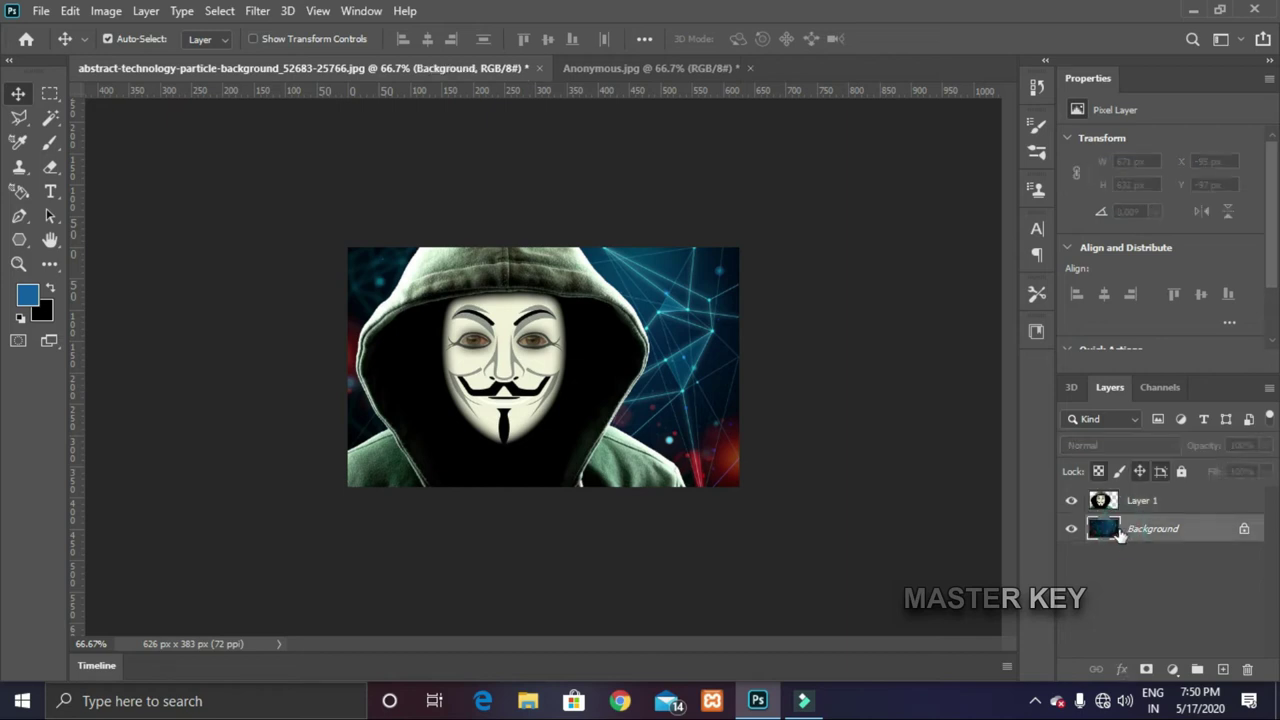
{"action": "left_click", "coordinate": [1150, 503]}
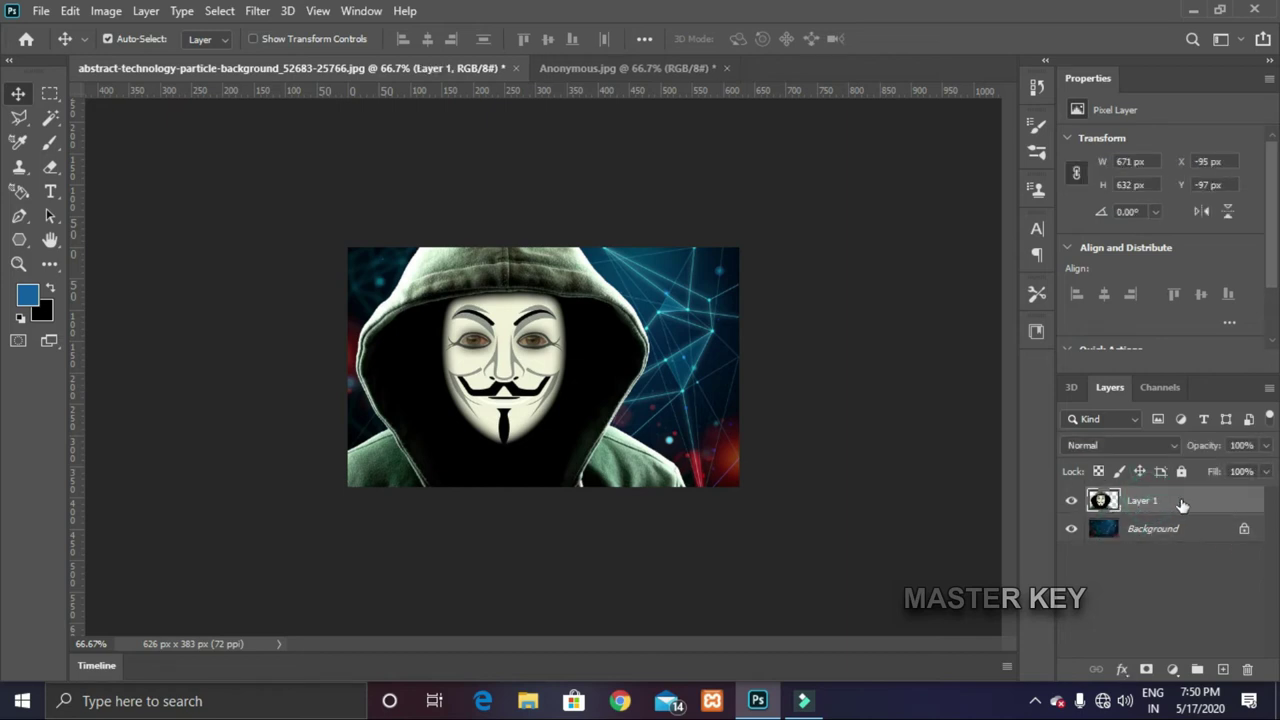
{"action": "left_click", "coordinate": [1126, 538]}
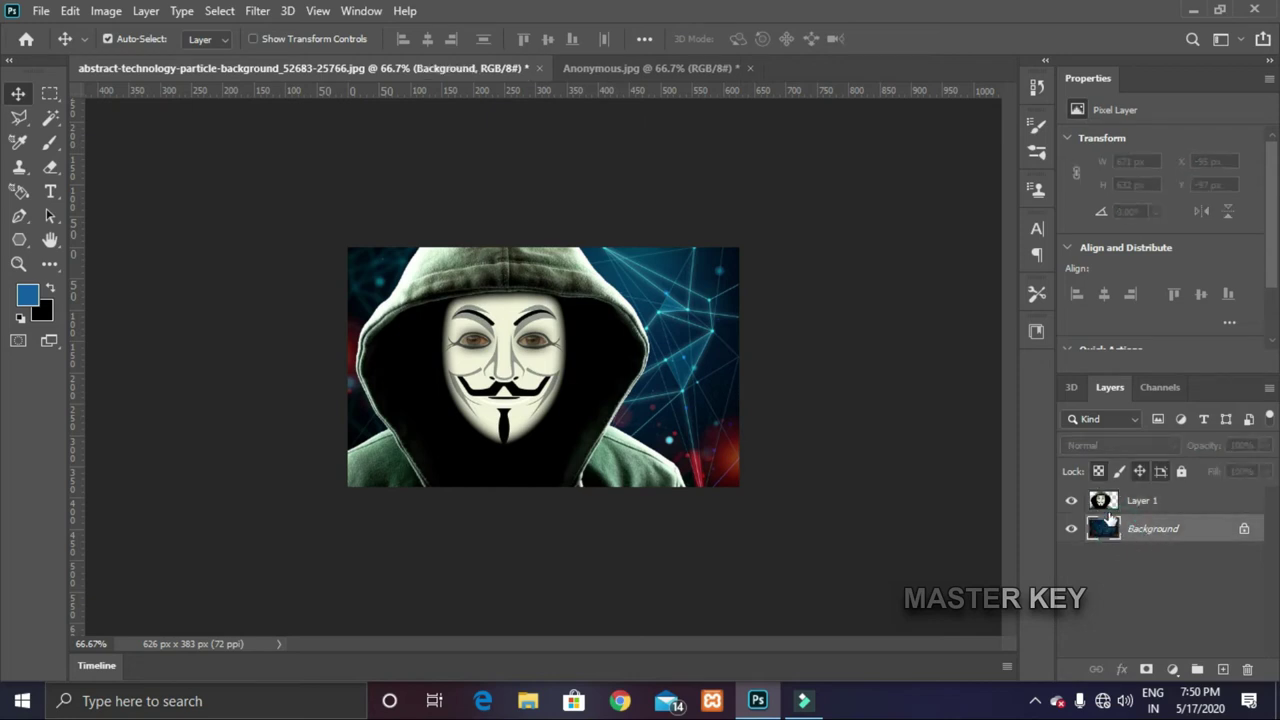
{"action": "left_click", "coordinate": [1138, 503]}
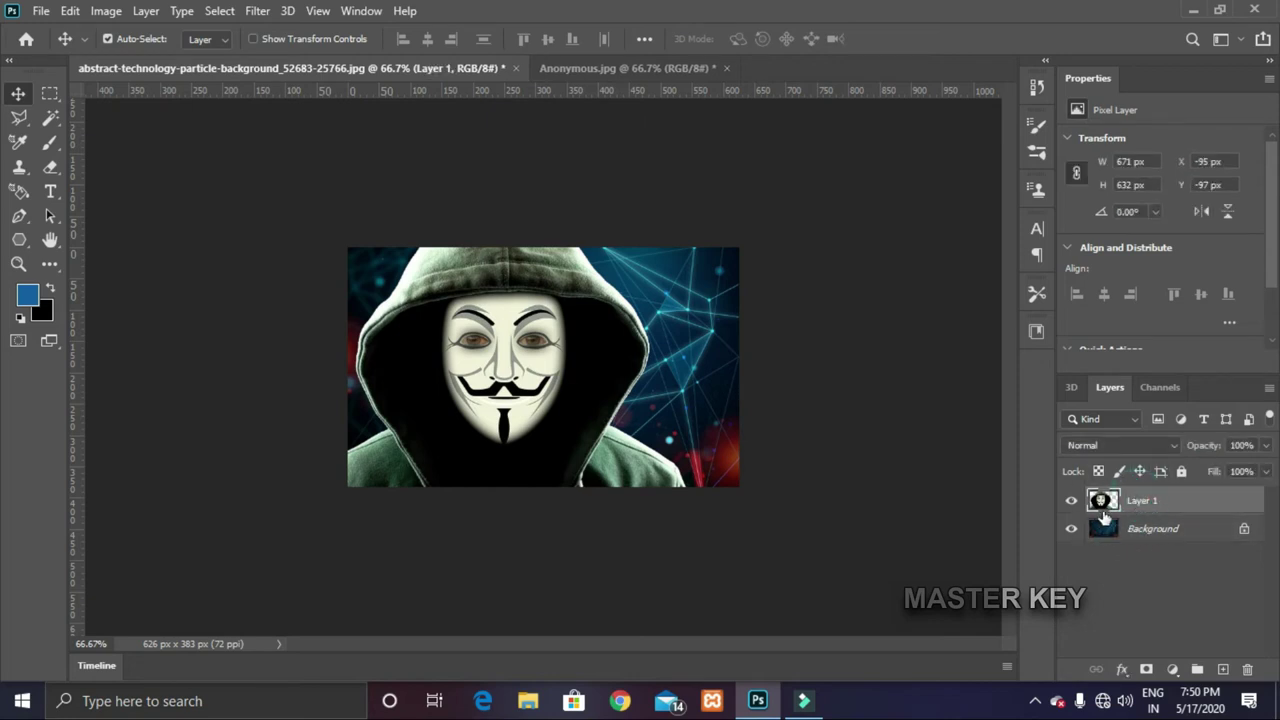
{"action": "left_click_drag", "start_coordinate": [497, 350], "coordinate": [545, 370]}
Try scaling the hooded figure down to about 48% width and 42% height with Free Transform, and undo the transform
{"action": "key", "text": "ctrl+t"}
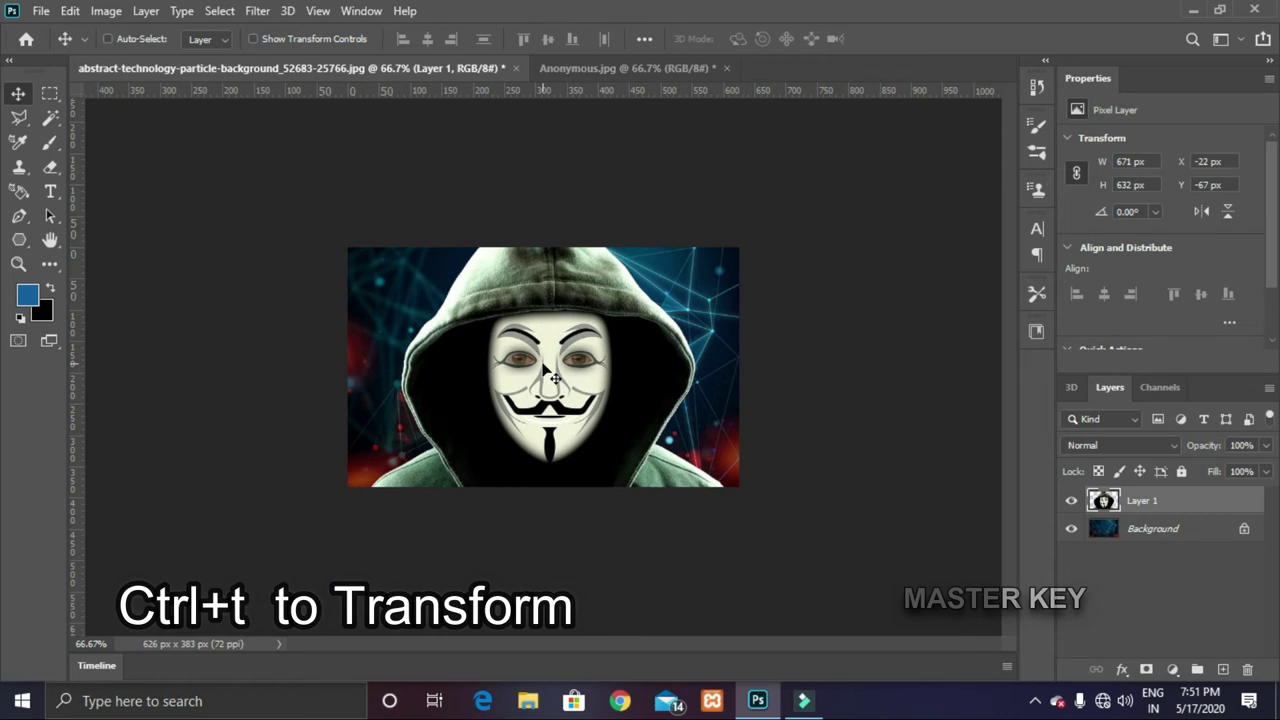
{"action": "key", "text": "ctrl+t"}
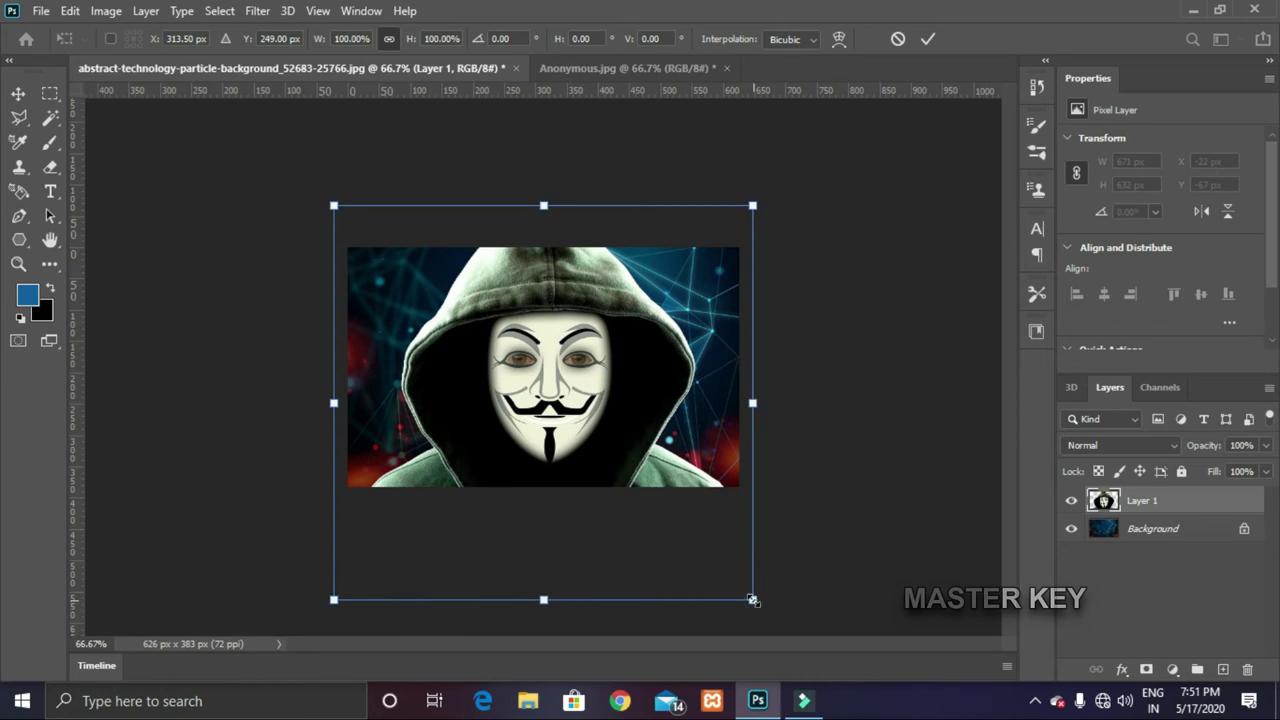
{"action": "left_click_drag", "start_coordinate": [756, 600], "coordinate": [540, 388]}
{"action": "mouse_move", "coordinate": [616, 455]}
{"action": "left_mouse_down"}
{"action": "mouse_move", "coordinate": [763, 614]}
{"action": "mouse_move", "coordinate": [560, 430]}
{"action": "mouse_move", "coordinate": [870, 620]}
{"action": "mouse_move", "coordinate": [673, 496]}
{"action": "mouse_move", "coordinate": [880, 640]}
{"action": "mouse_move", "coordinate": [606, 429]}
{"action": "mouse_move", "coordinate": [623, 433]}
{"action": "left_mouse_up"}
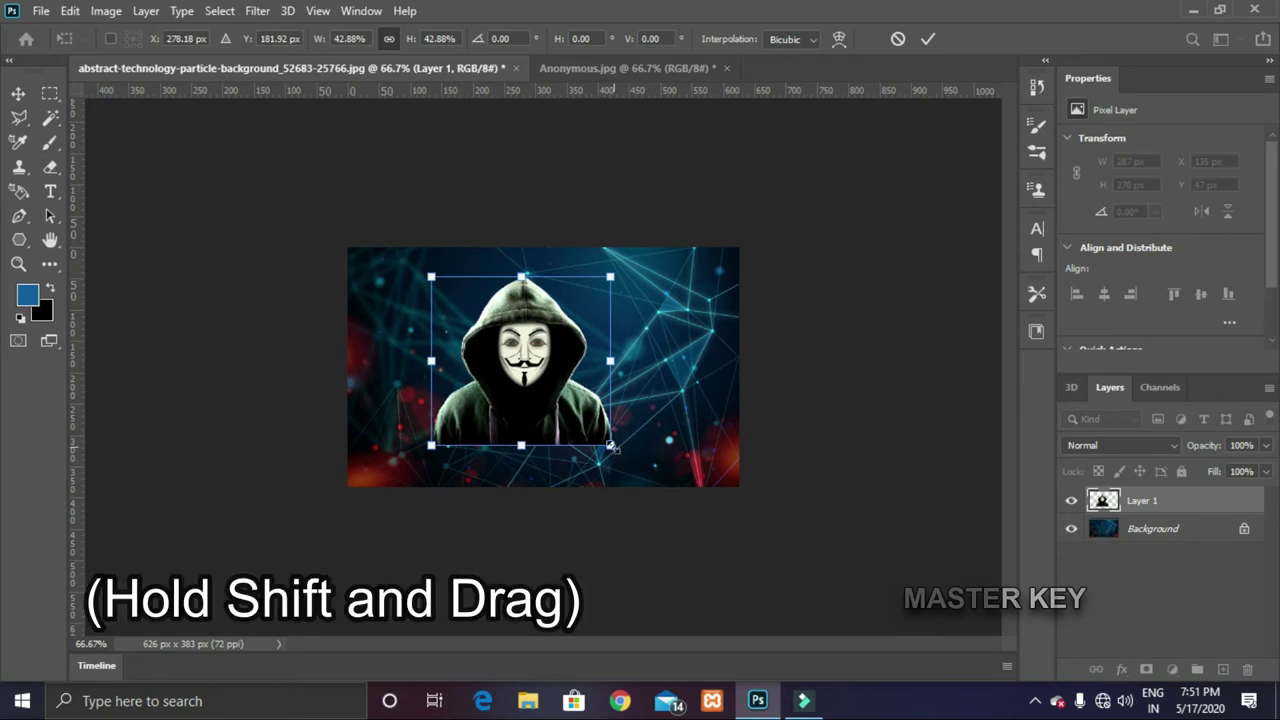
{"action": "left_click_drag", "start_coordinate": [610, 445], "coordinate": [556, 410]}
{"action": "left_click_drag", "start_coordinate": [464, 407], "coordinate": [633, 440]}
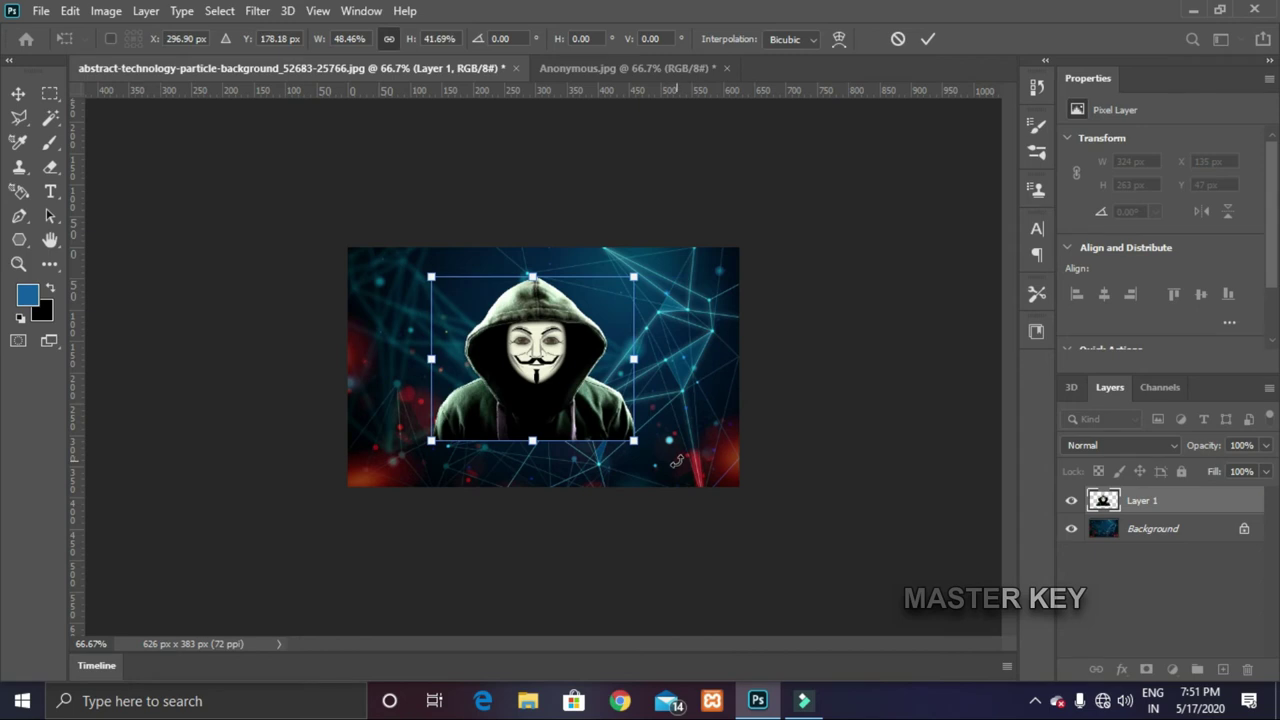
{"action": "key", "text": "Return"}
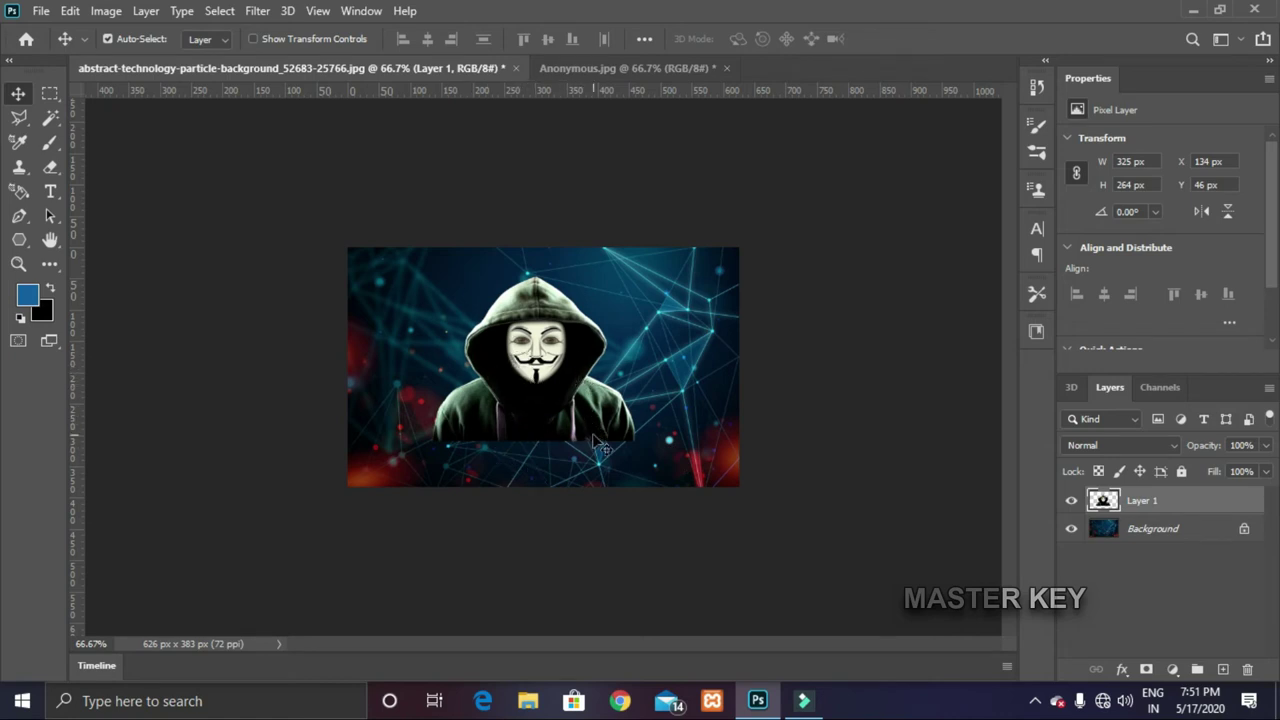
{"action": "left_click", "coordinate": [70, 11]}
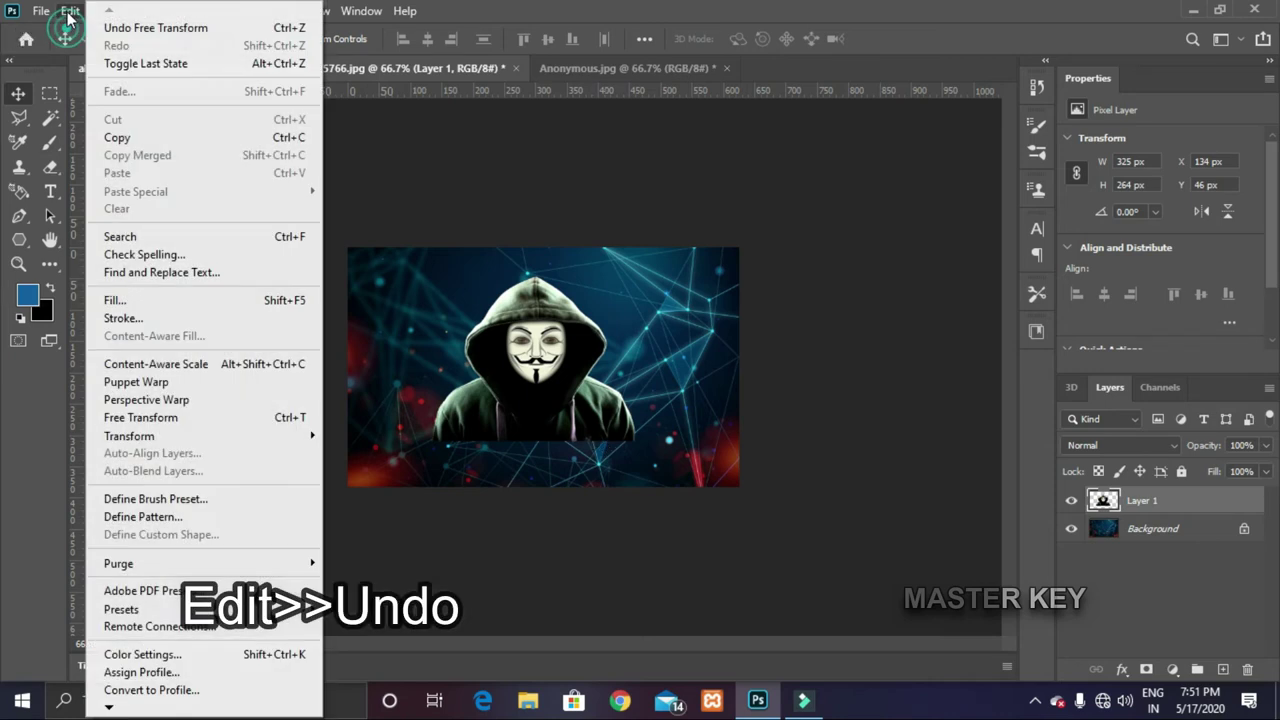
{"action": "left_click", "coordinate": [137, 30]}
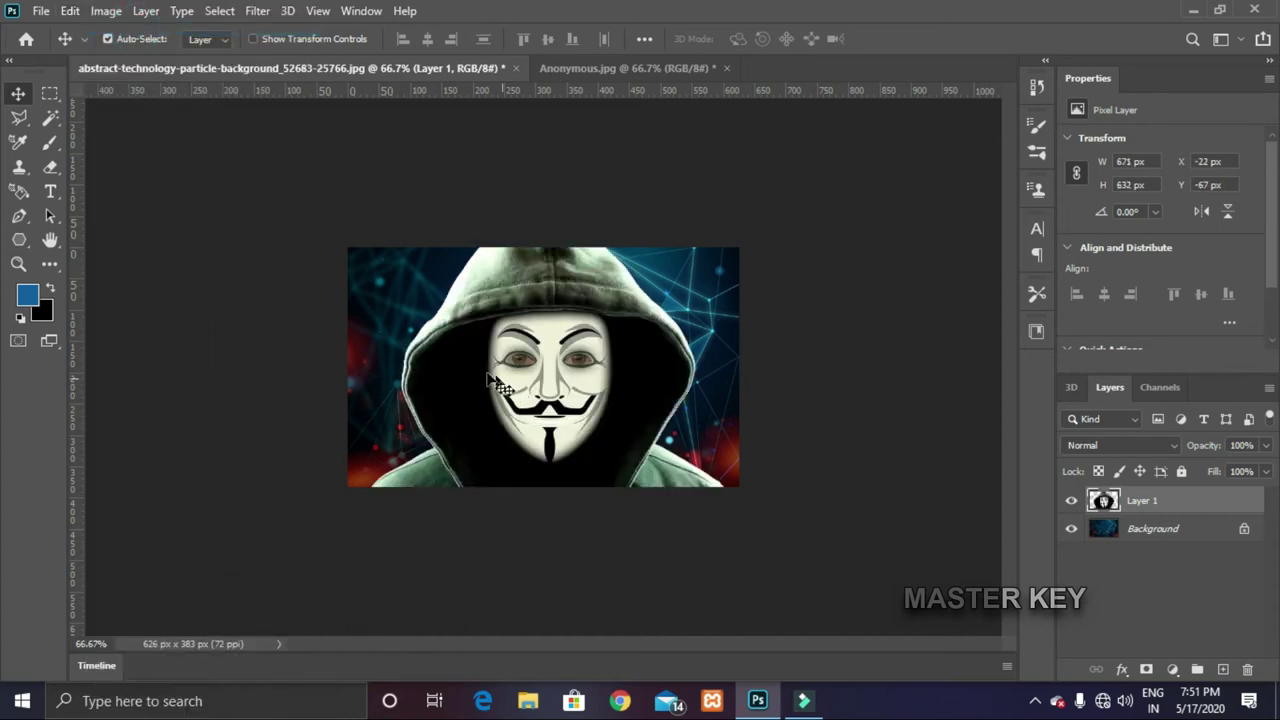
Try narrowing the hooded figure to about 34% width and moving it to the canvas centre, and undo both changes
{"action": "key", "text": "ctrl+t"}
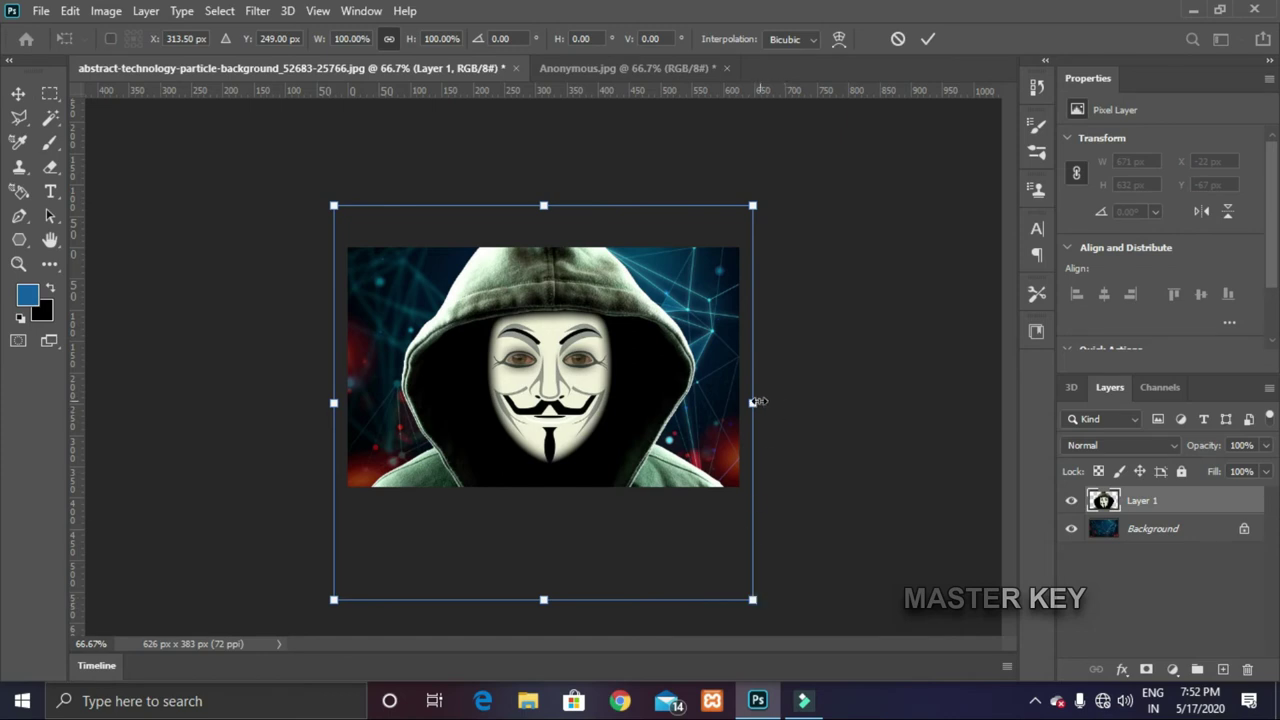
{"action": "left_click_drag", "start_coordinate": [752, 404], "coordinate": [479, 408]}
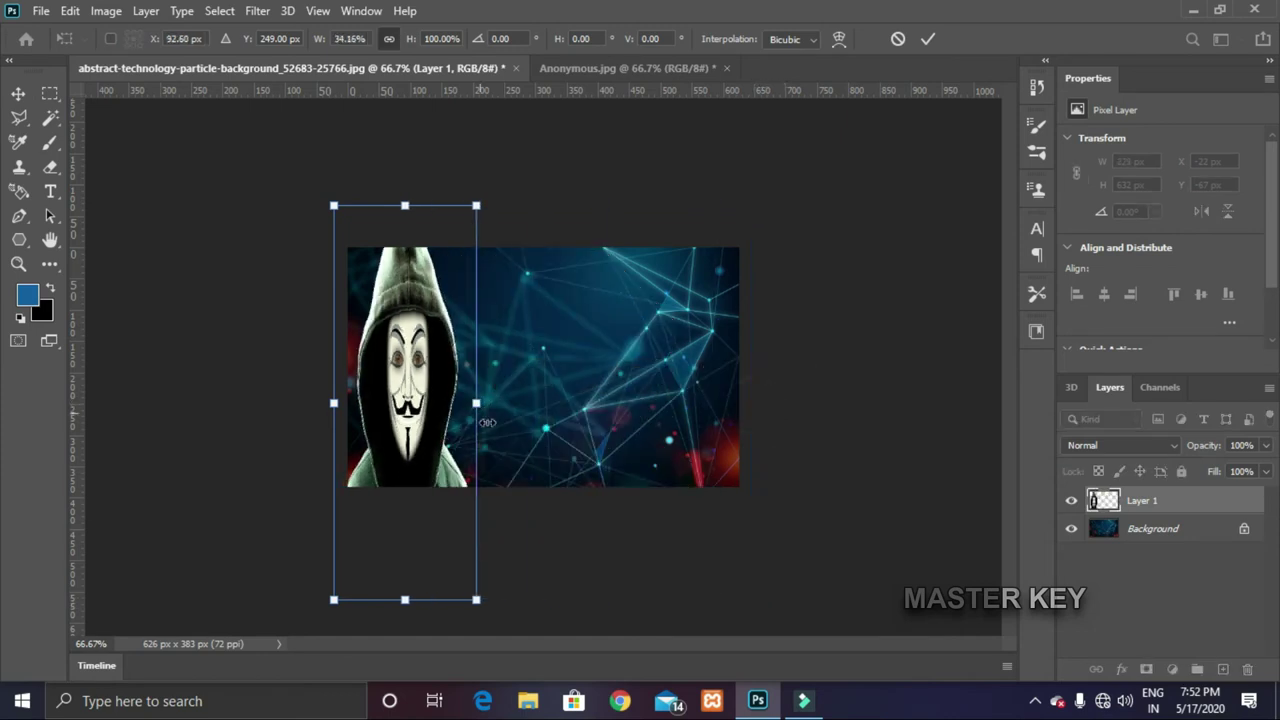
{"action": "key", "text": "Return"}
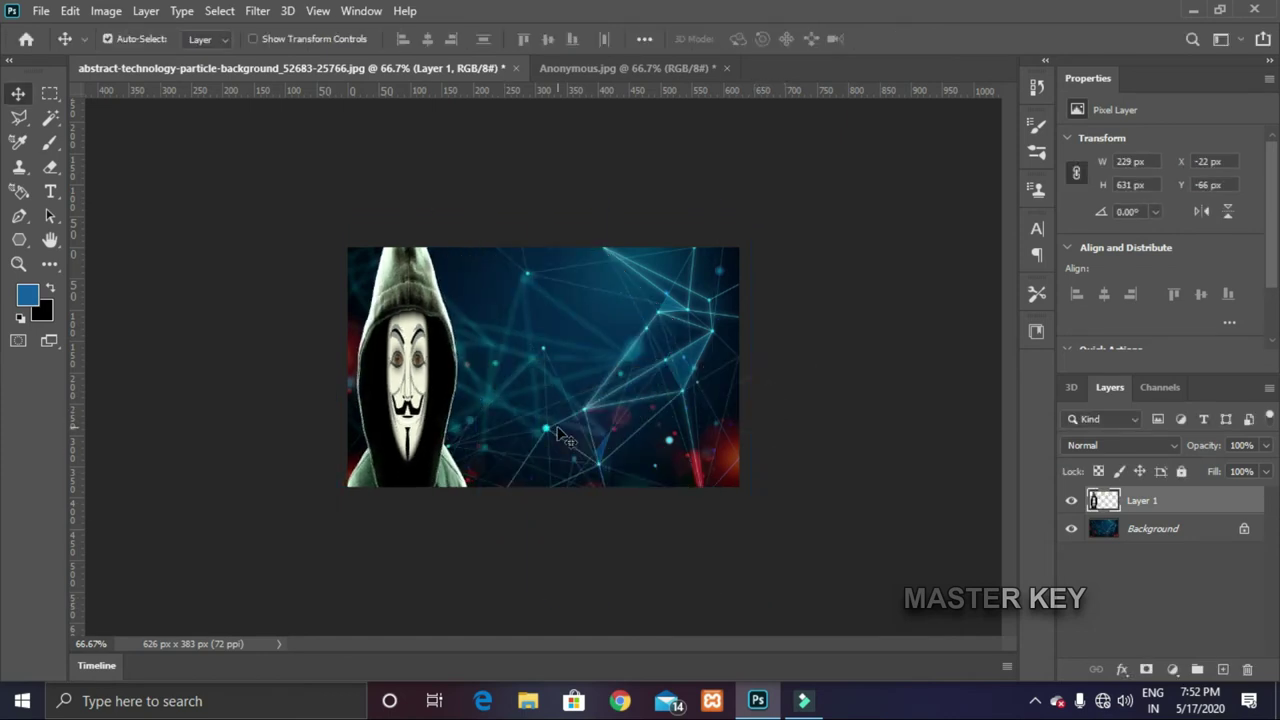
{"action": "left_click_drag", "start_coordinate": [415, 388], "coordinate": [538, 352]}
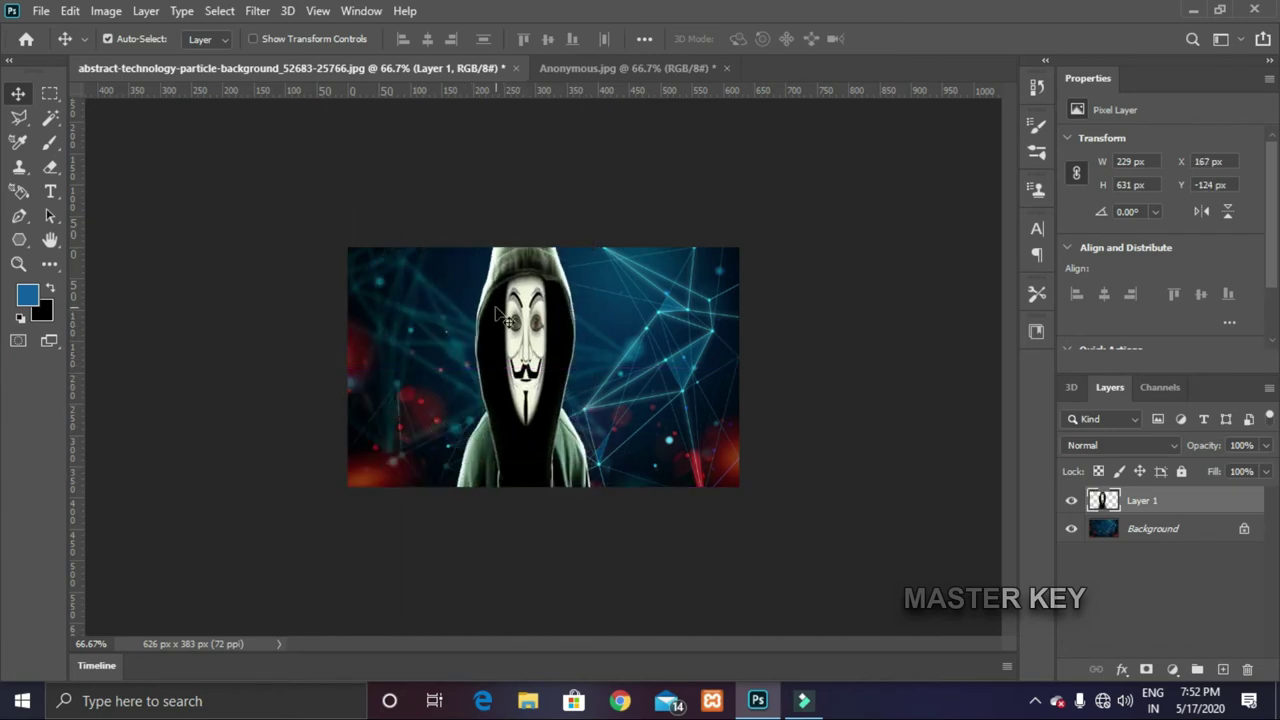
{"action": "key", "text": "ctrl"}
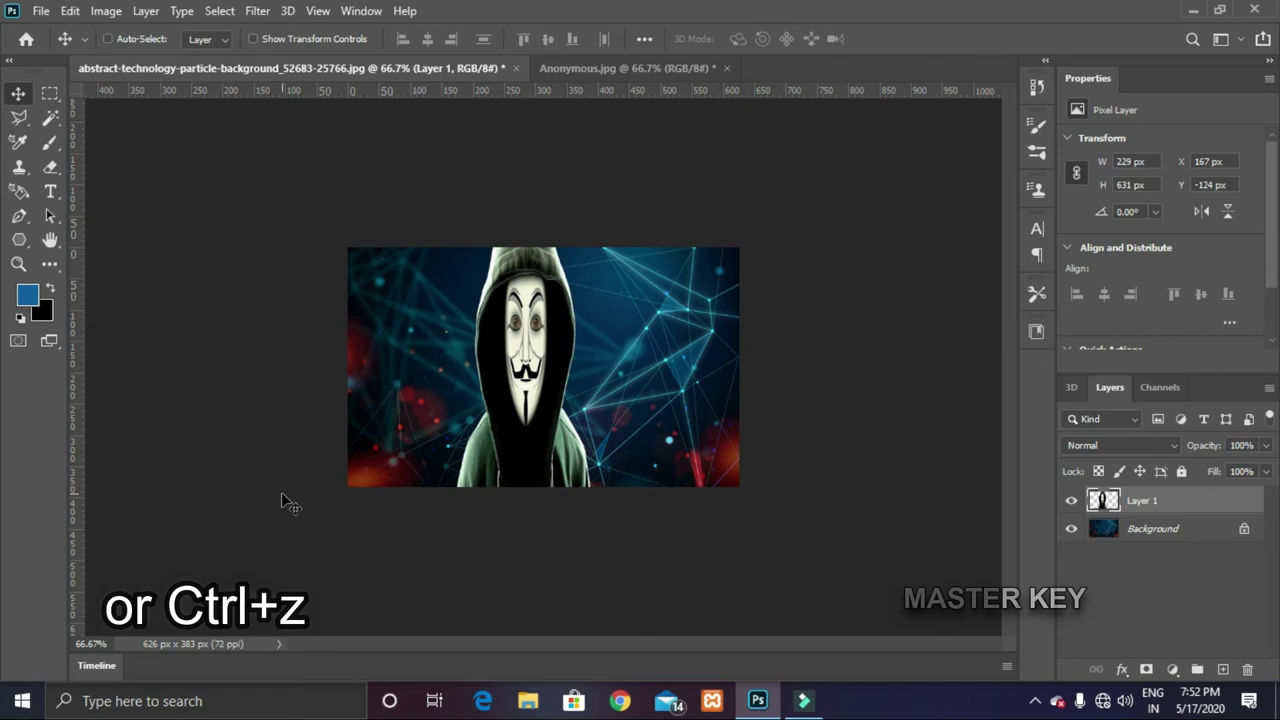
{"action": "key", "text": "ctrl+z"}
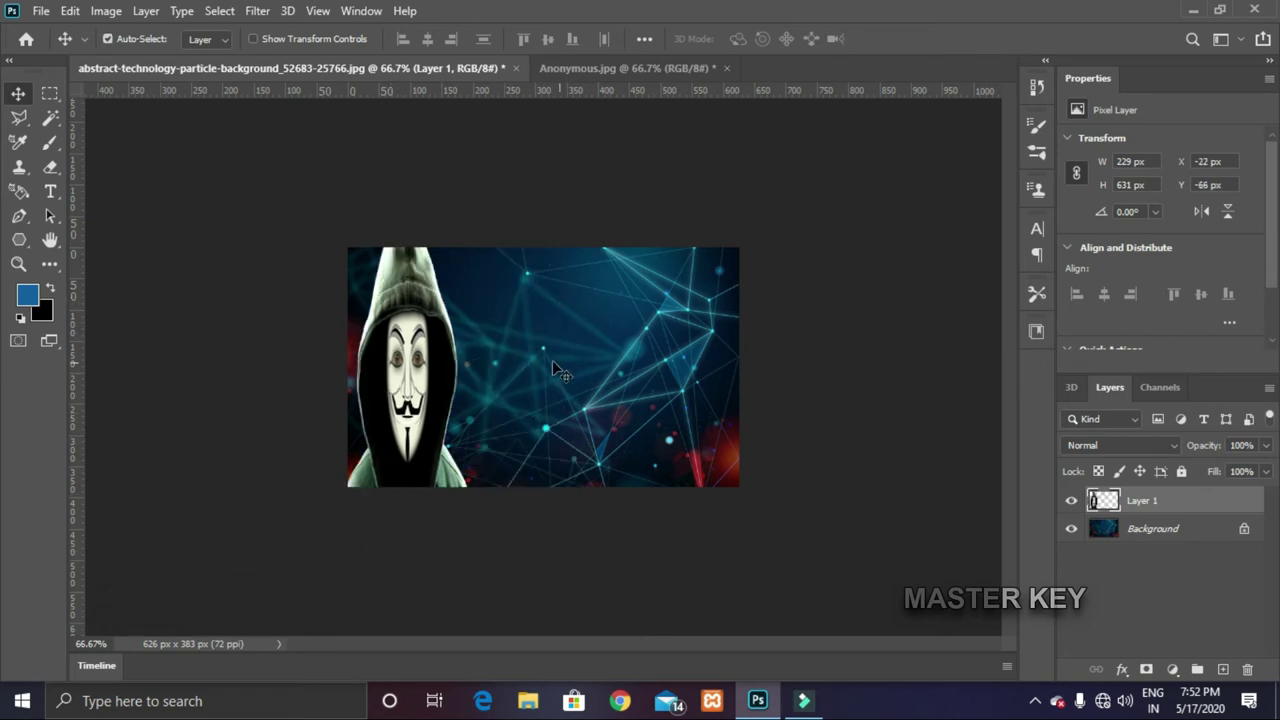
{"action": "key", "text": "ctrl"}
{"action": "mouse_move", "coordinate": [465, 468]}
{"action": "key", "text": "ctrl+z"}
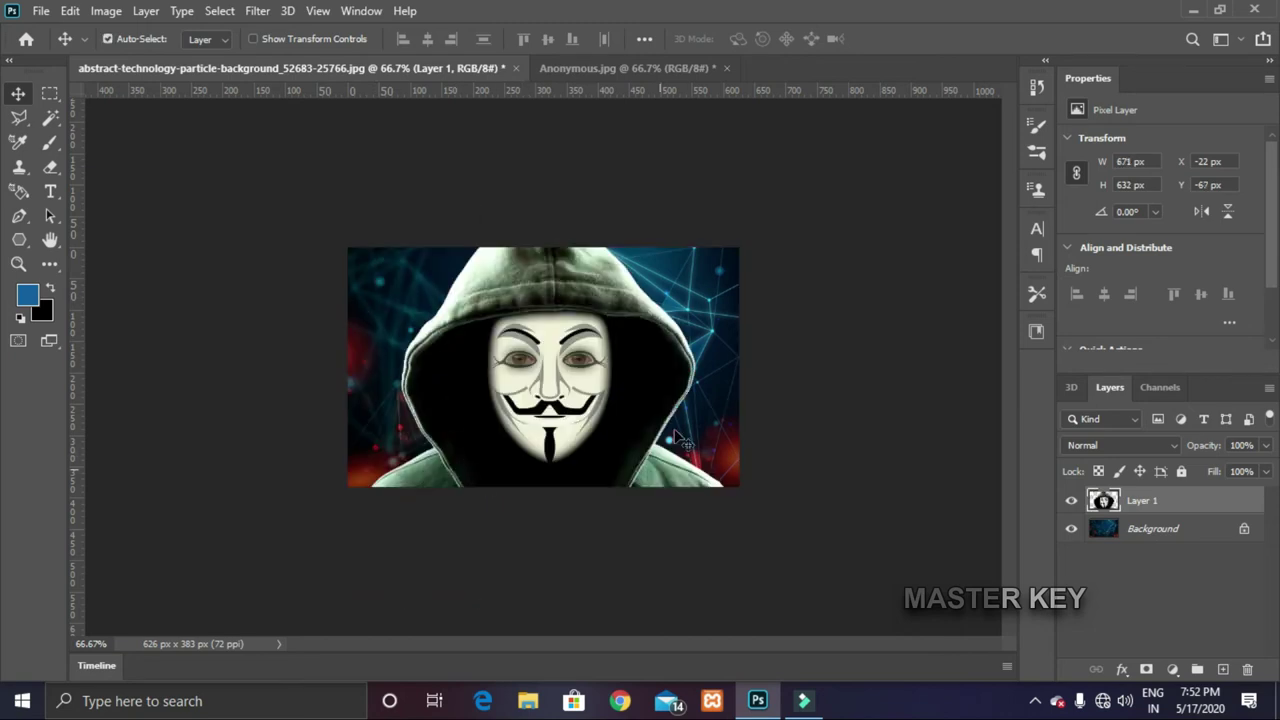
Scale the hooded figure proportionally to about 35% with Free Transform, and place it near the canvas centre at about X 174 px, Y 53 px
{"action": "left_click_drag", "start_coordinate": [561, 398], "coordinate": [562, 365]}
{"action": "key", "text": "ctrl+t"}
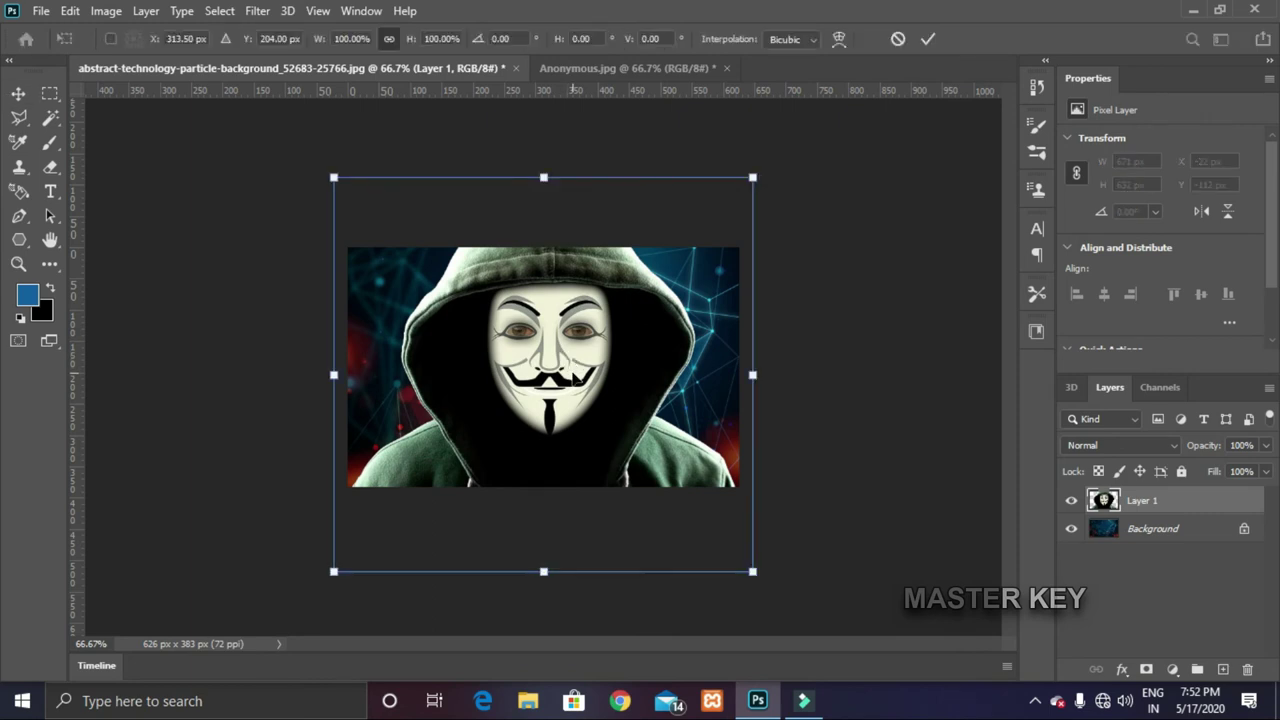
{"action": "left_click_drag", "start_coordinate": [754, 571], "coordinate": [479, 314]}
{"action": "left_click_drag", "start_coordinate": [415, 286], "coordinate": [541, 365]}
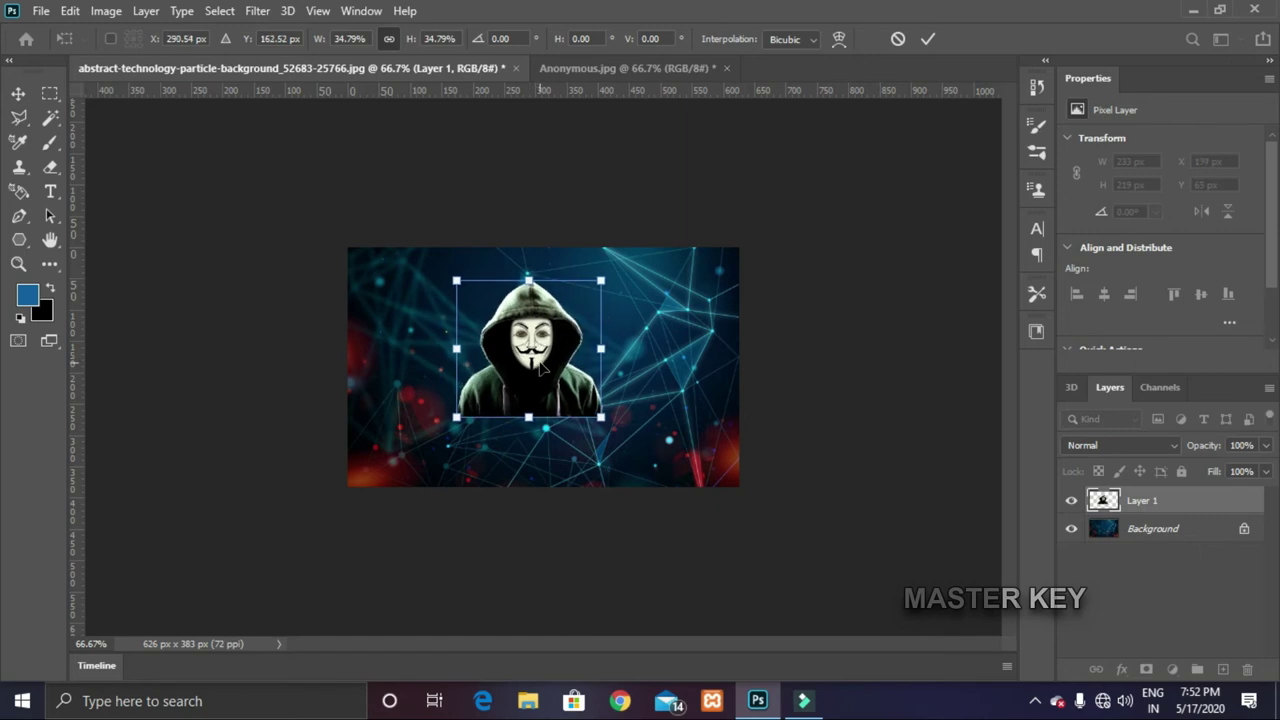
{"action": "key", "text": "Return"}
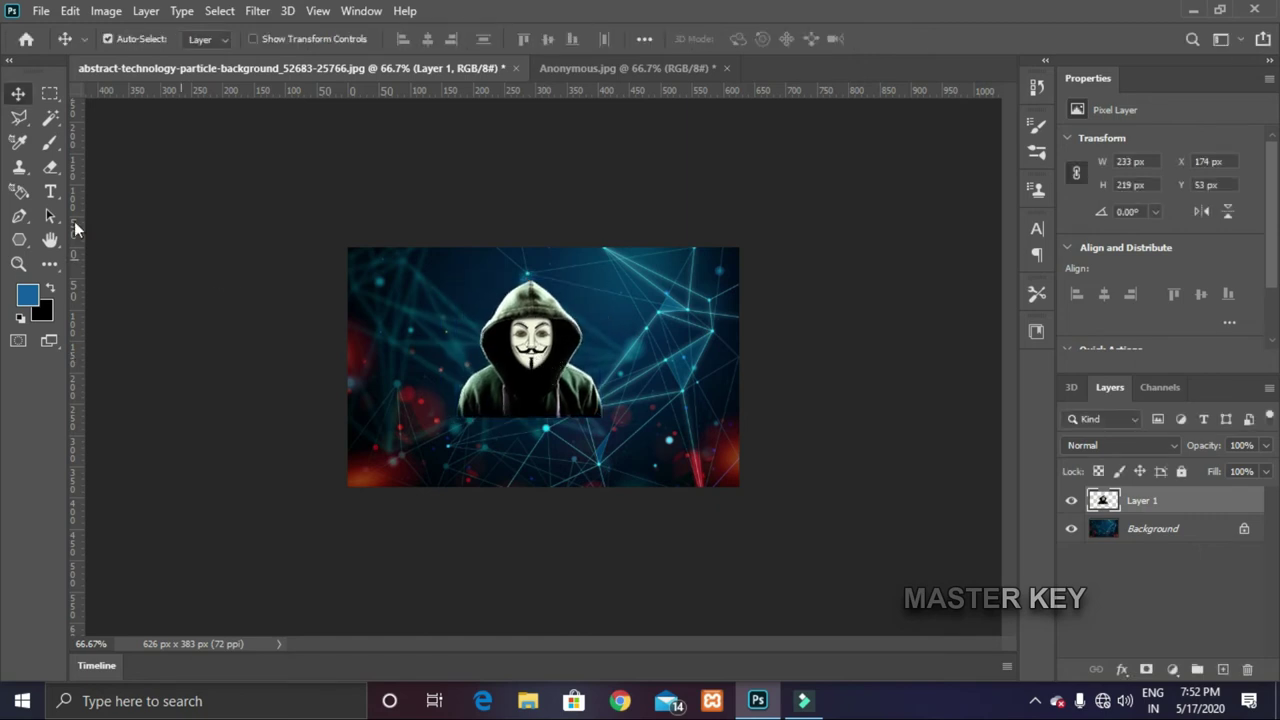
Hide and show Layer 1 and the Background layer in turn to compare what each contains
{"action": "left_click", "coordinate": [1071, 500]}
{"action": "left_click", "coordinate": [1071, 500]}
{"action": "left_click", "coordinate": [1071, 502]}
{"action": "left_click", "coordinate": [1071, 502]}
{"action": "left_click", "coordinate": [1140, 535]}
{"action": "left_click", "coordinate": [1071, 530]}
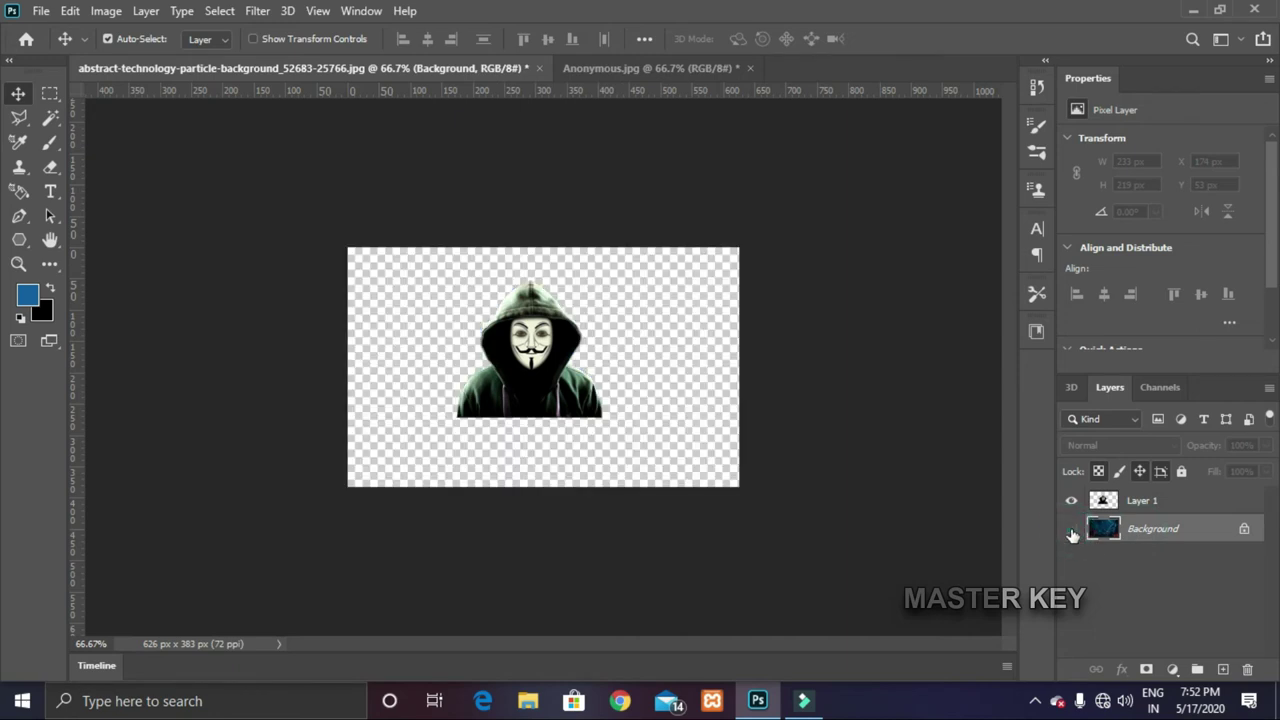
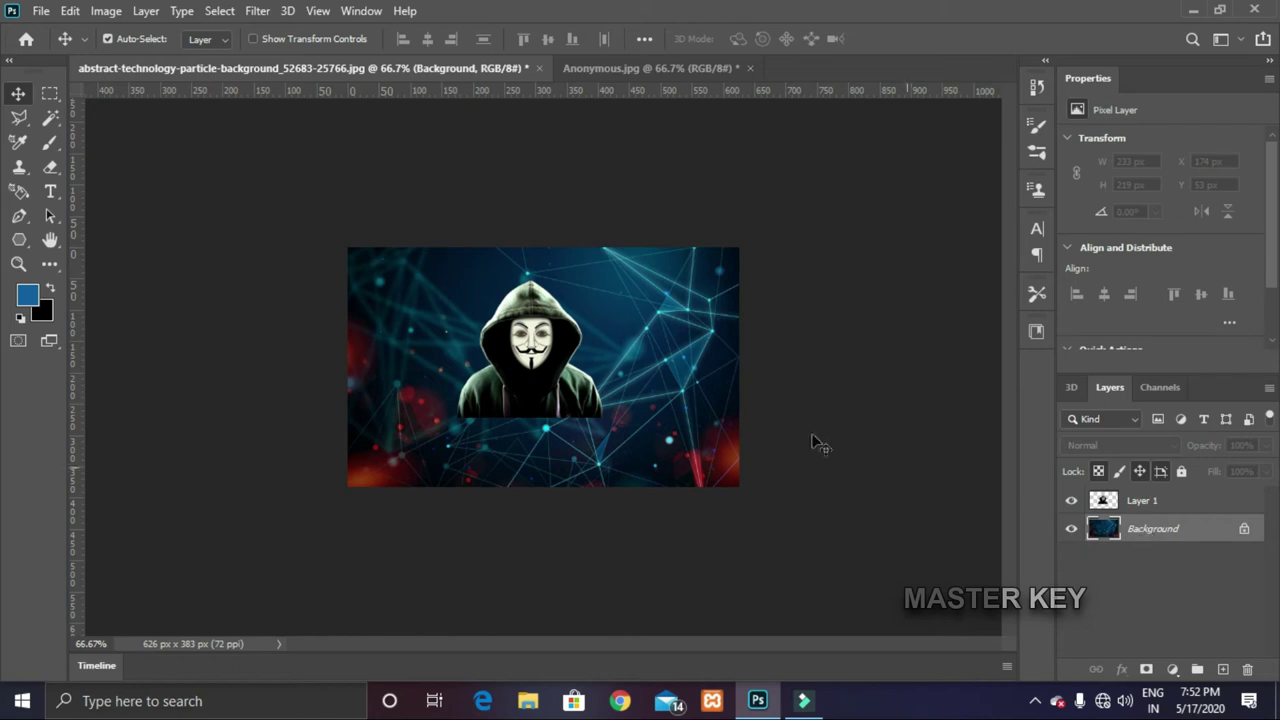
Try moving the locked Background layer, unlock it into a normal layer, and test moving the particle background
{"action": "left_click", "coordinate": [535, 390]}
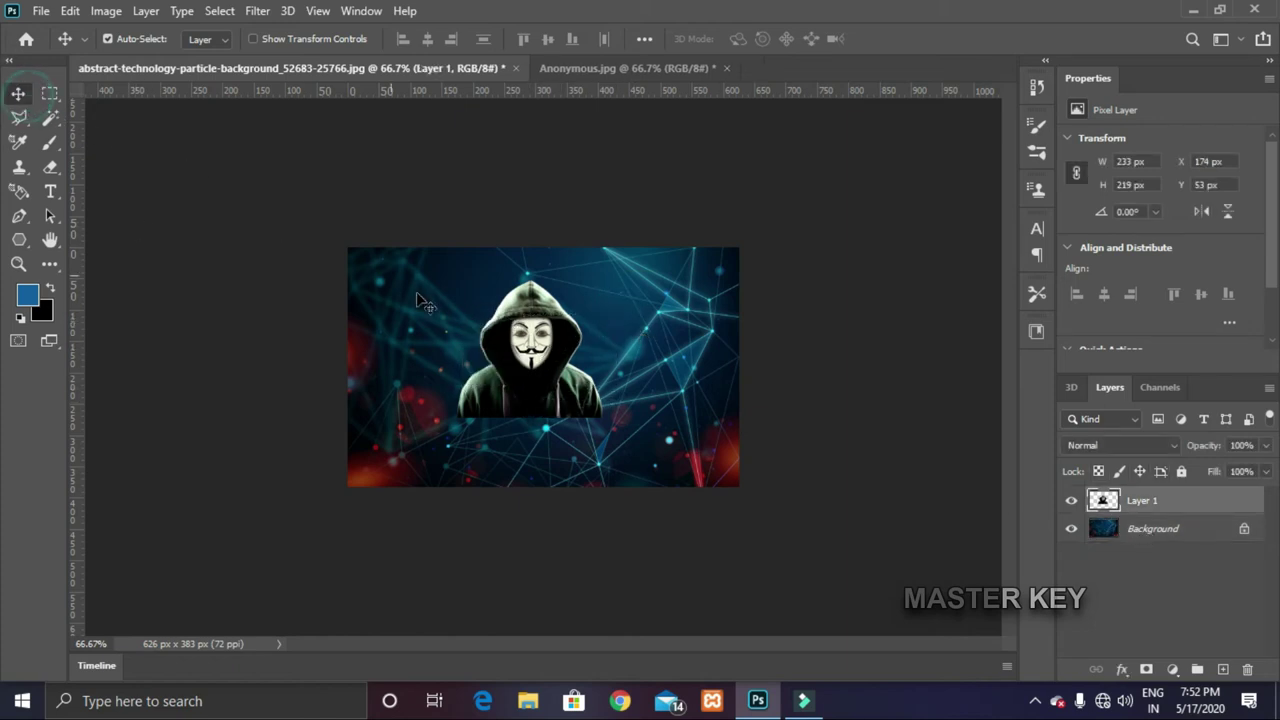
{"action": "mouse_move", "coordinate": [410, 288]}
{"action": "left_mouse_down"}
{"action": "mouse_move", "coordinate": [400, 258]}
{"action": "mouse_move", "coordinate": [575, 415]}
{"action": "mouse_move", "coordinate": [430, 300]}
{"action": "left_mouse_up"}
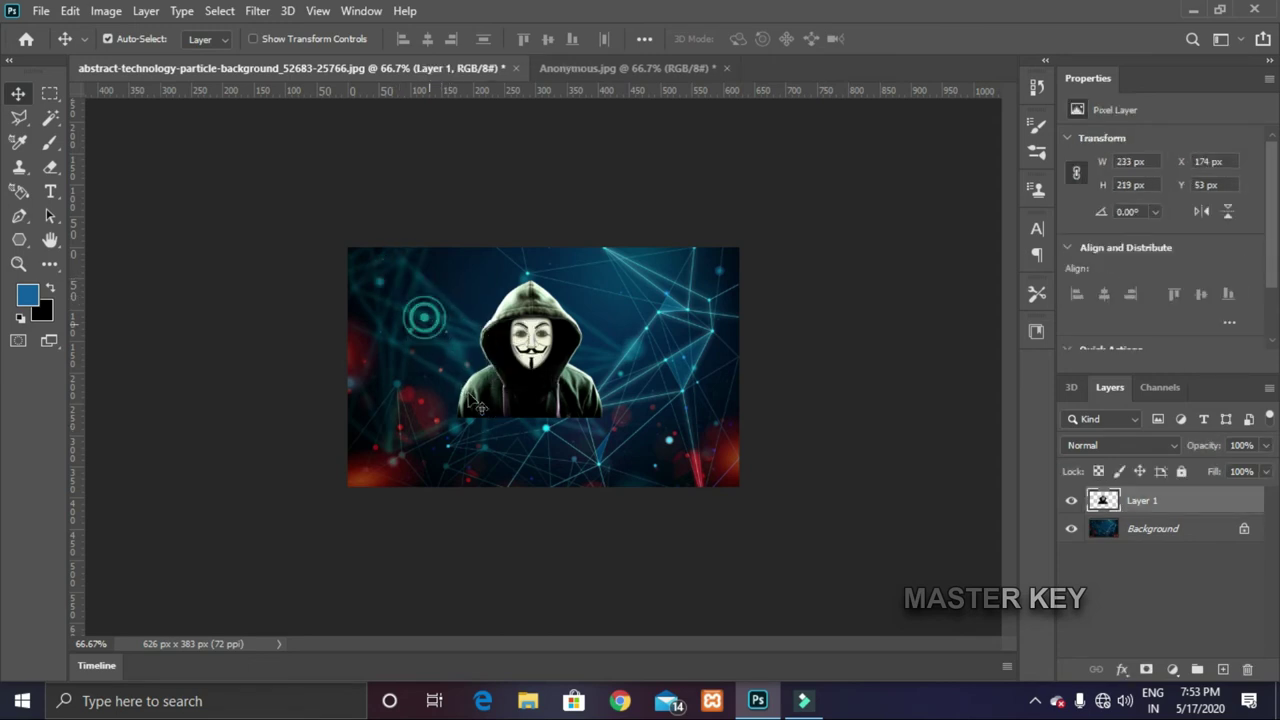
{"action": "left_click", "coordinate": [1205, 536]}
{"action": "left_click", "coordinate": [1245, 530]}
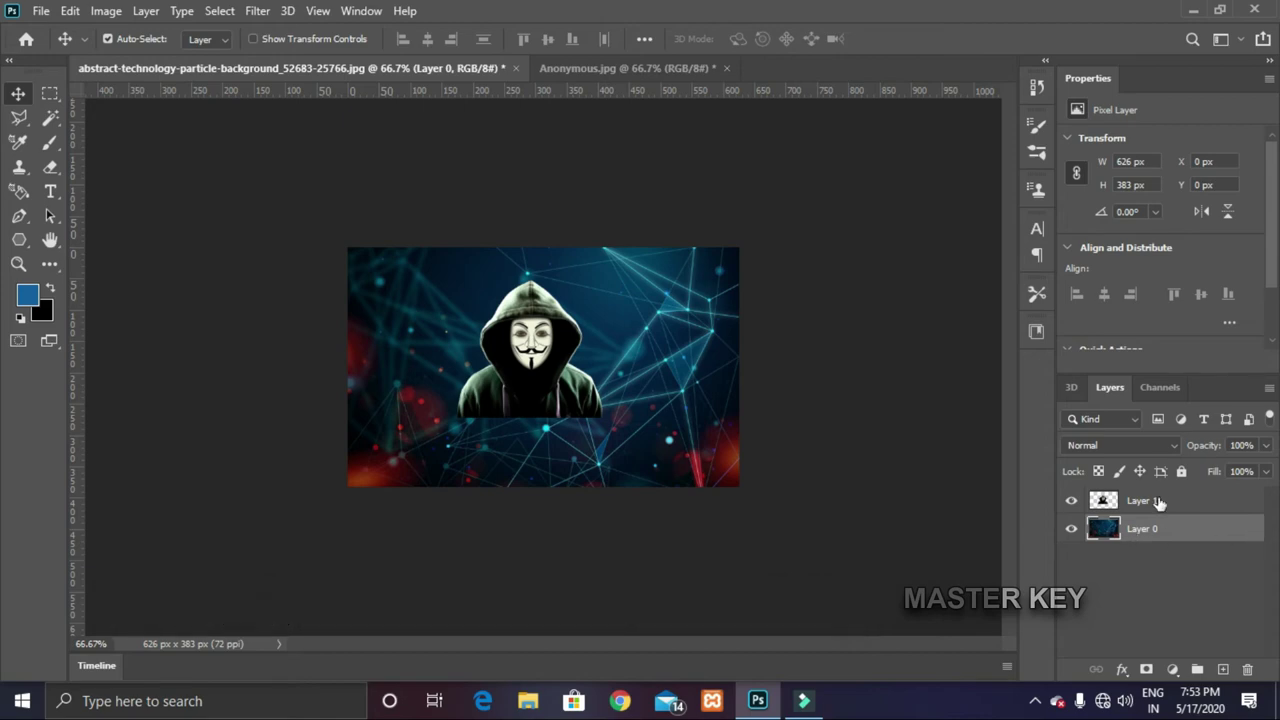
{"action": "mouse_move", "coordinate": [669, 344]}
{"action": "left_mouse_down"}
{"action": "mouse_move", "coordinate": [669, 444]}
{"action": "mouse_move", "coordinate": [755, 433]}
{"action": "mouse_move", "coordinate": [640, 300]}
{"action": "mouse_move", "coordinate": [685, 330]}
{"action": "mouse_move", "coordinate": [650, 320]}
{"action": "mouse_move", "coordinate": [700, 300]}
{"action": "mouse_move", "coordinate": [655, 325]}
{"action": "mouse_move", "coordinate": [648, 342]}
{"action": "mouse_move", "coordinate": [664, 344]}
{"action": "left_mouse_up"}
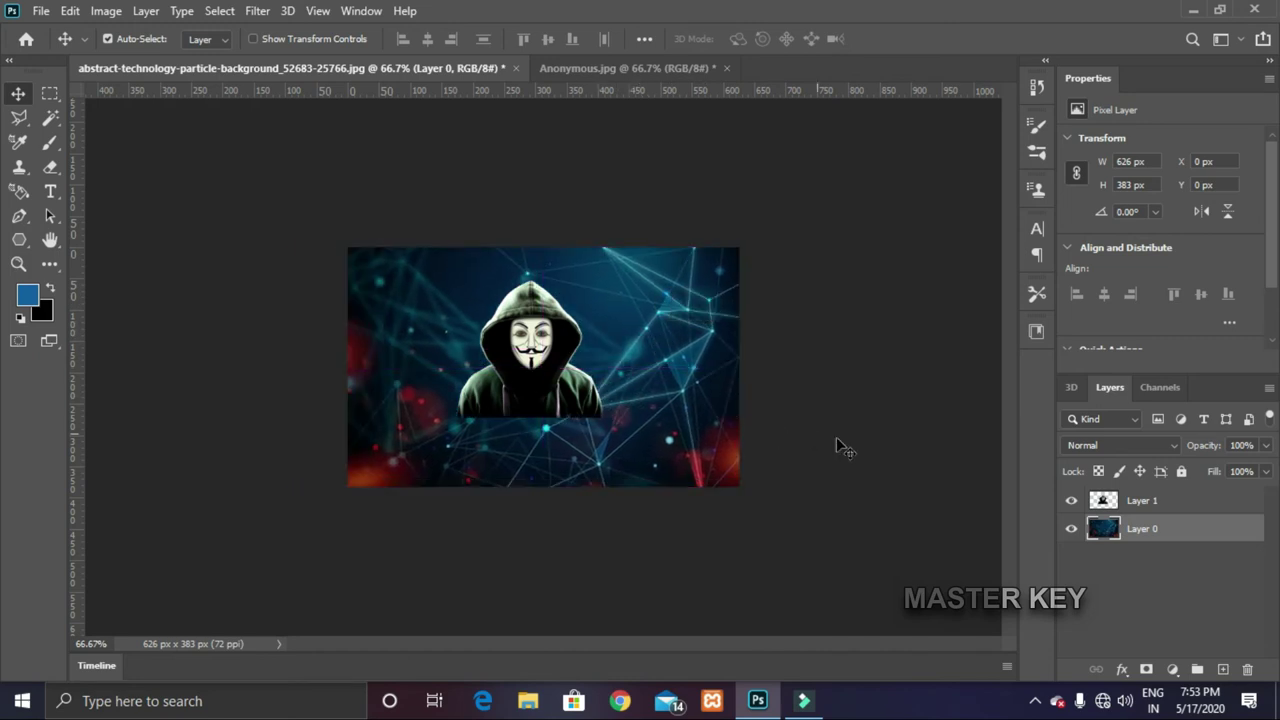
Start Free Transform on the hooded figure in Layer 1, accept it at 100% scale, and reselect Layer 0
{"action": "left_click", "coordinate": [1133, 505]}
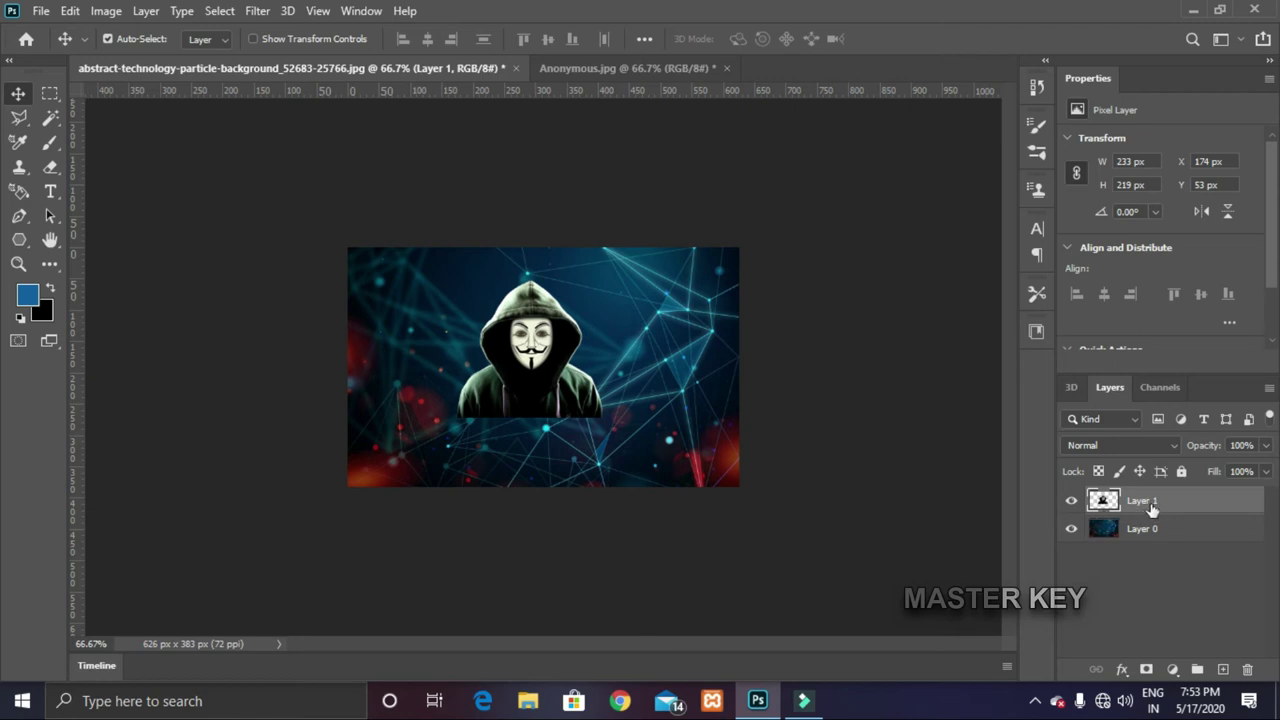
{"action": "key", "text": "ctrl"}
{"action": "key", "text": "ctrl+t"}
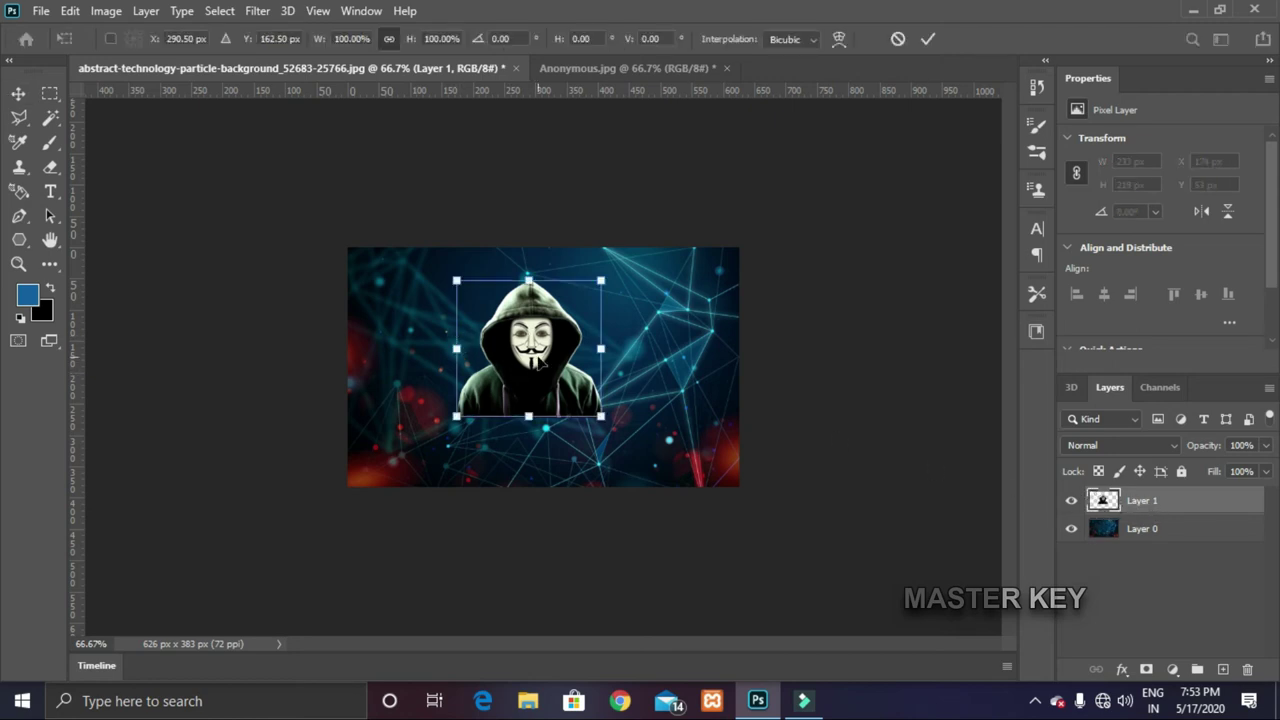
{"action": "key", "text": "Return"}
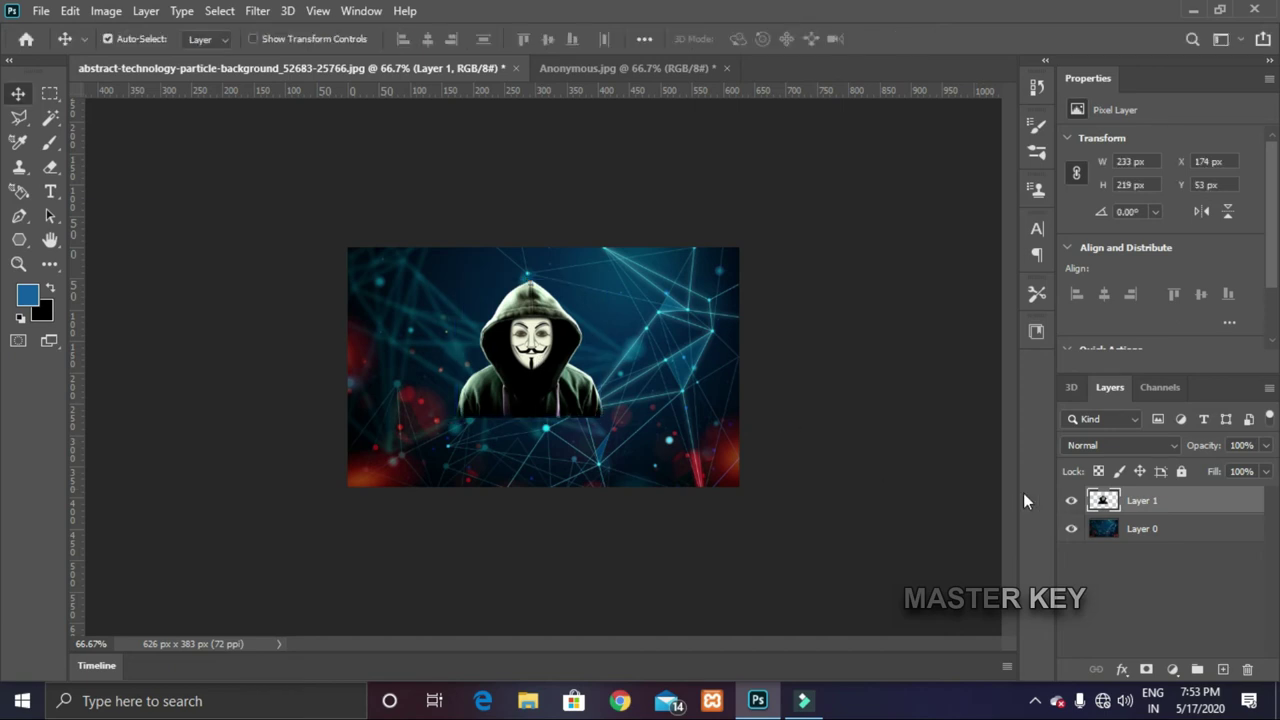
{"action": "left_click", "coordinate": [1143, 535]}
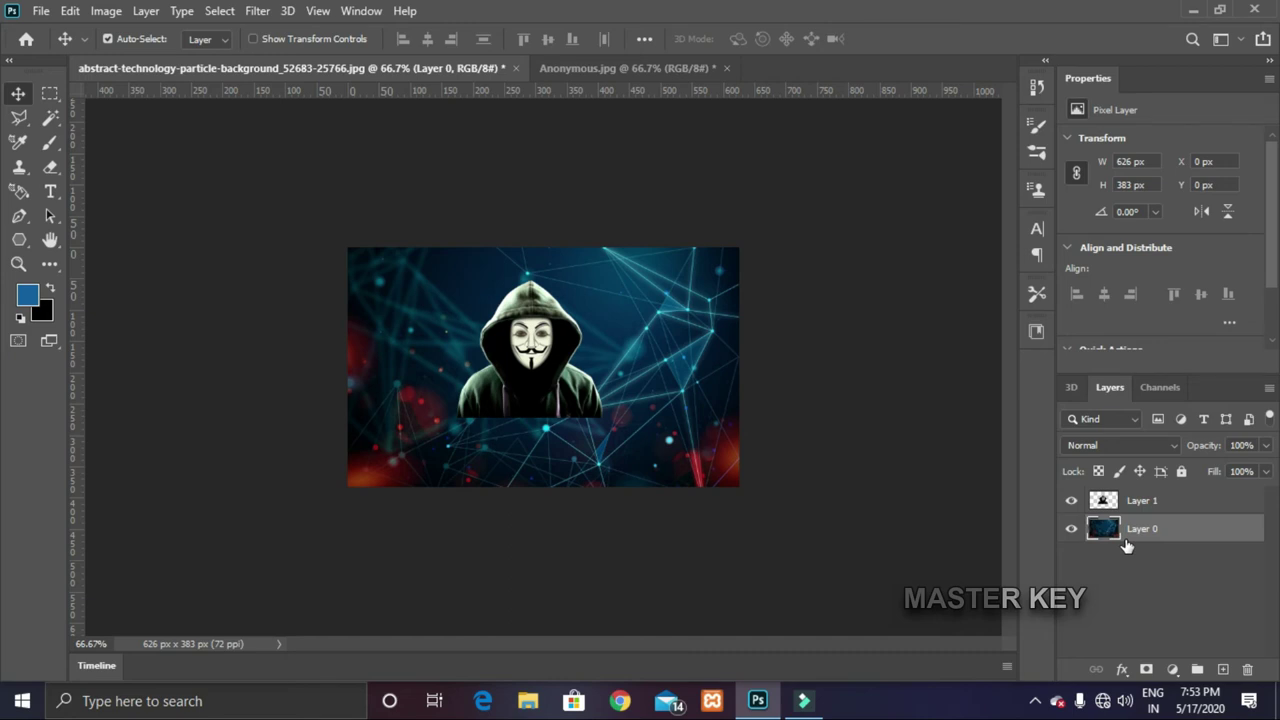
Try enlarging Layer 0 proportionally to about 110% with Free Transform, and undo both the resize and the unlocking of the background
{"action": "key", "text": "ctrl+t"}
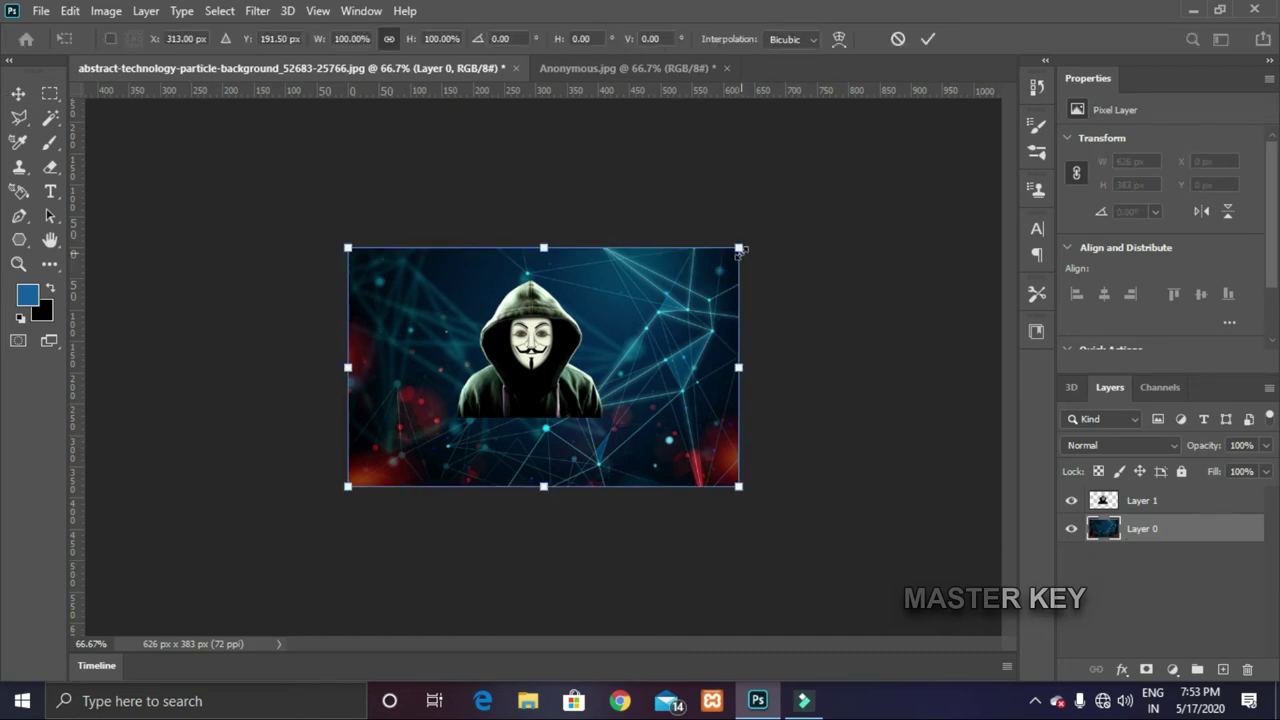
{"action": "left_click_drag", "start_coordinate": [737, 248], "coordinate": [772, 232]}
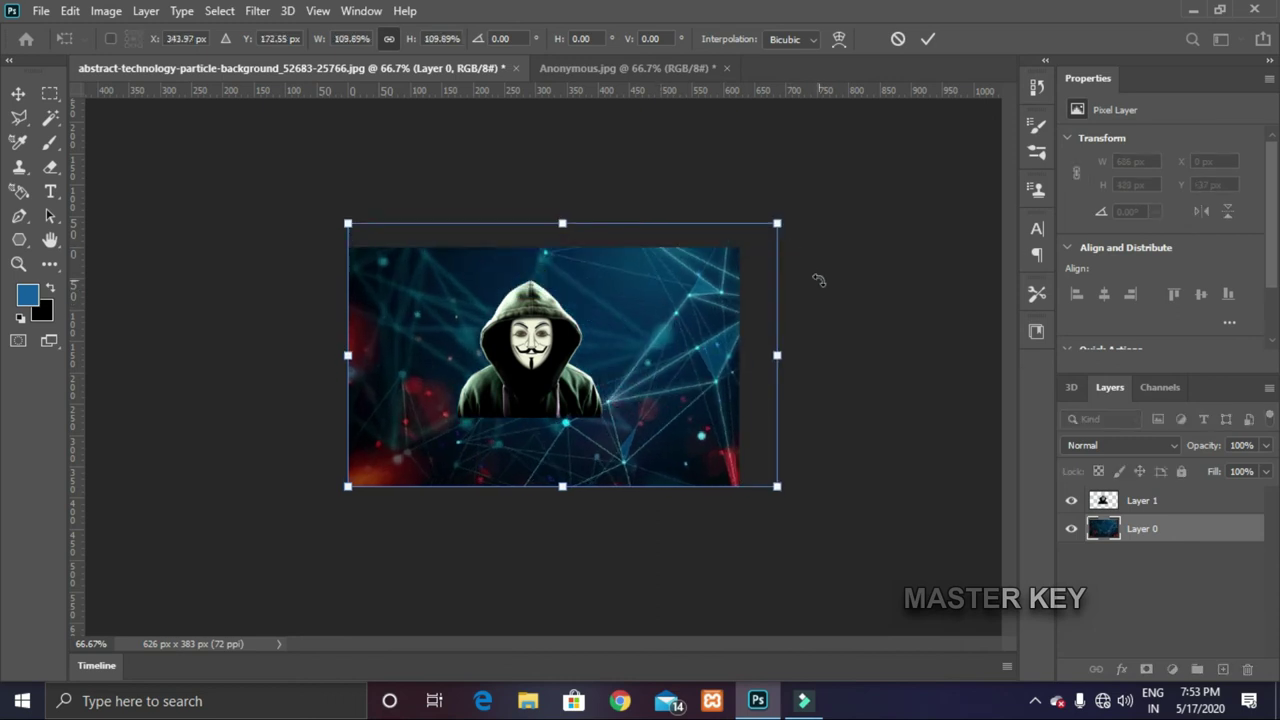
{"action": "key", "text": "Return"}
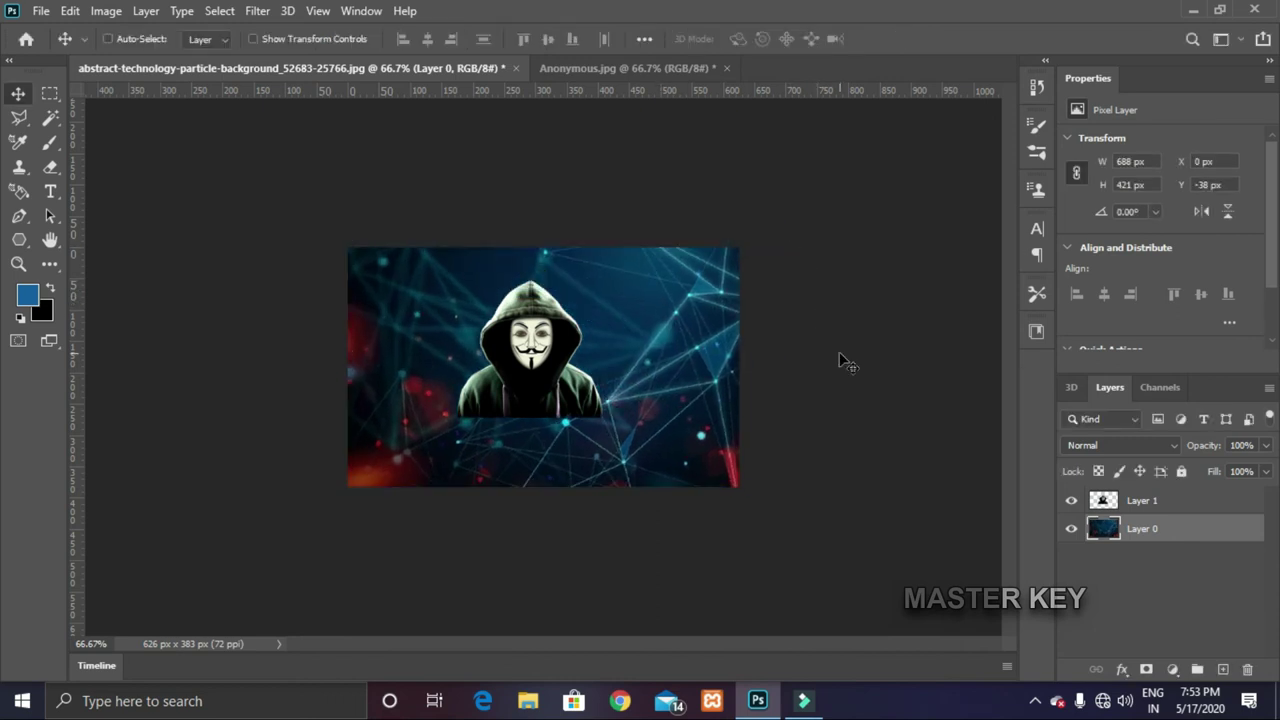
{"action": "key", "text": "ctrl+z"}
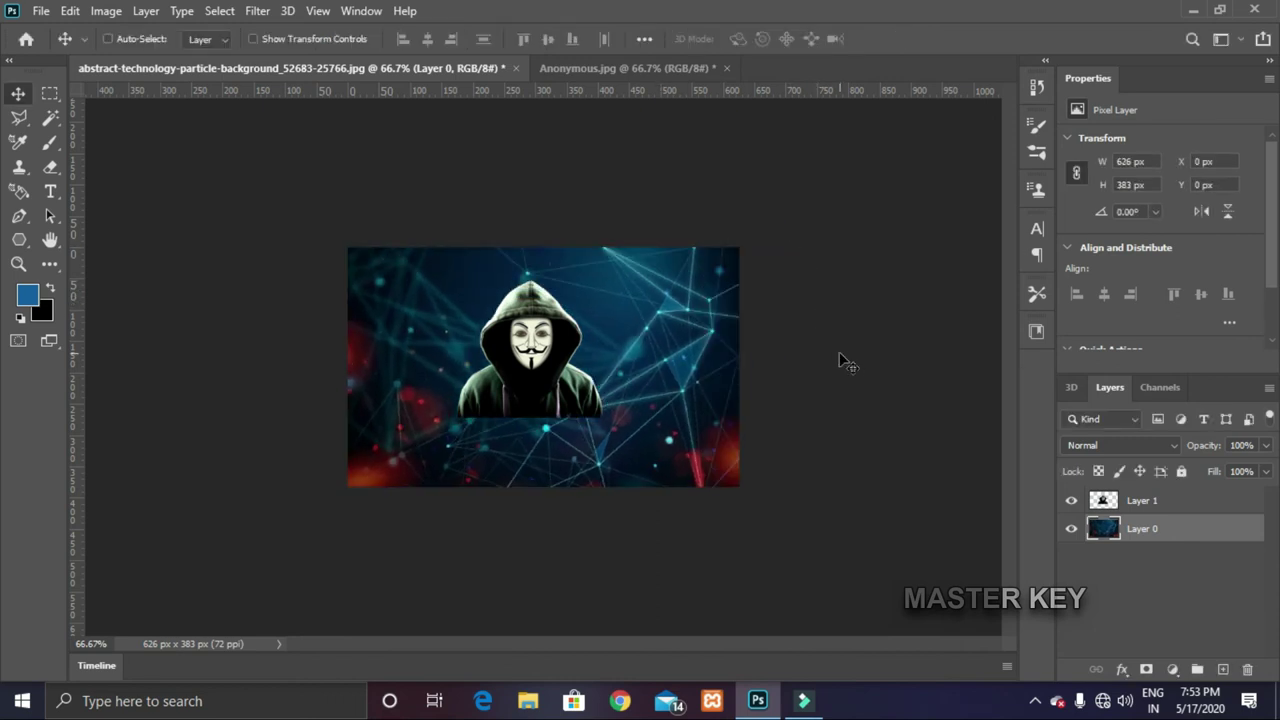
{"action": "key", "text": "ctrl+z"}
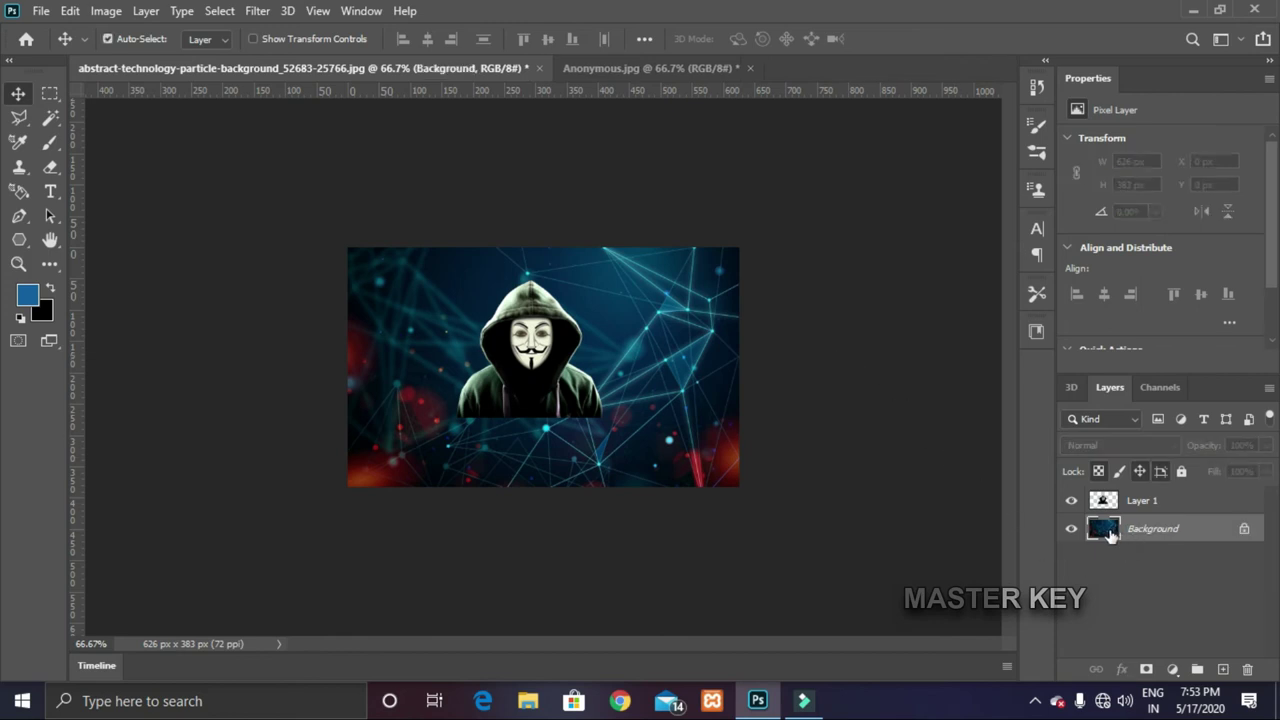
Move the hooded figure in Layer 1 straight down to Y 163 px so it rests on the canvas's lower edge
{"action": "left_click", "coordinate": [1145, 505]}
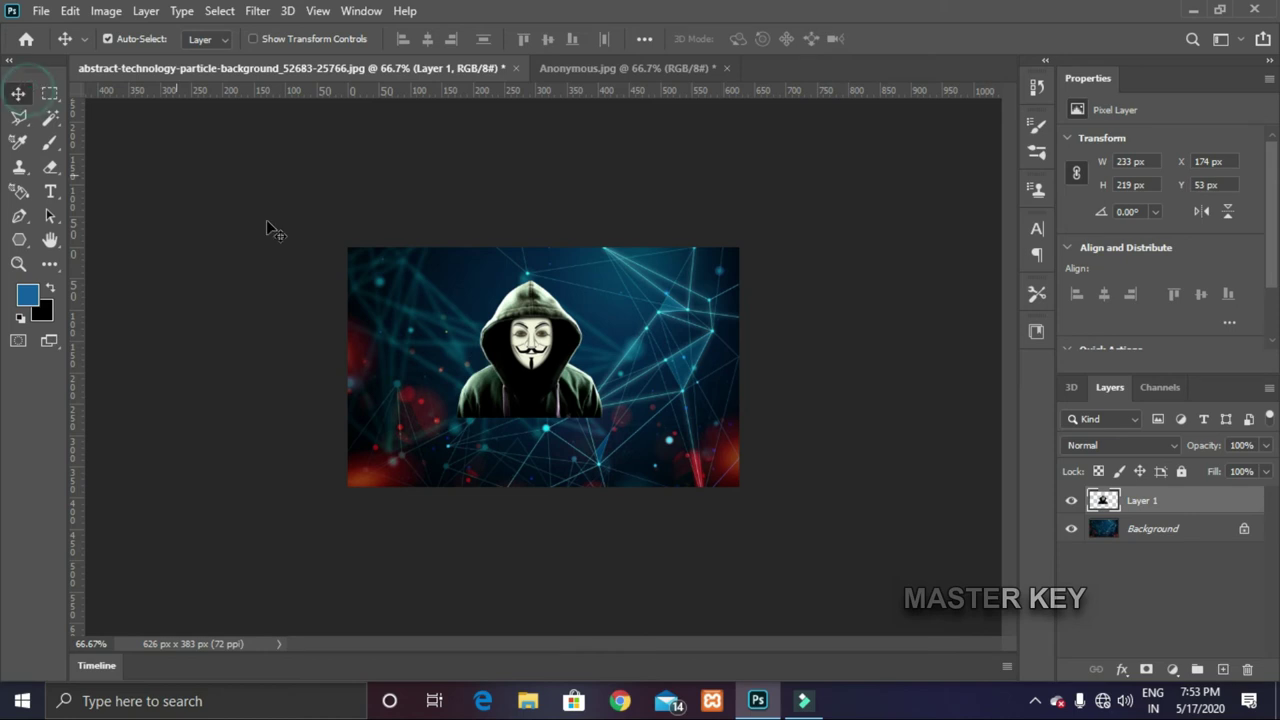
{"action": "left_click_drag", "start_coordinate": [540, 348], "coordinate": [539, 422]}
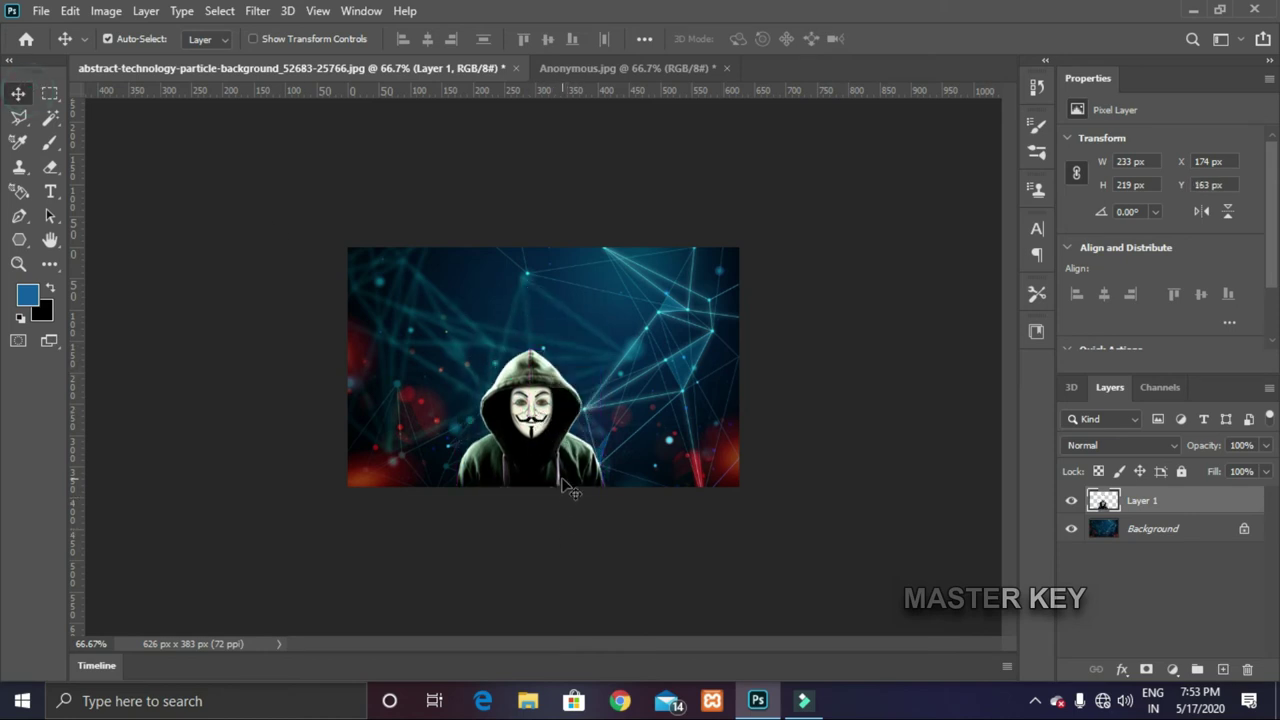
{"action": "key", "text": "ctrl"}
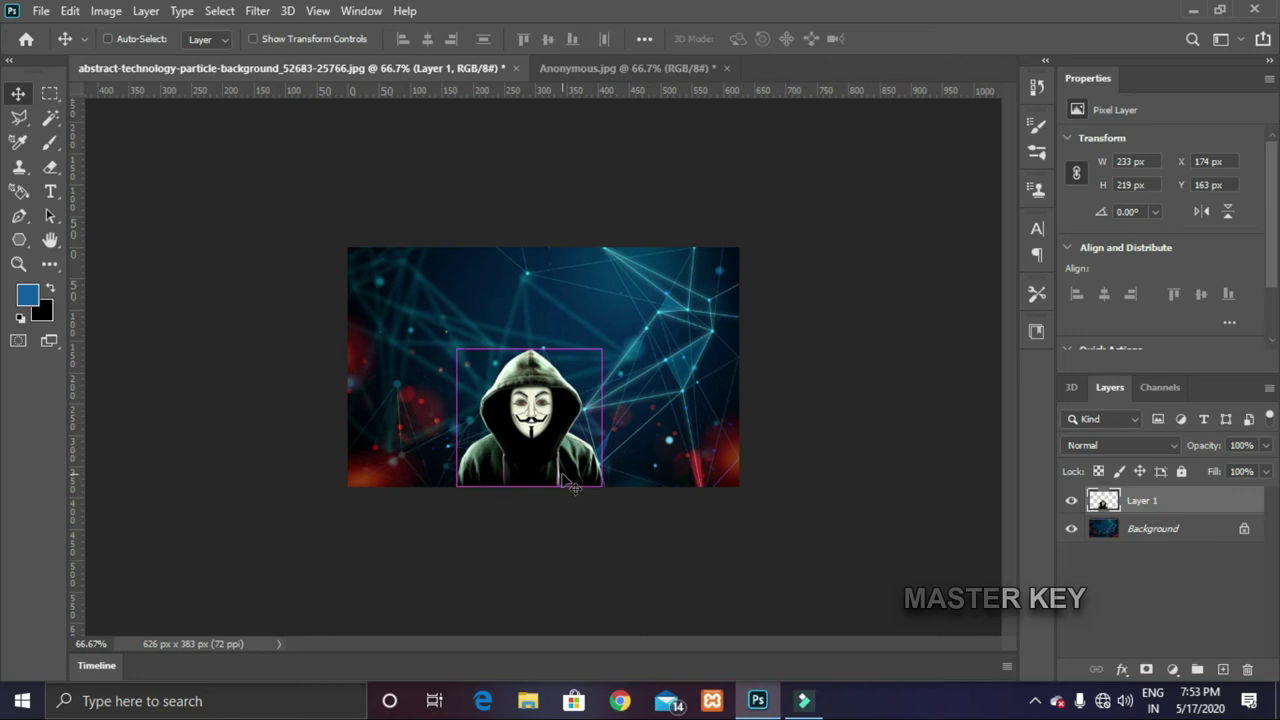
Scale the hooded figure proportionally to about 159% with Free Transform and centre it horizontally along the canvas's lower edge
{"action": "key", "text": "ctrl+t"}
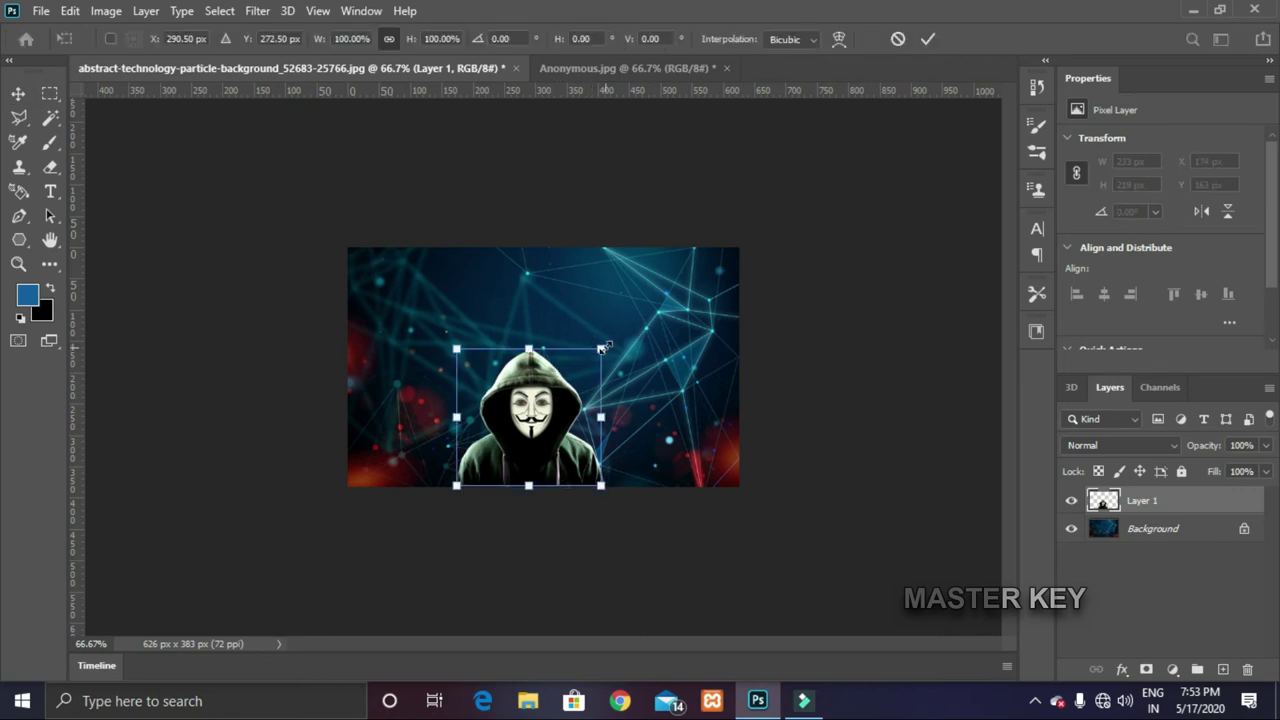
{"action": "left_click_drag", "start_coordinate": [601, 349], "coordinate": [685, 256]}
{"action": "left_click_drag", "start_coordinate": [606, 414], "coordinate": [567, 420]}
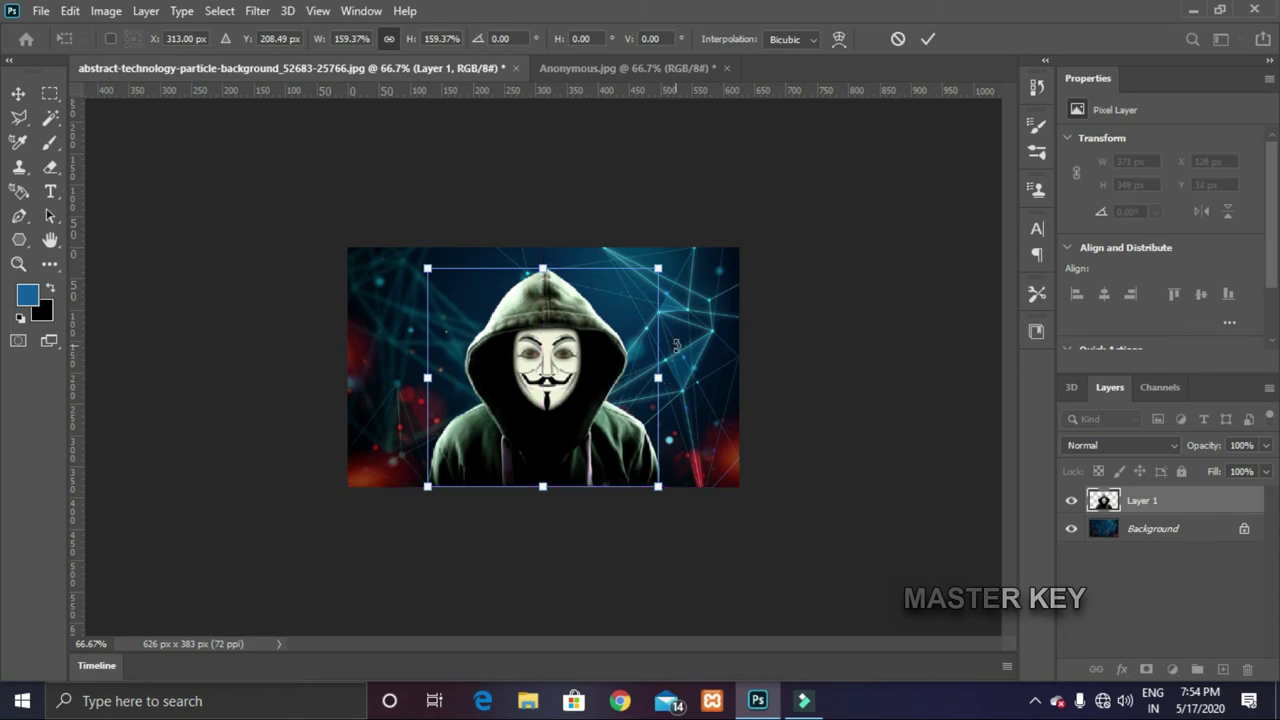
{"action": "key", "text": "Return"}
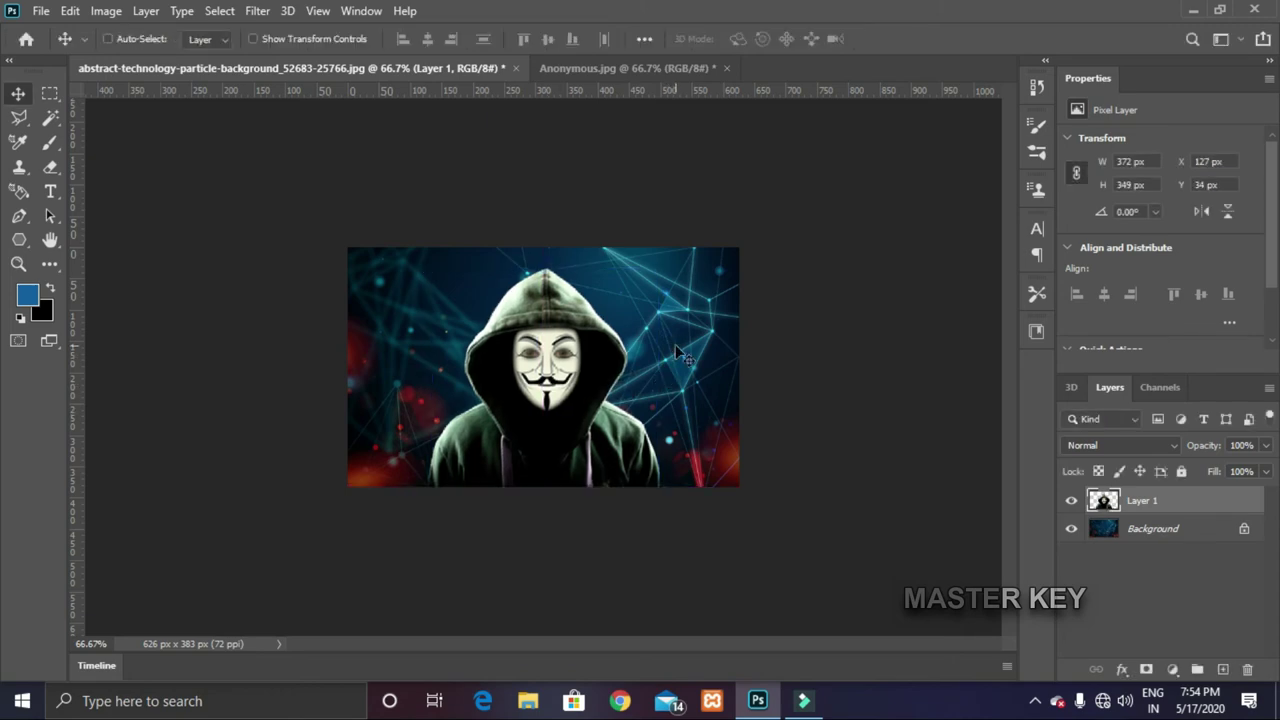
Examine the enlarged hooded figure against the background at 200% and 100% zoom, and deselect the layer
{"action": "key", "text": "ctrl+plus"}
{"action": "key", "text": "ctrl+plus"}
{"action": "key", "text": "ctrl+minus"}
{"action": "key", "text": "ctrl+minus"}
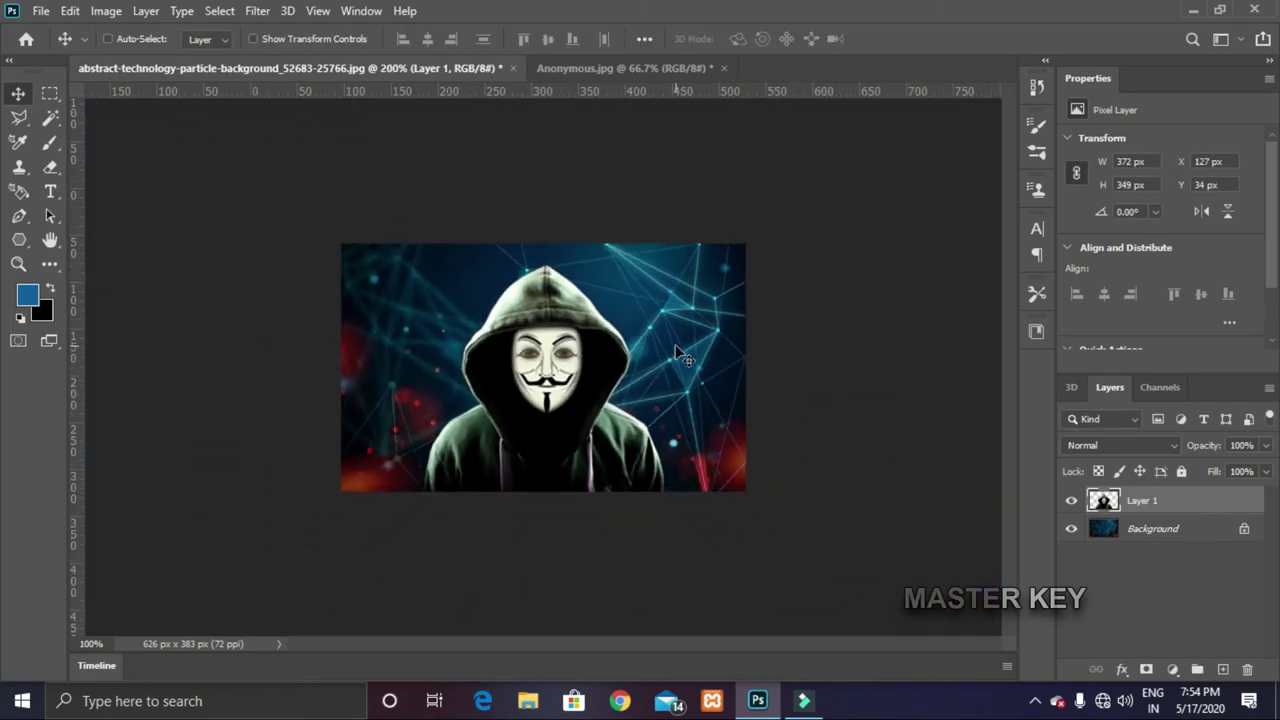
{"action": "key", "text": "ctrl+plus"}
{"action": "key", "text": "ctrl+plus"}
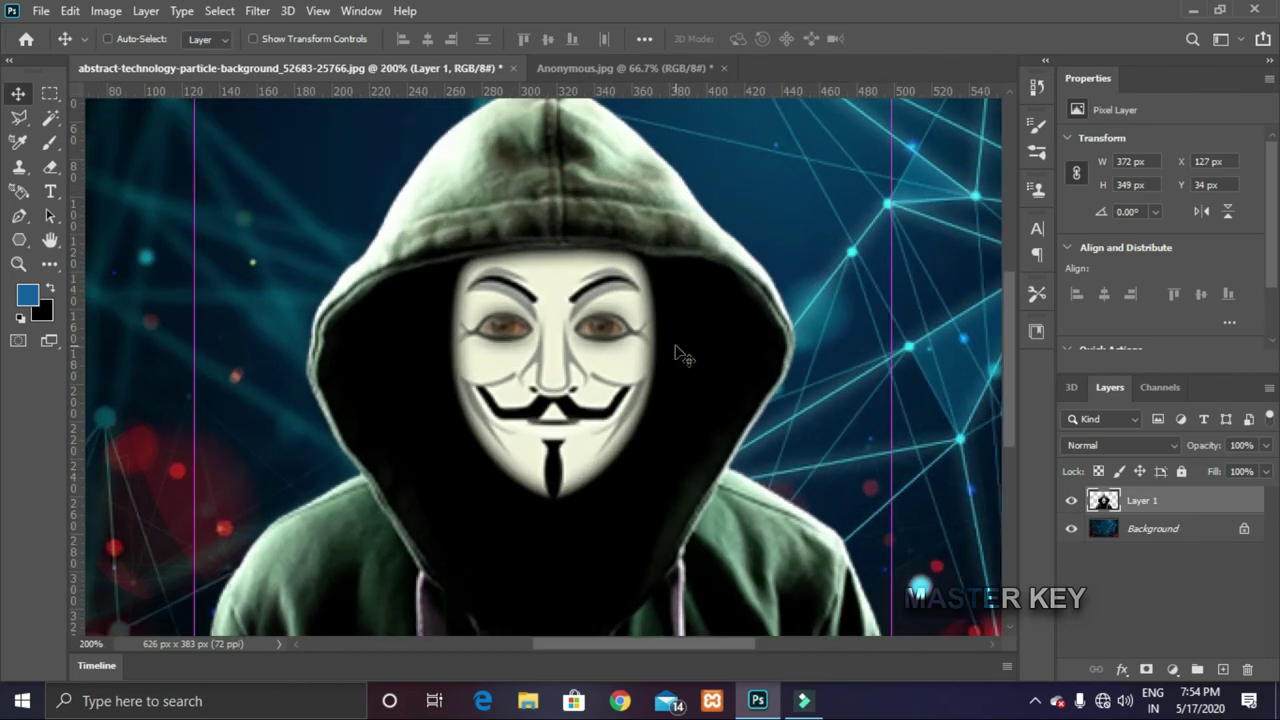
{"action": "key", "text": "ctrl+minus"}
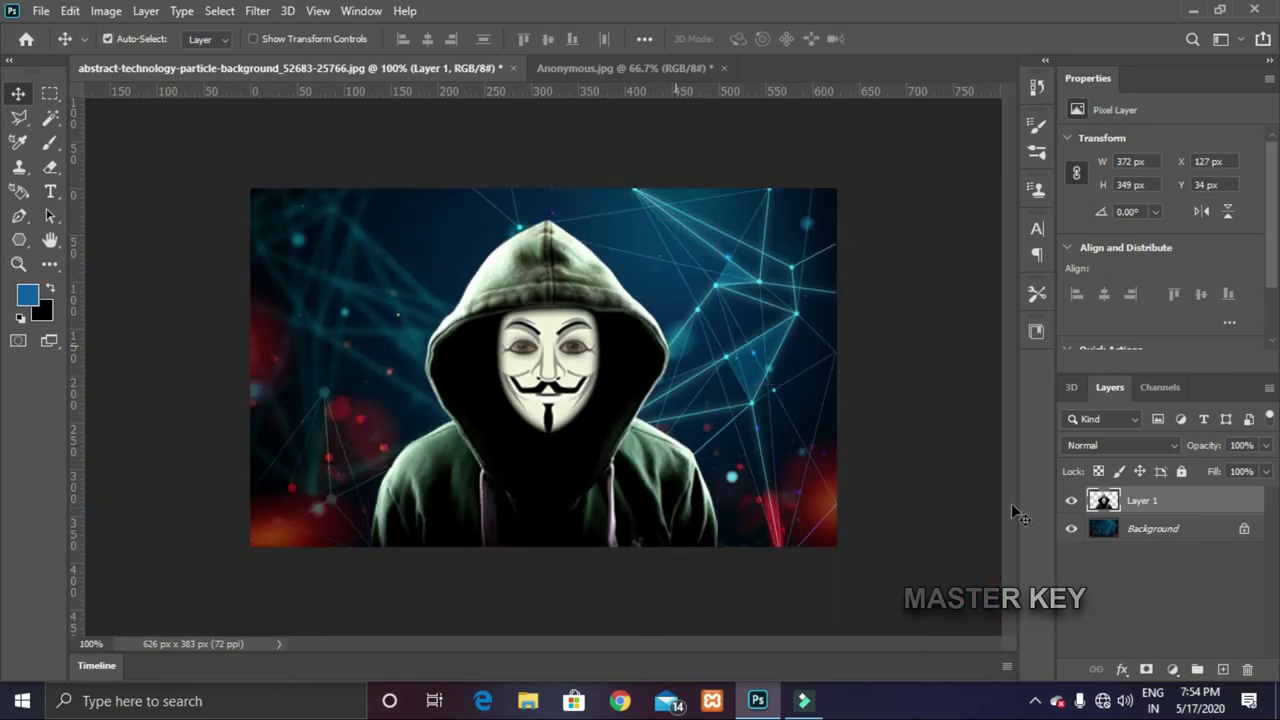
{"action": "left_click", "coordinate": [913, 436]}
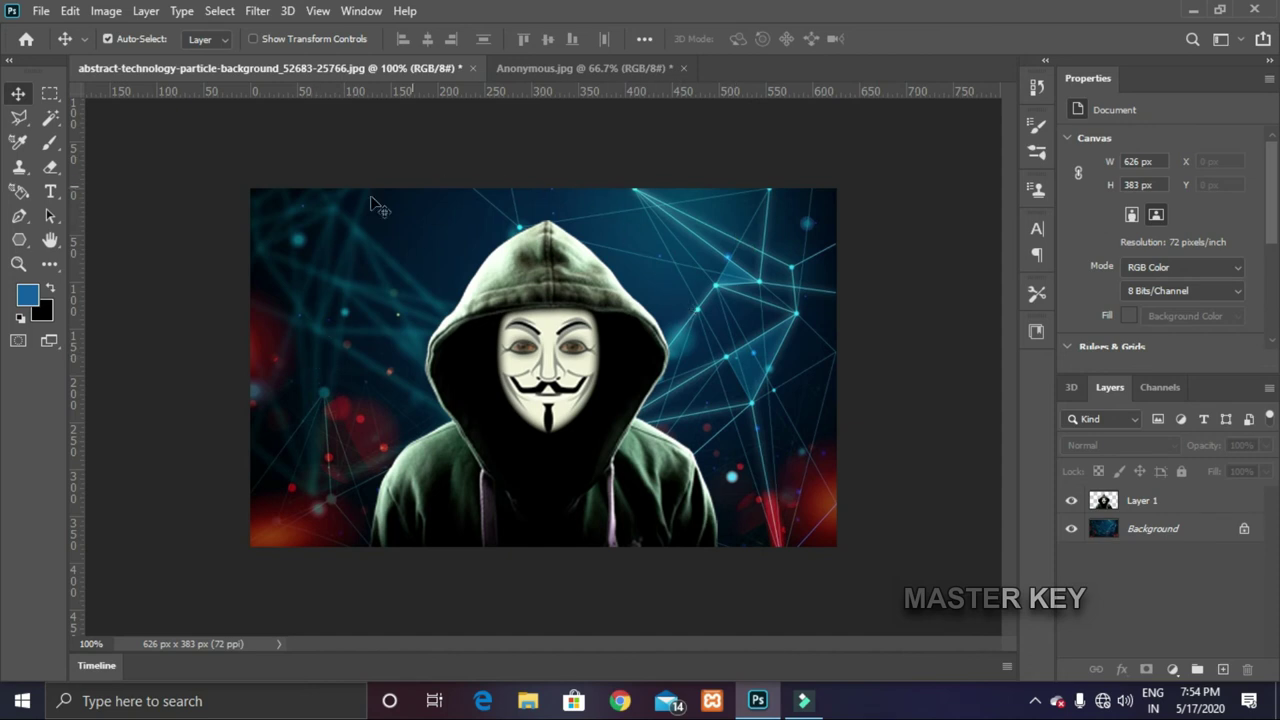
Unlock the Background layer into a normal layer and hide Layer 1 so only the particle background is shown
{"action": "left_click", "coordinate": [1244, 531]}
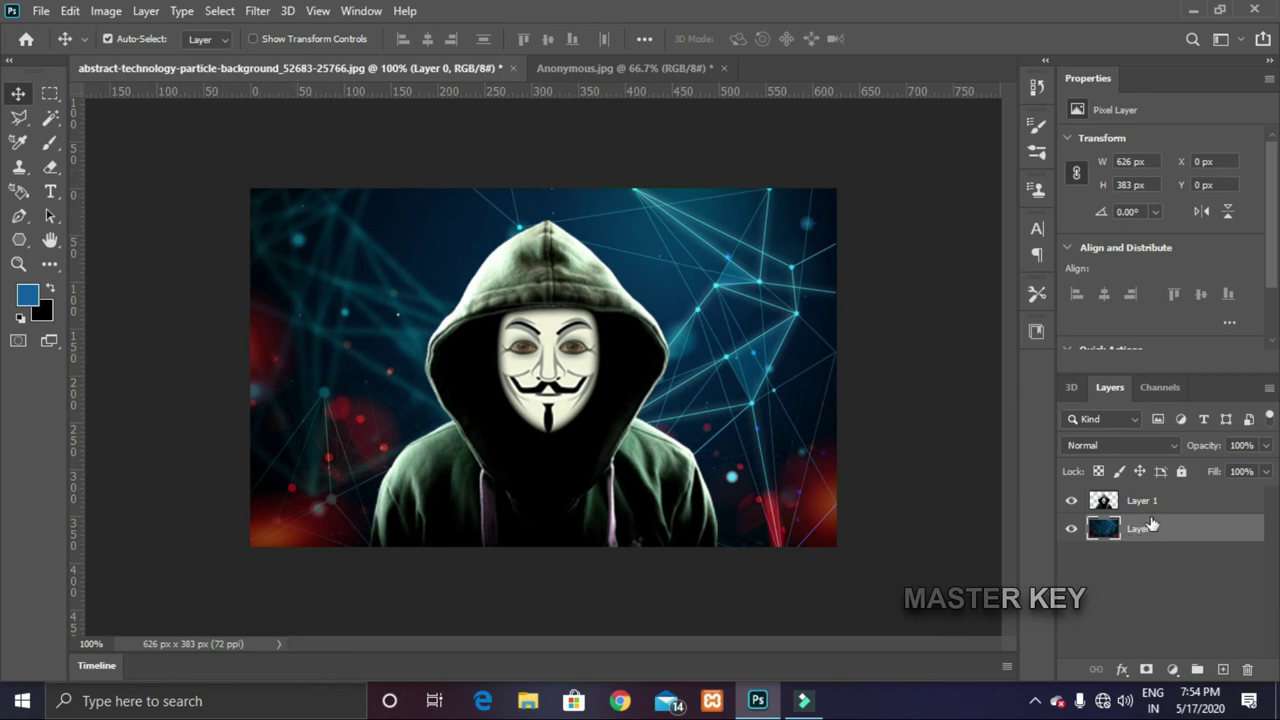
{"action": "left_click", "coordinate": [1070, 502]}
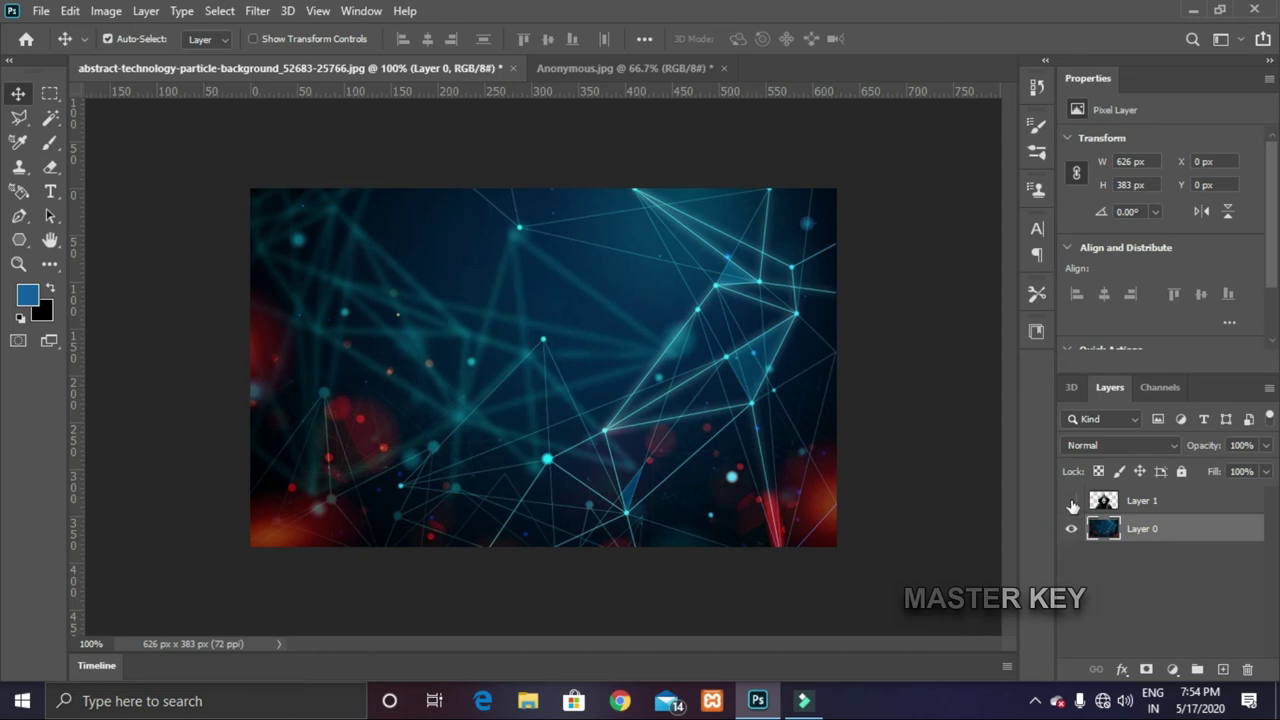
{"action": "left_click", "coordinate": [1071, 501]}
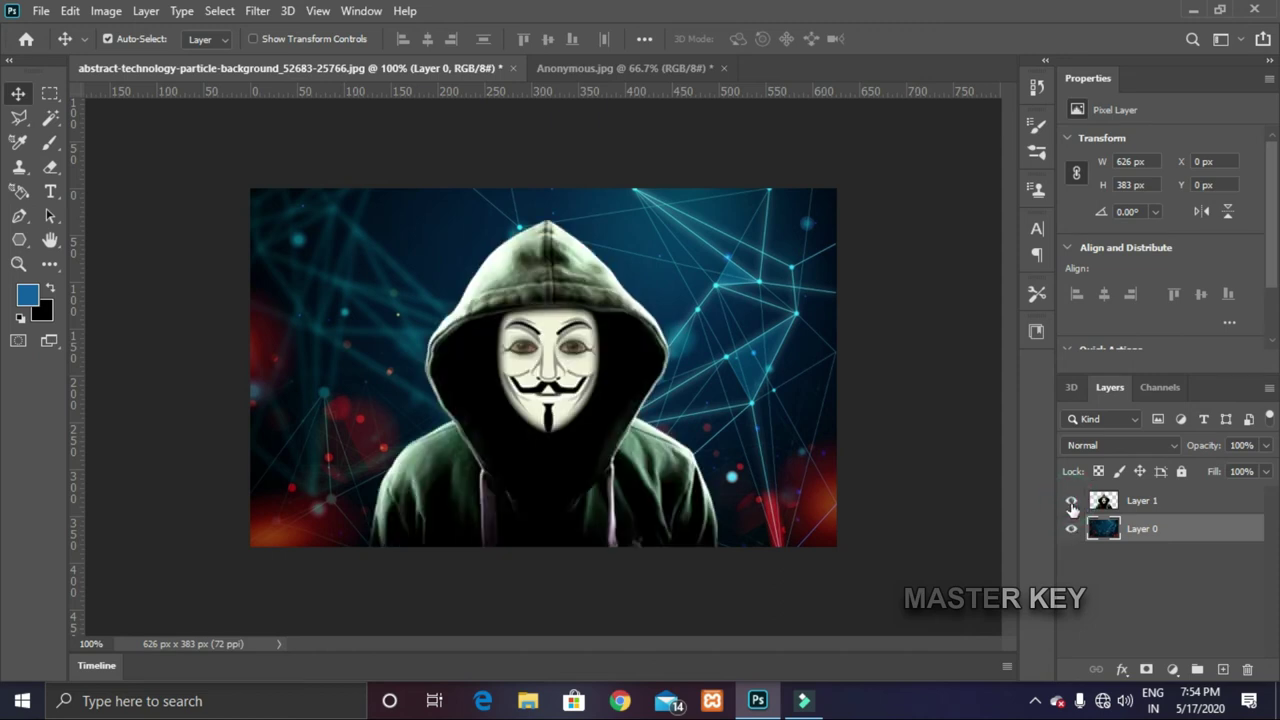
{"action": "left_click", "coordinate": [1071, 503]}
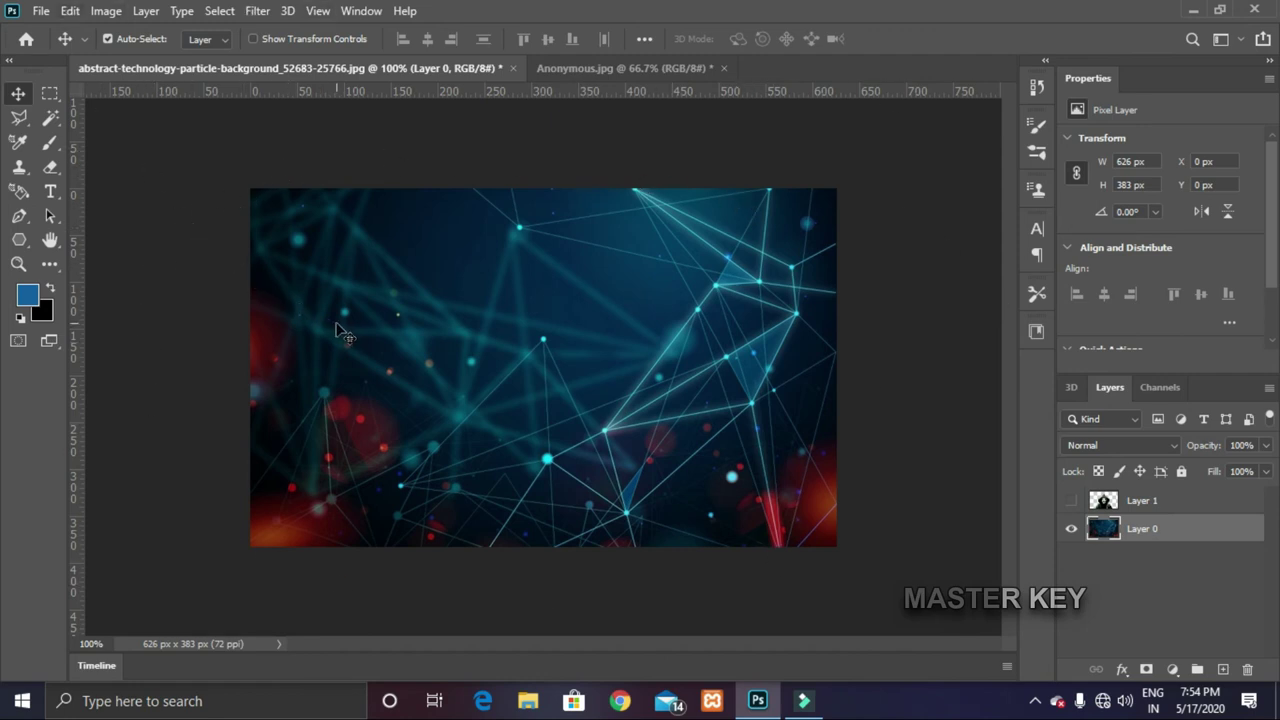
Try a rectangular marquee around the whole canvas, deselect it, and select all of Layer 0 instead
{"action": "left_click", "coordinate": [48, 92]}
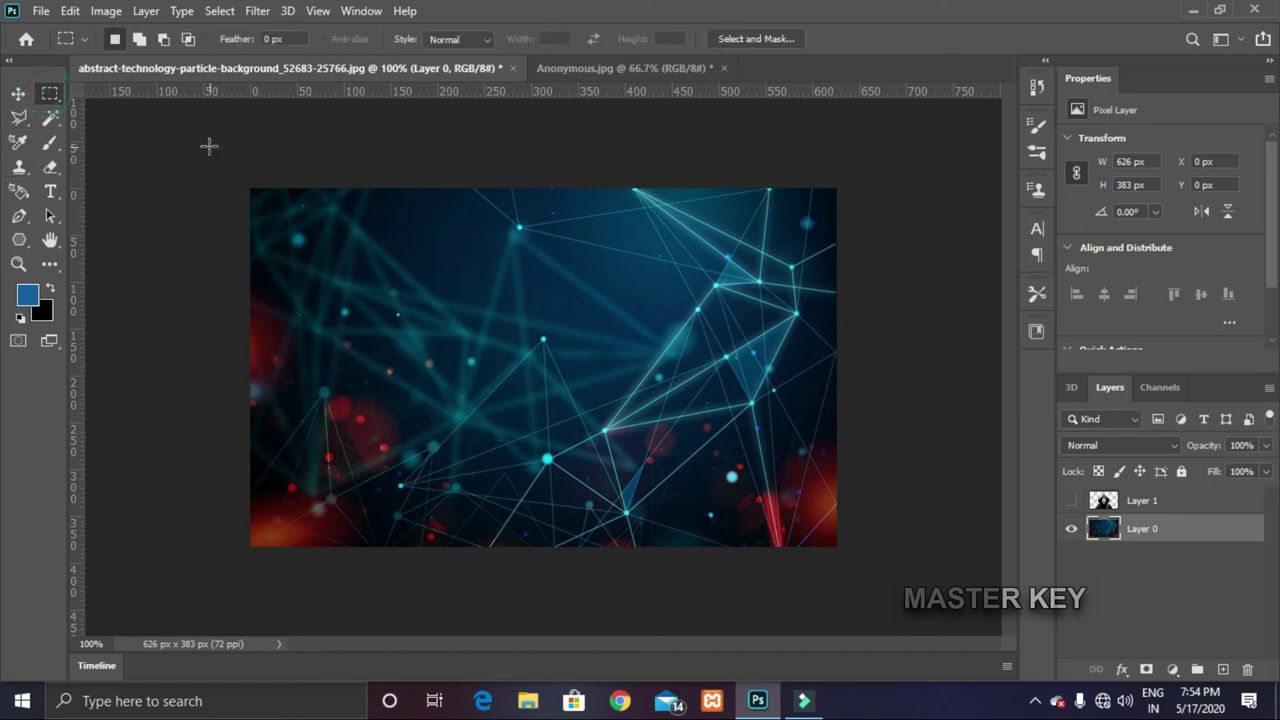
{"action": "left_click_drag", "start_coordinate": [206, 142], "coordinate": [899, 632]}
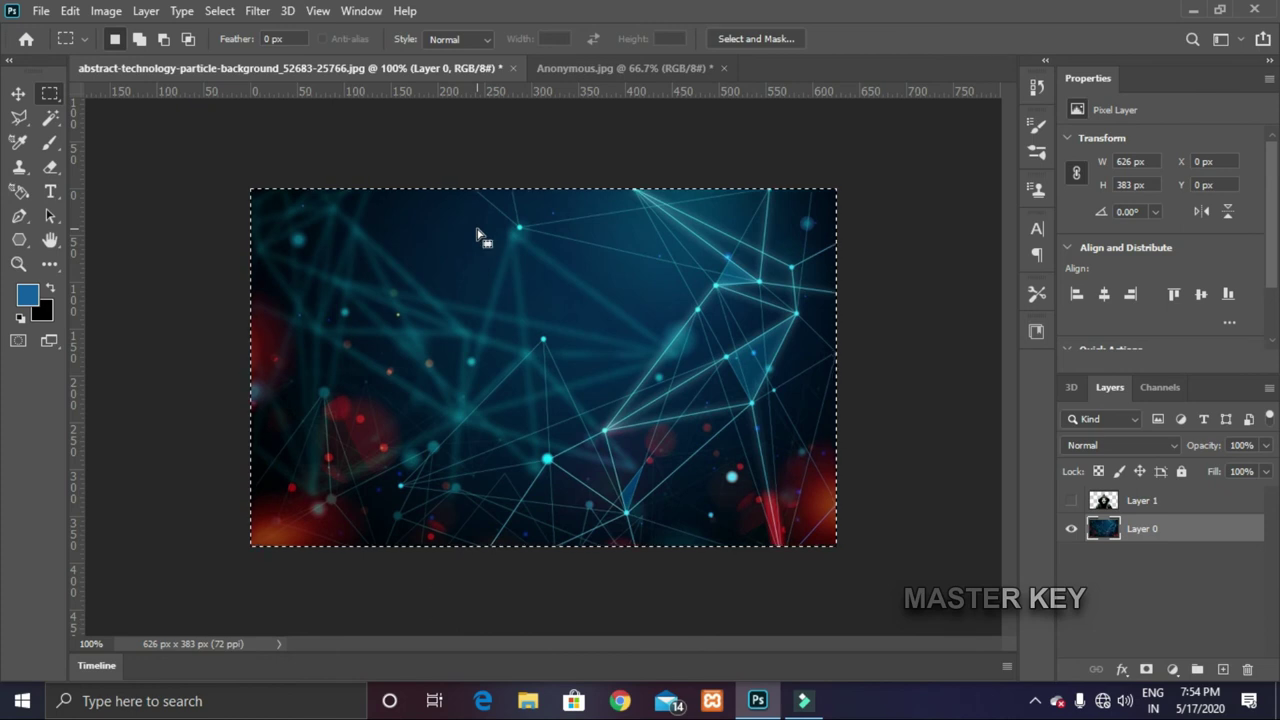
{"action": "left_click", "coordinate": [430, 225]}
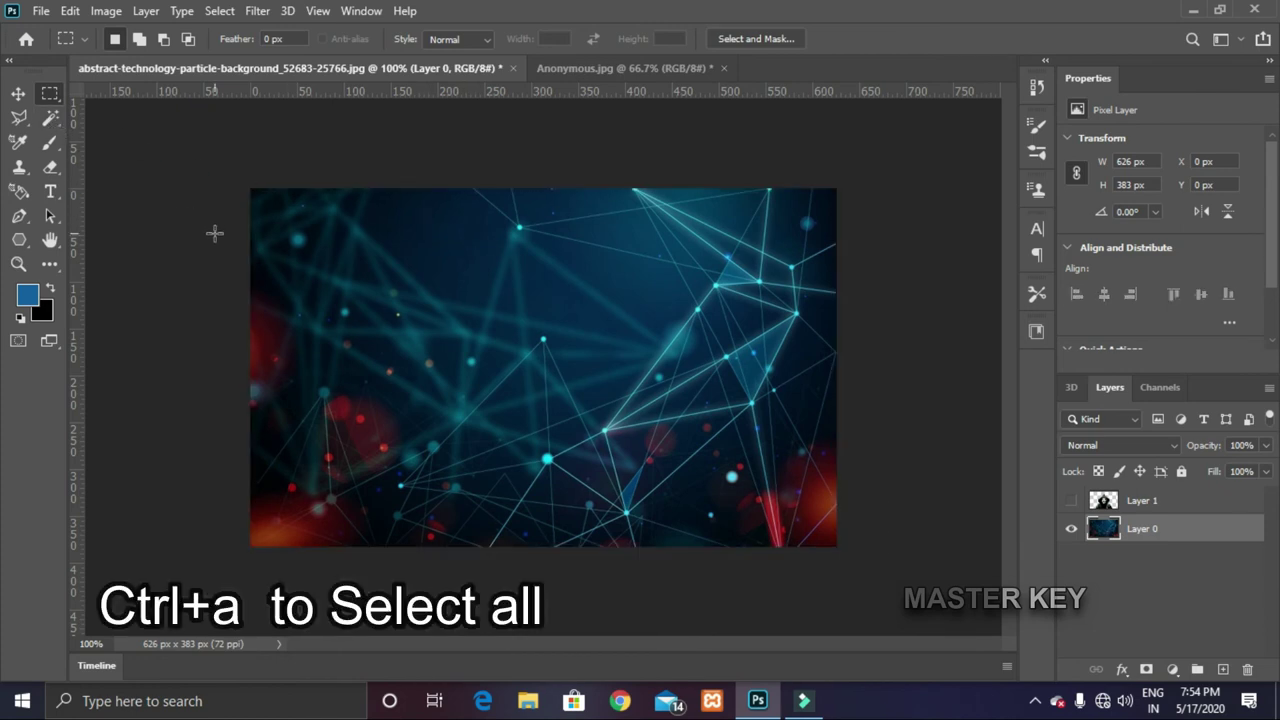
{"action": "key", "text": "ctrl+a"}
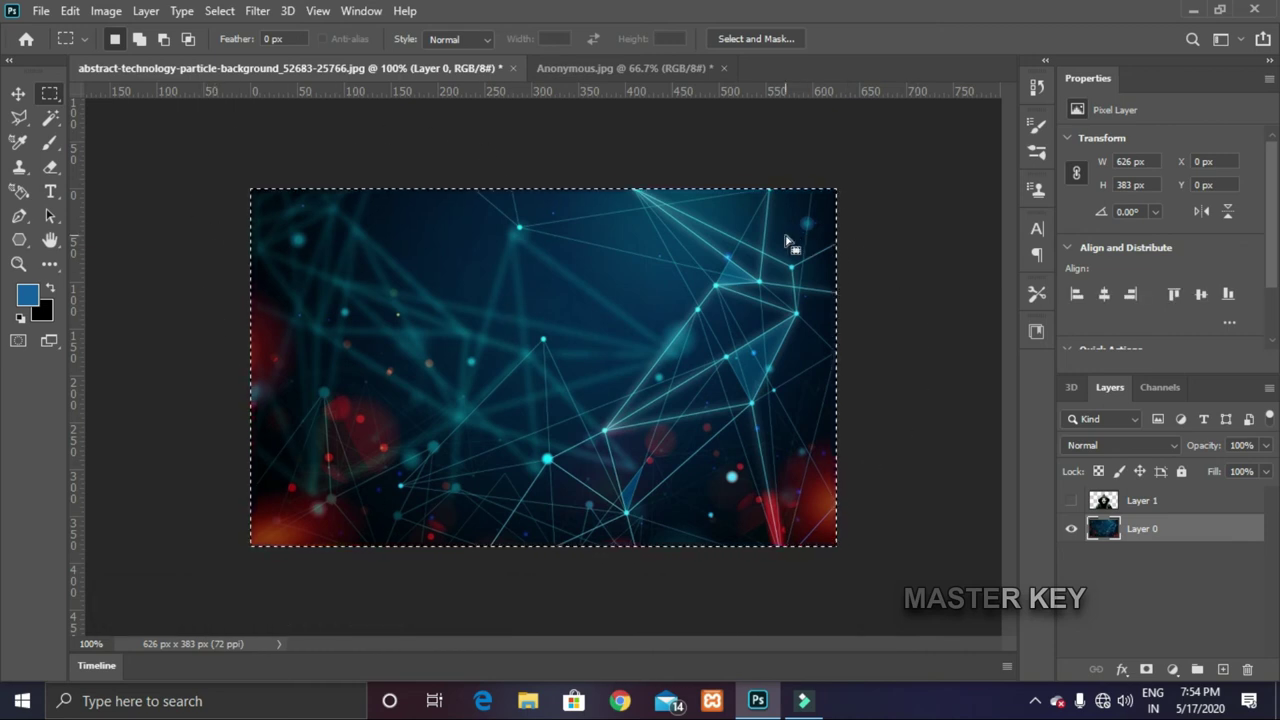
Apply a Box Blur with a radius of 14 pixels to the selected particle background in Layer 0
{"action": "left_click", "coordinate": [259, 11]}
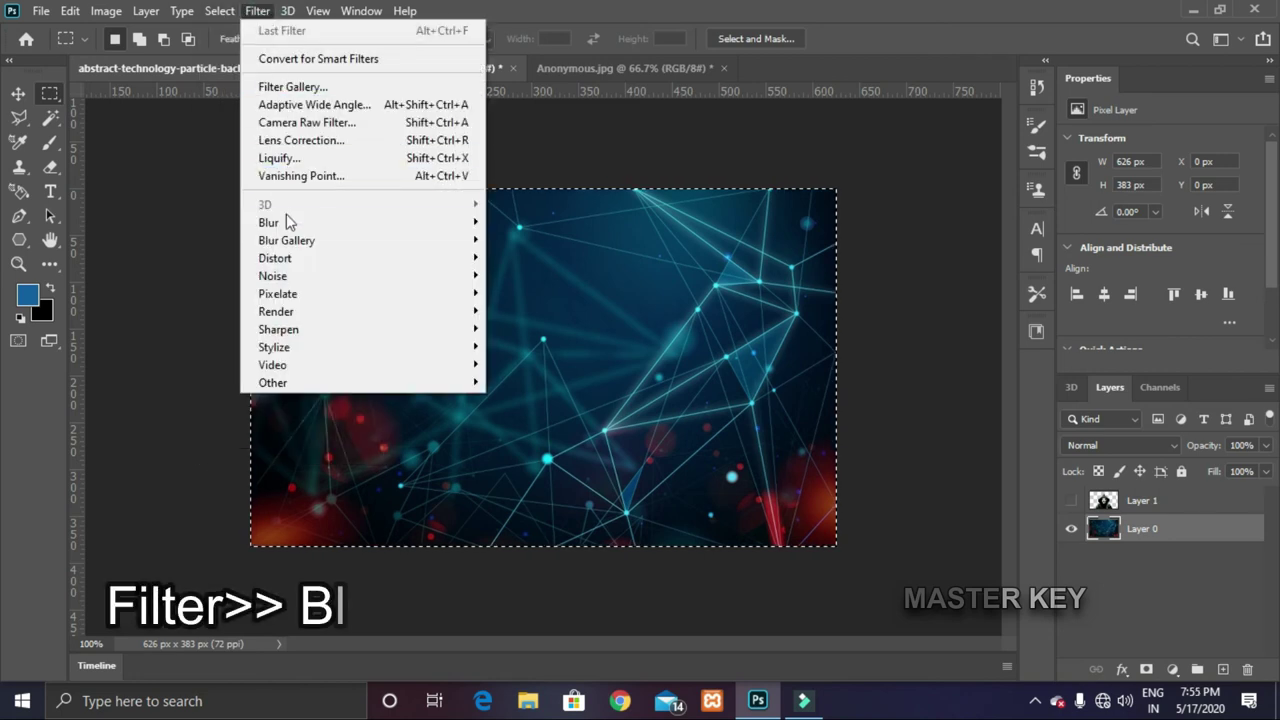
{"action": "mouse_move", "coordinate": [290, 223]}
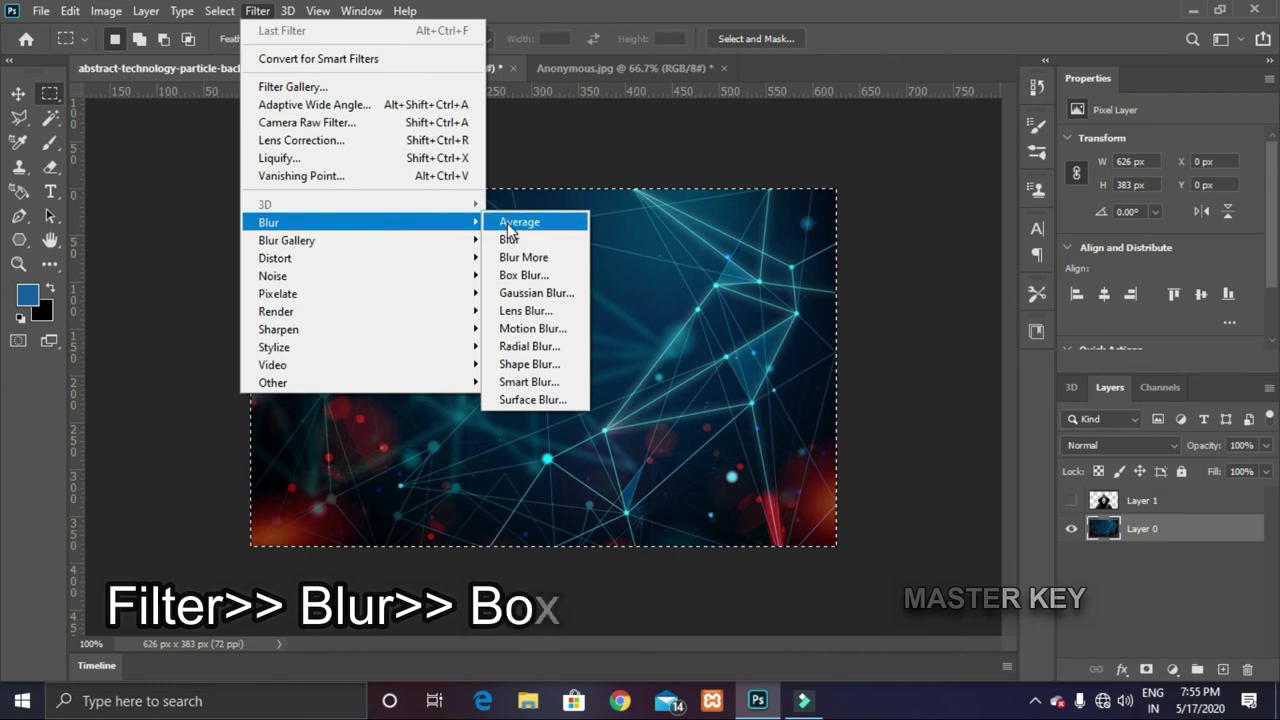
{"action": "left_click", "coordinate": [524, 276]}
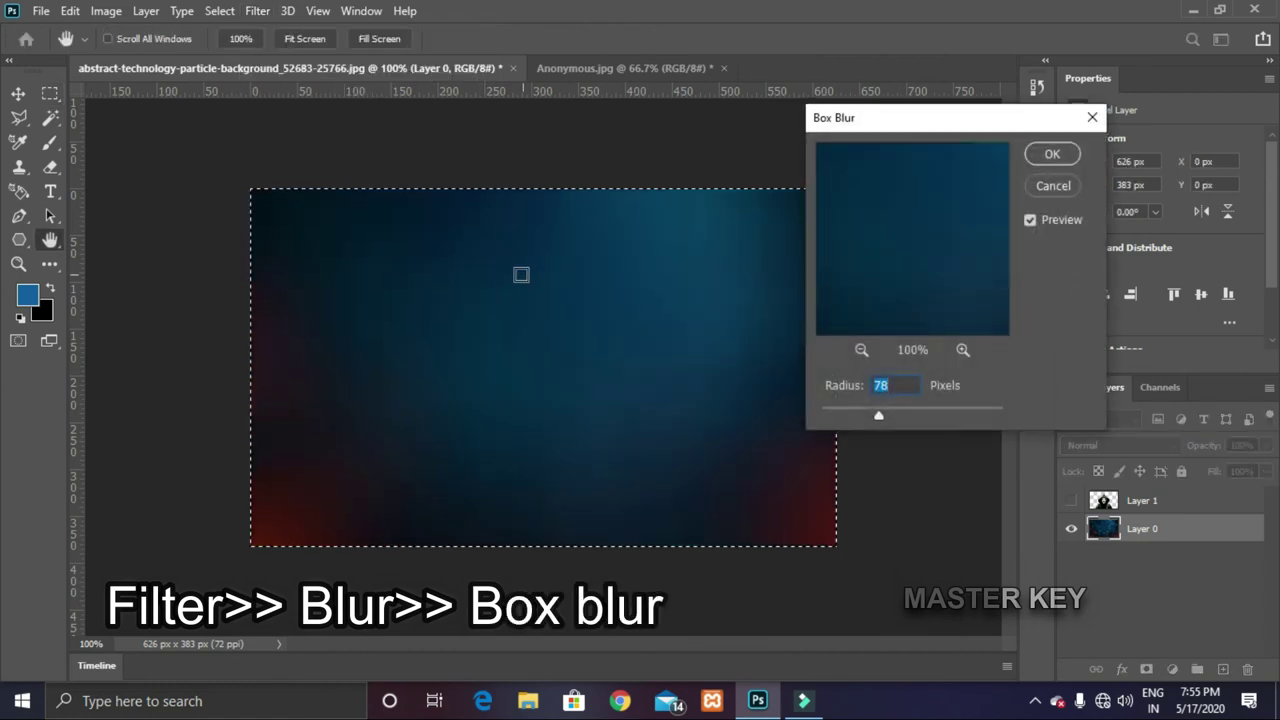
{"action": "left_click_drag", "start_coordinate": [914, 120], "coordinate": [1046, 103]}
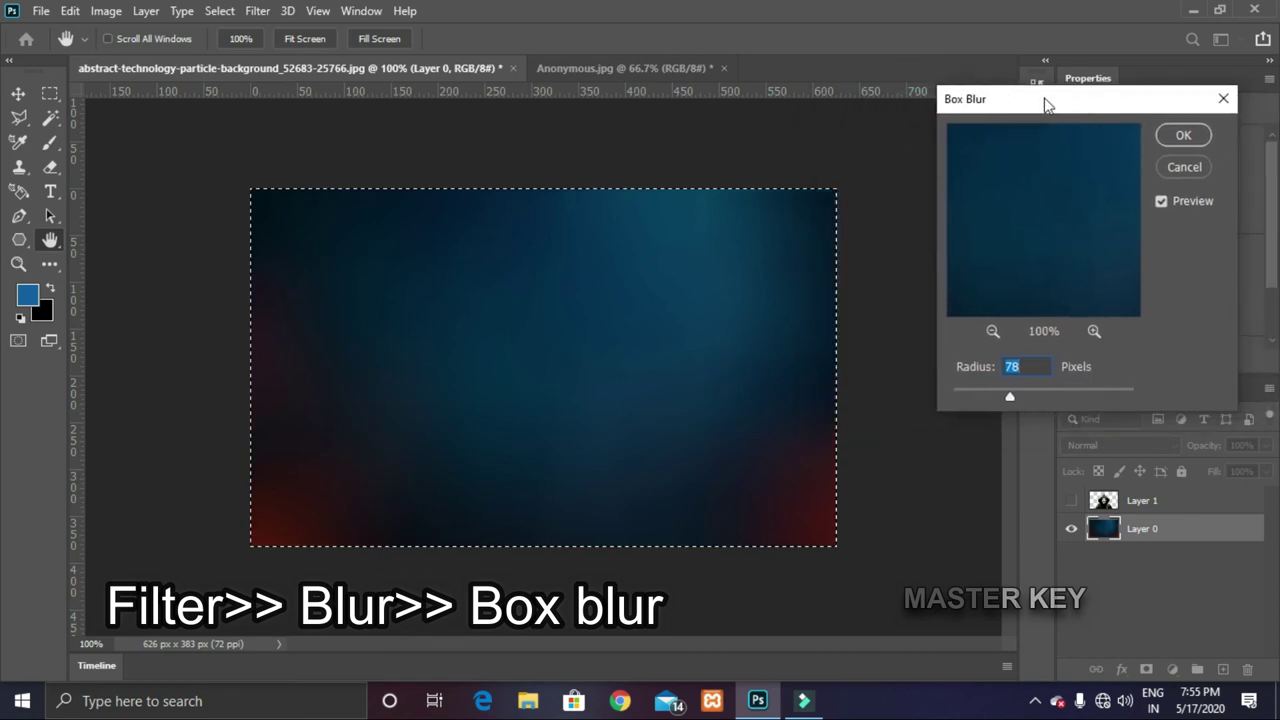
{"action": "left_click", "coordinate": [1003, 397]}
{"action": "left_click_drag", "start_coordinate": [996, 398], "coordinate": [960, 400]}
{"action": "left_click", "coordinate": [1159, 201]}
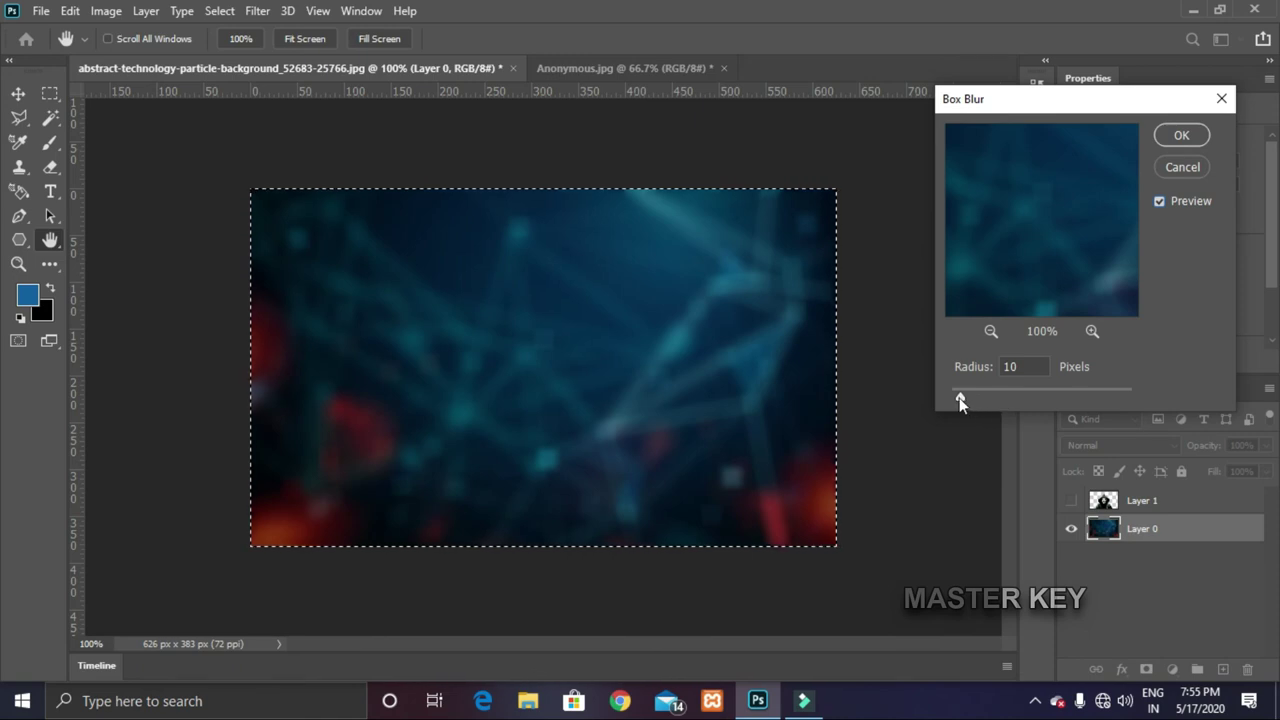
{"action": "left_click_drag", "start_coordinate": [972, 397], "coordinate": [964, 397]}
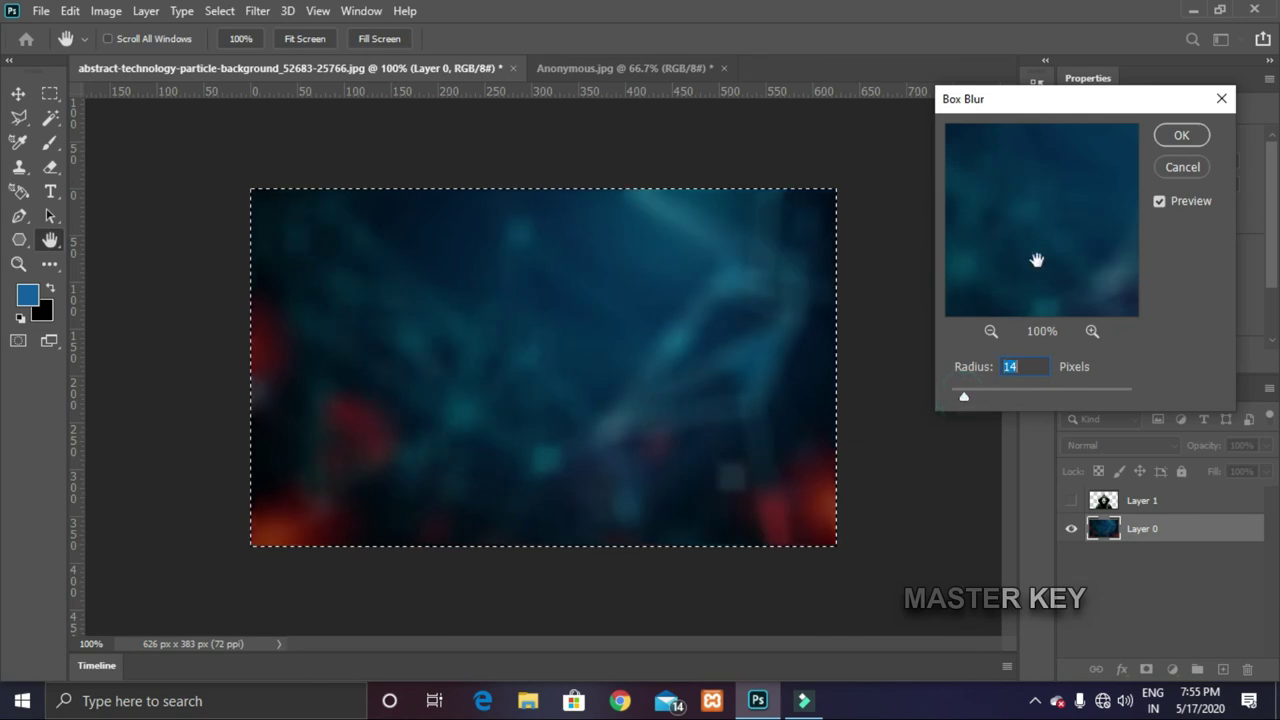
{"action": "left_click", "coordinate": [1183, 141]}
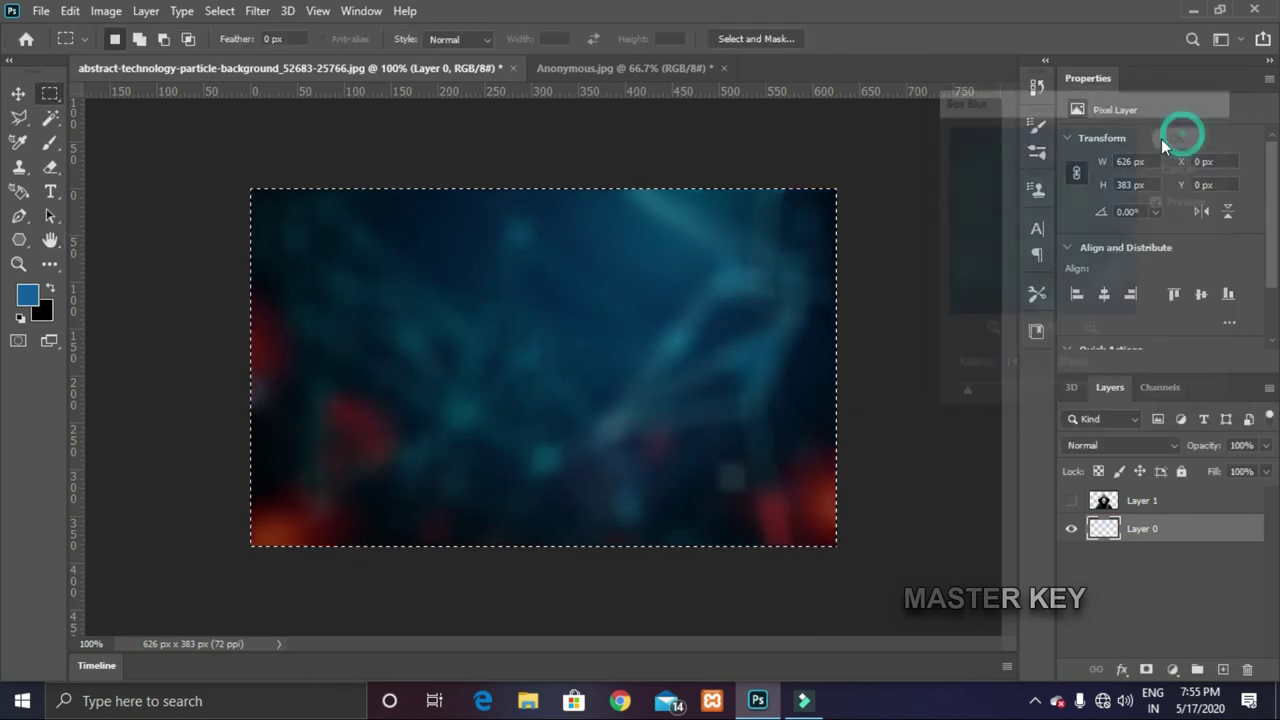
Show Layer 1 again and apply a second Box Blur with a radius of 2 pixels to Layer 0
{"action": "left_click", "coordinate": [1071, 501]}
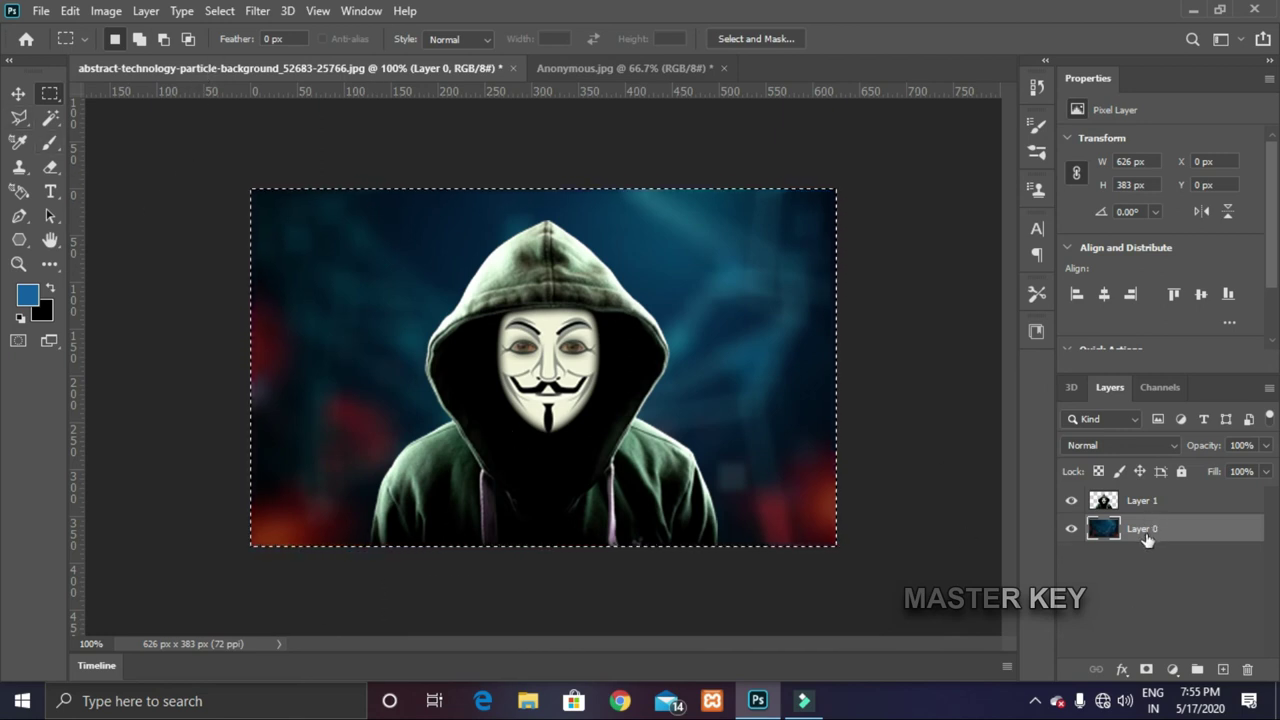
{"action": "left_click", "coordinate": [256, 12]}
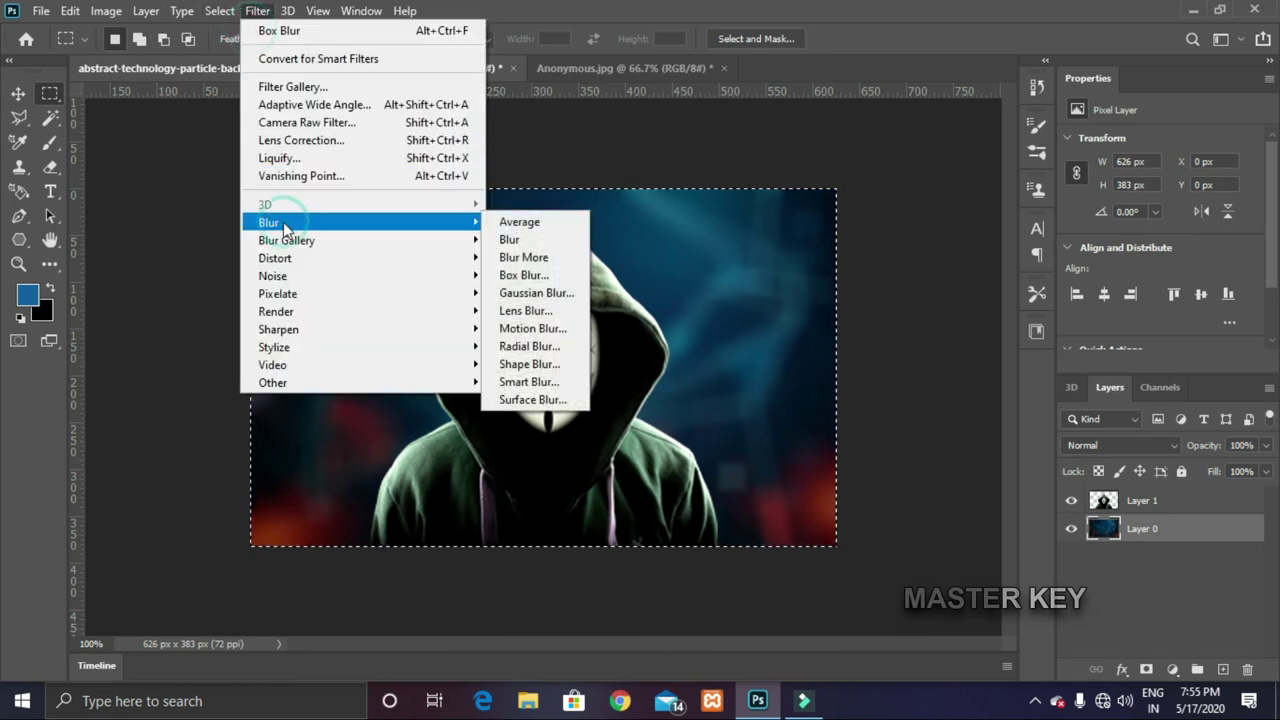
{"action": "left_click", "coordinate": [507, 276]}
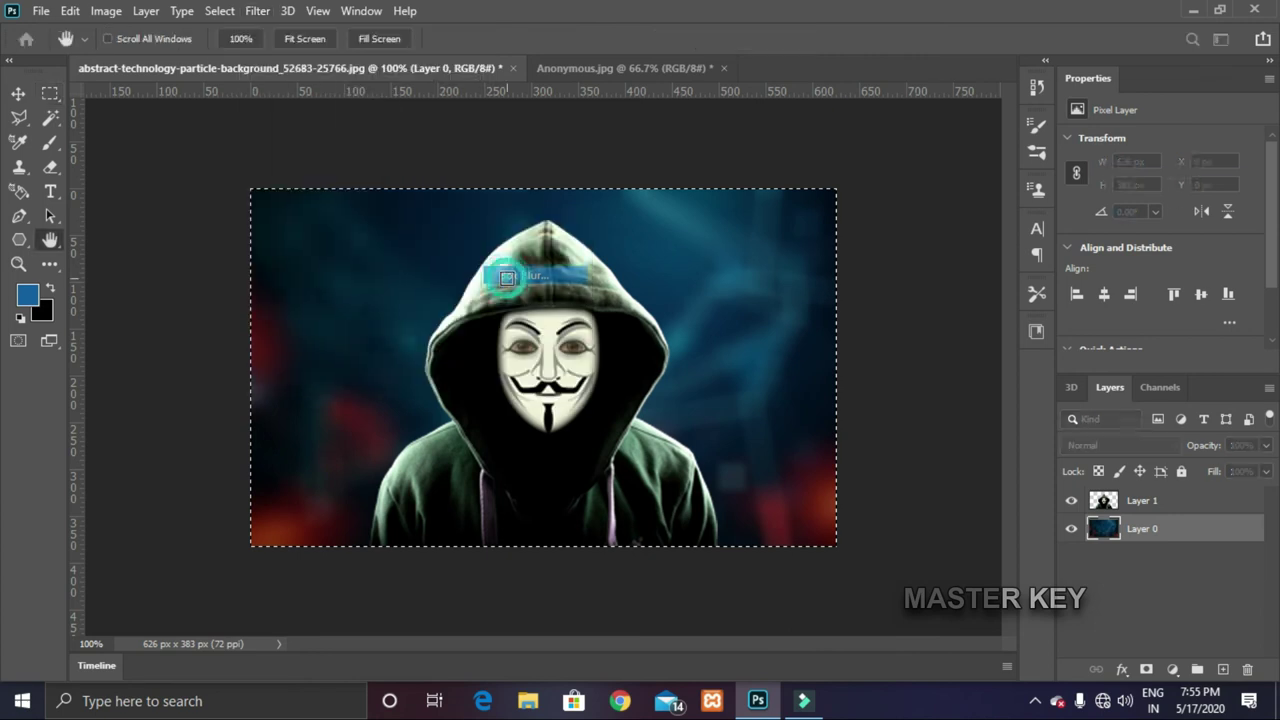
{"action": "left_click_drag", "start_coordinate": [965, 397], "coordinate": [952, 397]}
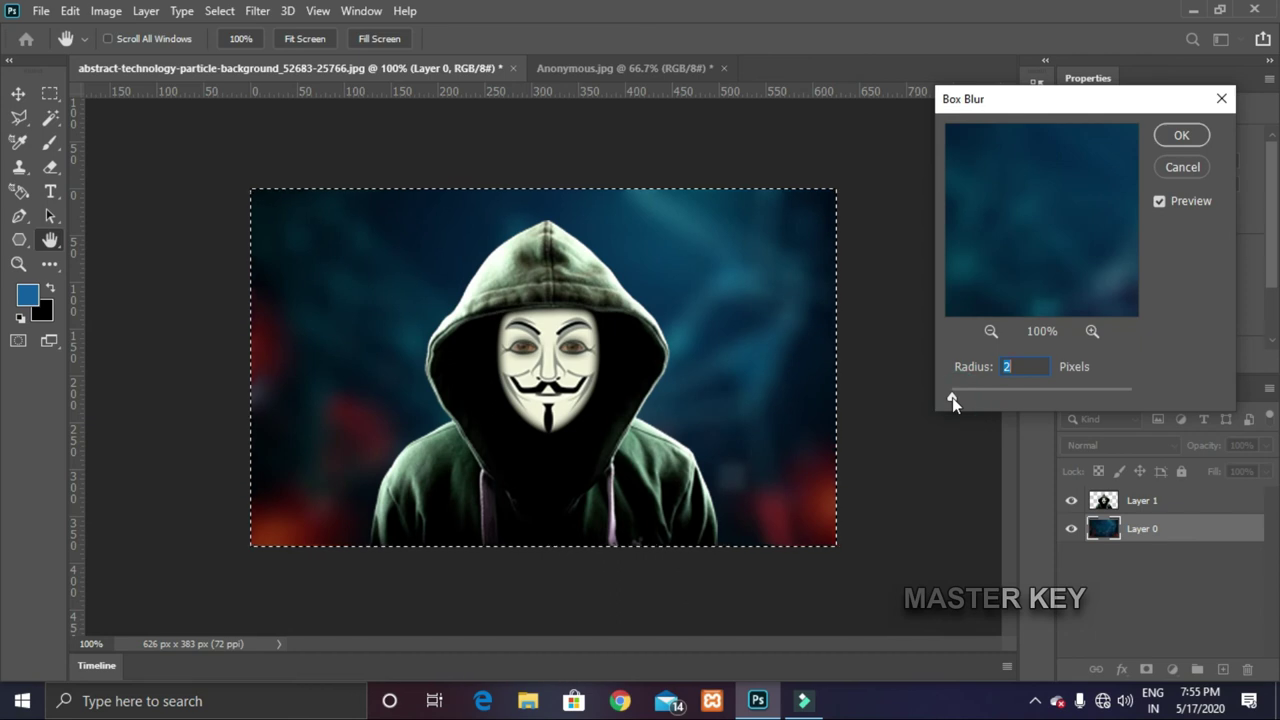
{"action": "left_click", "coordinate": [1175, 141]}
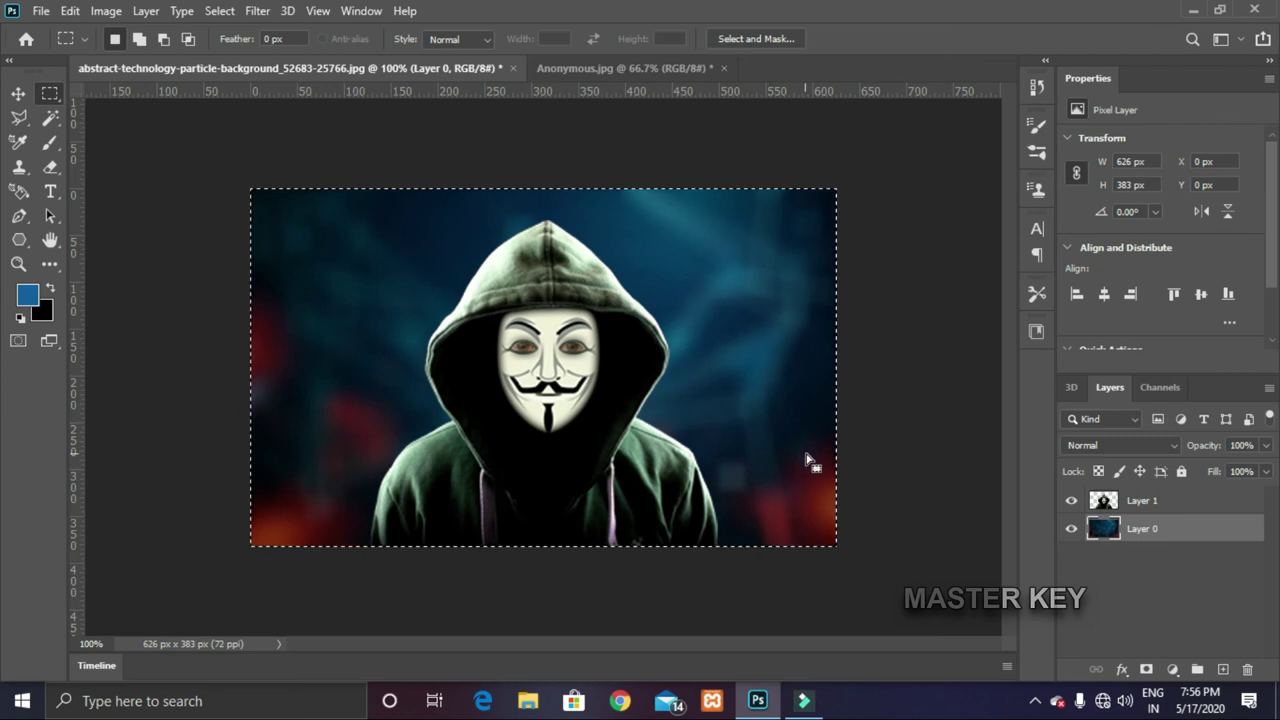
Deselect the canvas and merge Layer 1 with Layer 0 into a single layer
{"action": "key", "text": "ctrl+d"}
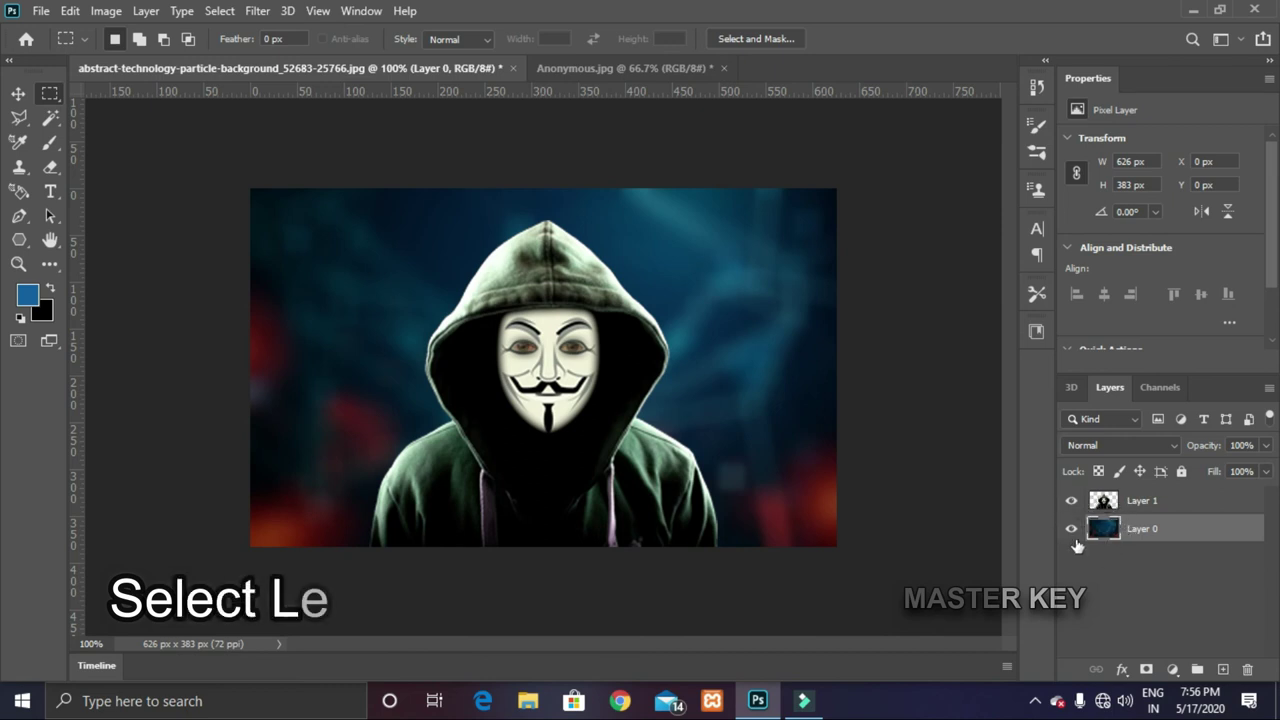
{"action": "left_click", "coordinate": [1128, 502], "text": "shift"}
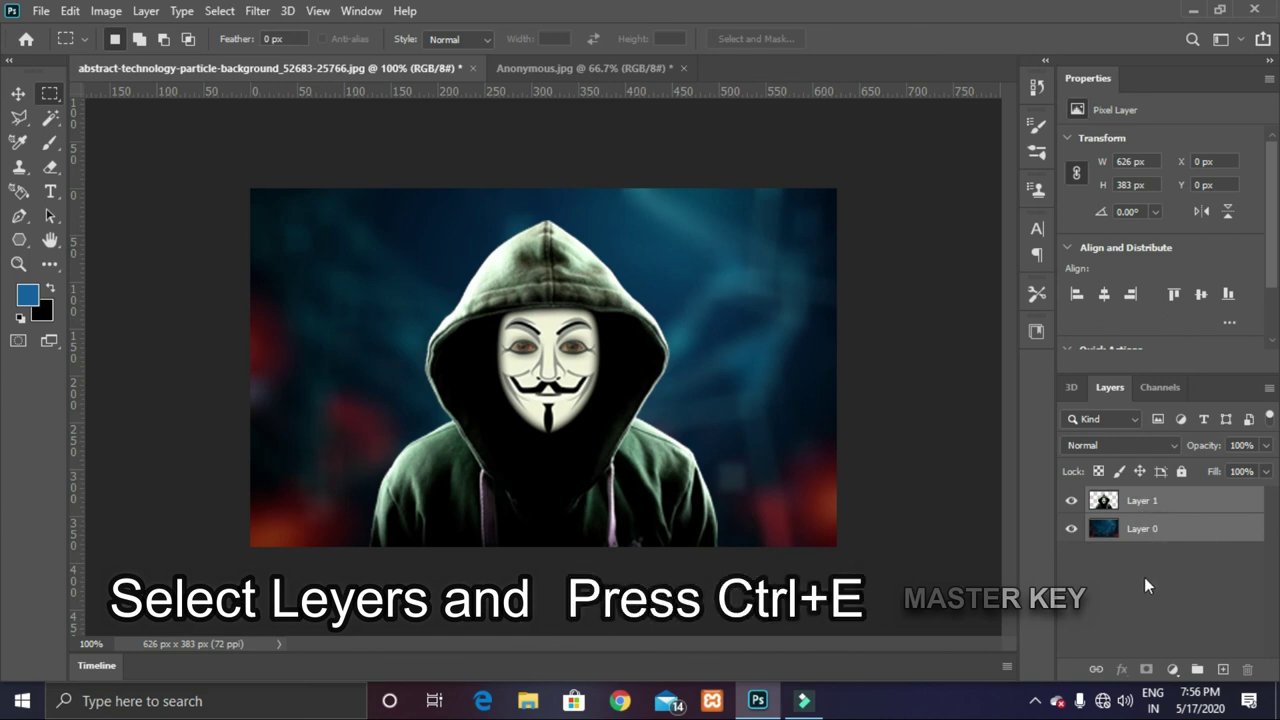
{"action": "key", "text": "ctrl+e"}
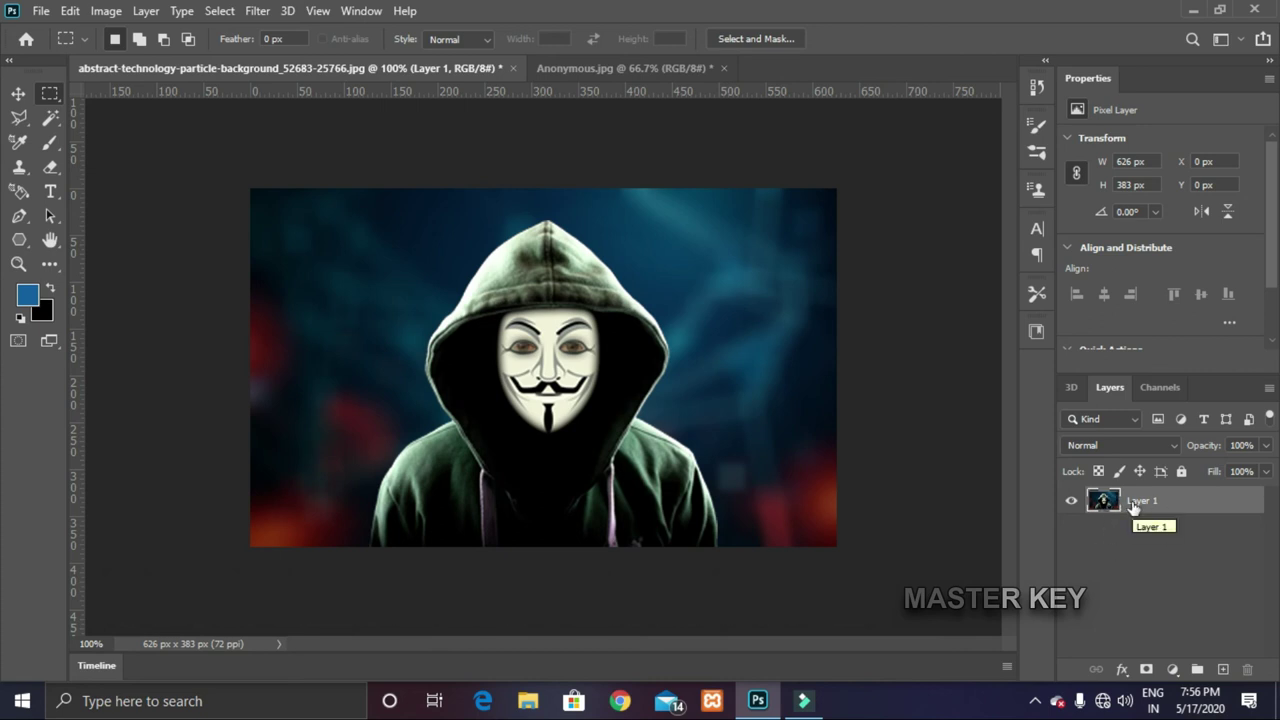
{"action": "key", "text": "ctrl+z"}
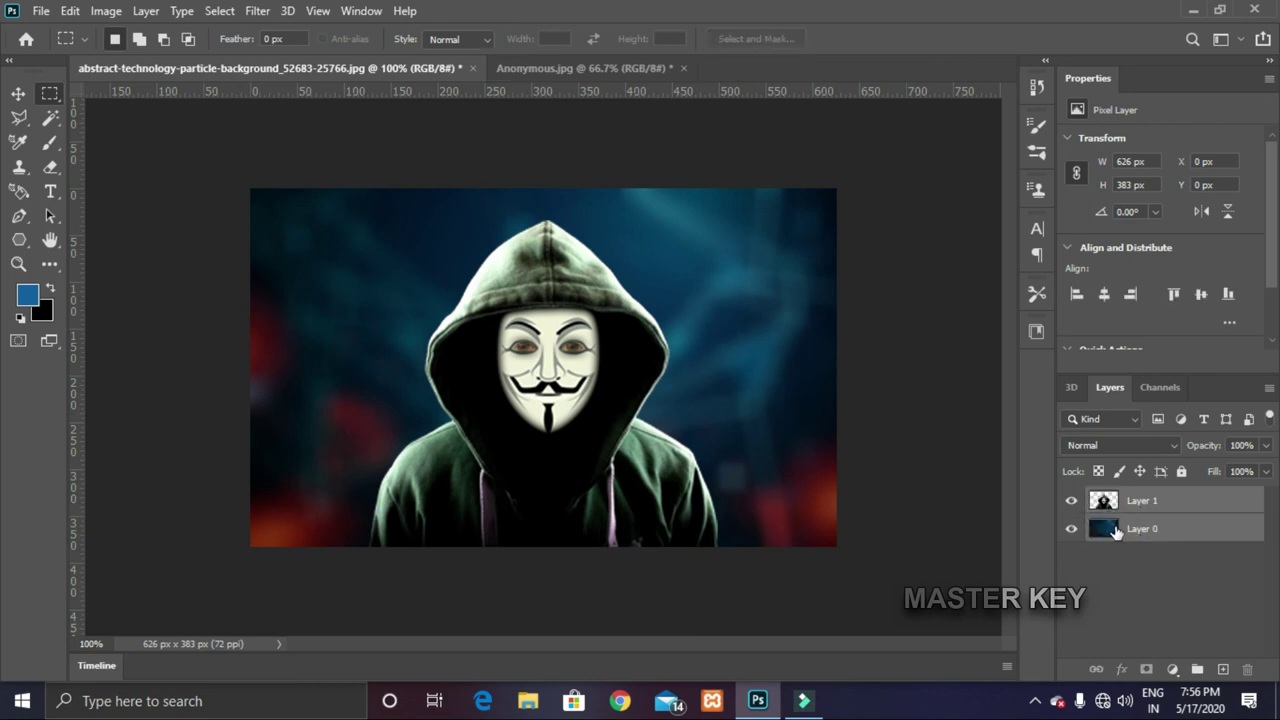
{"action": "left_click_drag", "start_coordinate": [1139, 543], "coordinate": [1121, 545]}
{"action": "key", "text": "ctrl+e"}
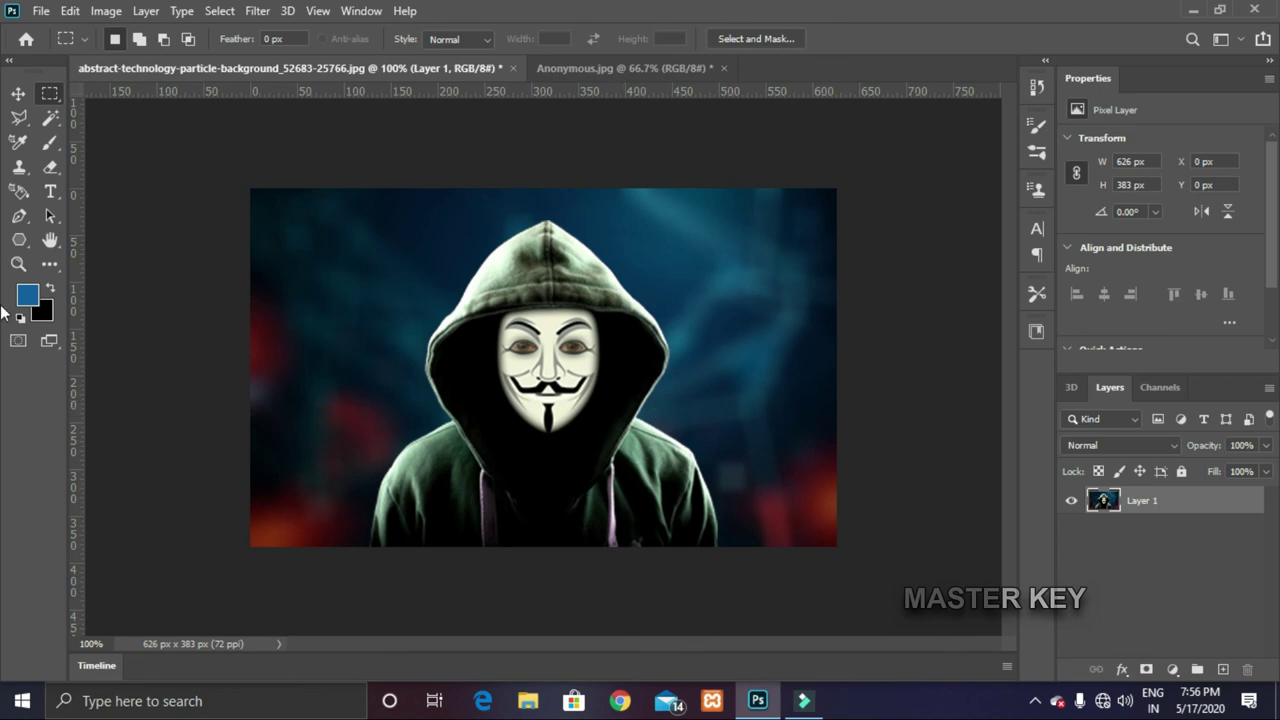
{"action": "left_click", "coordinate": [18, 93]}
{"action": "left_click_drag", "start_coordinate": [483, 305], "coordinate": [560, 396]}
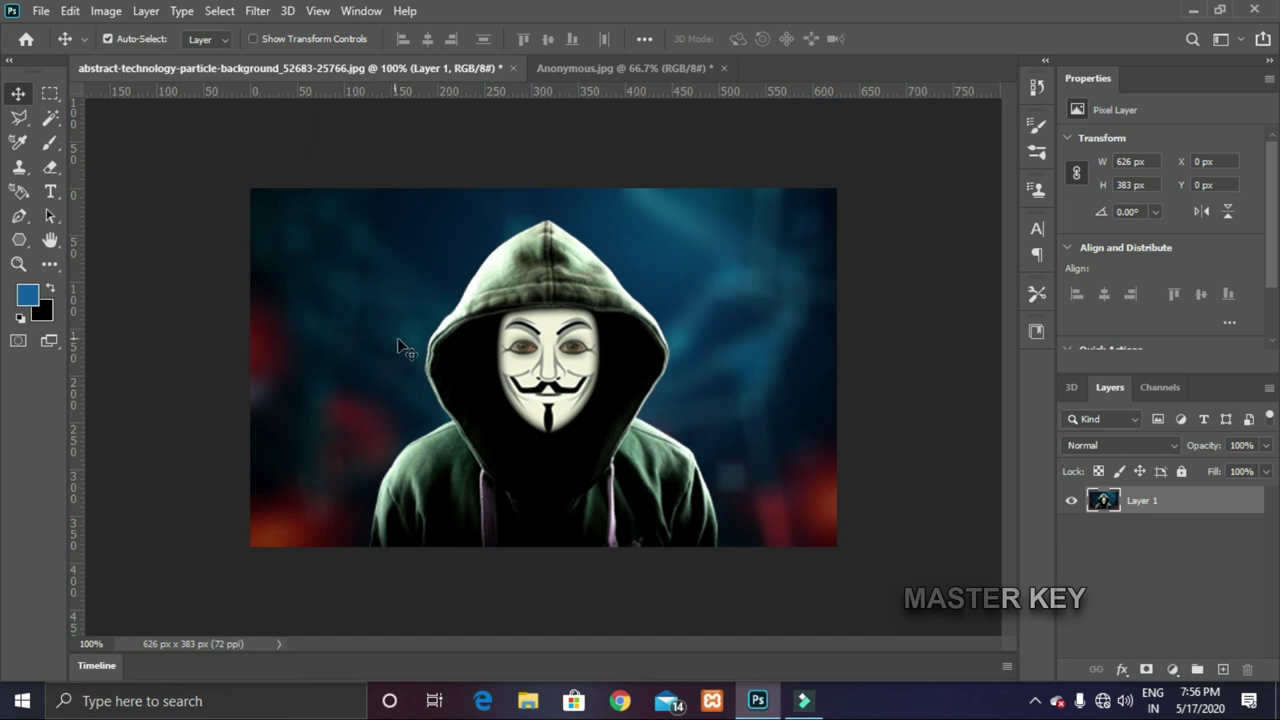
Start a Save As of the merged composite on the computer, with the Desktop folder "1" as the destination
{"action": "left_click", "coordinate": [41, 11]}
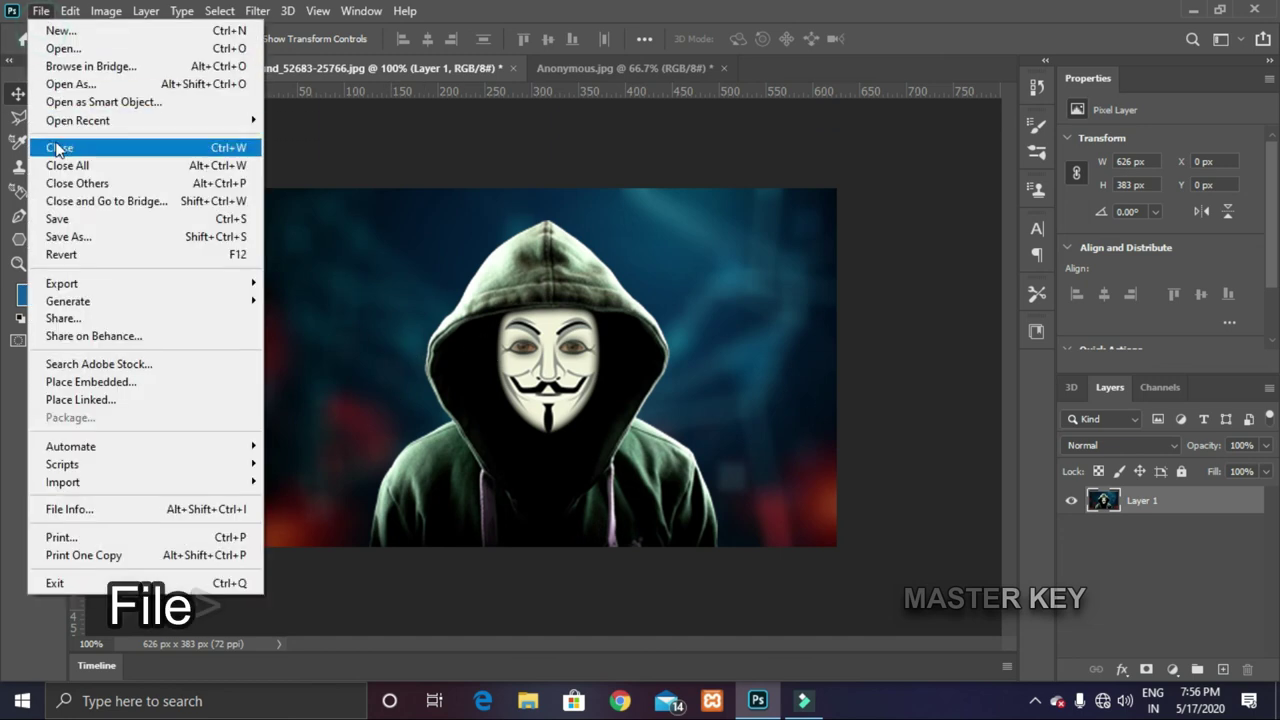
{"action": "left_click", "coordinate": [87, 238]}
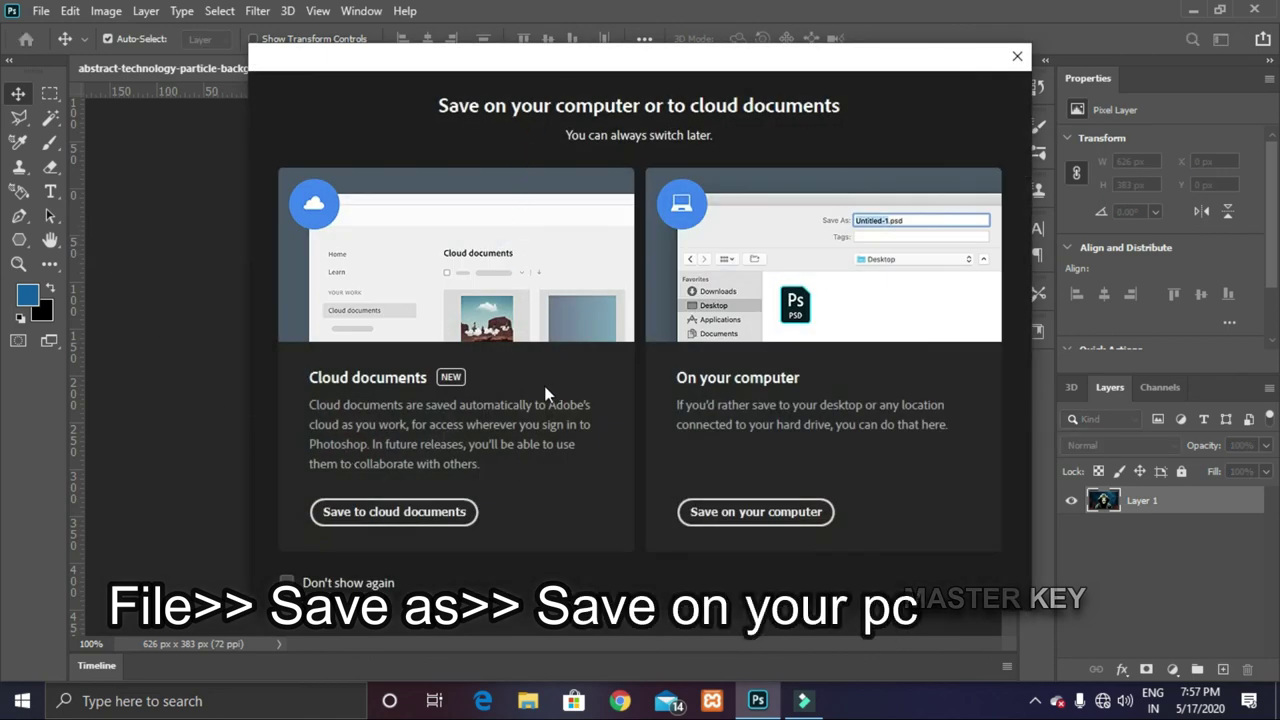
{"action": "left_click", "coordinate": [732, 522]}
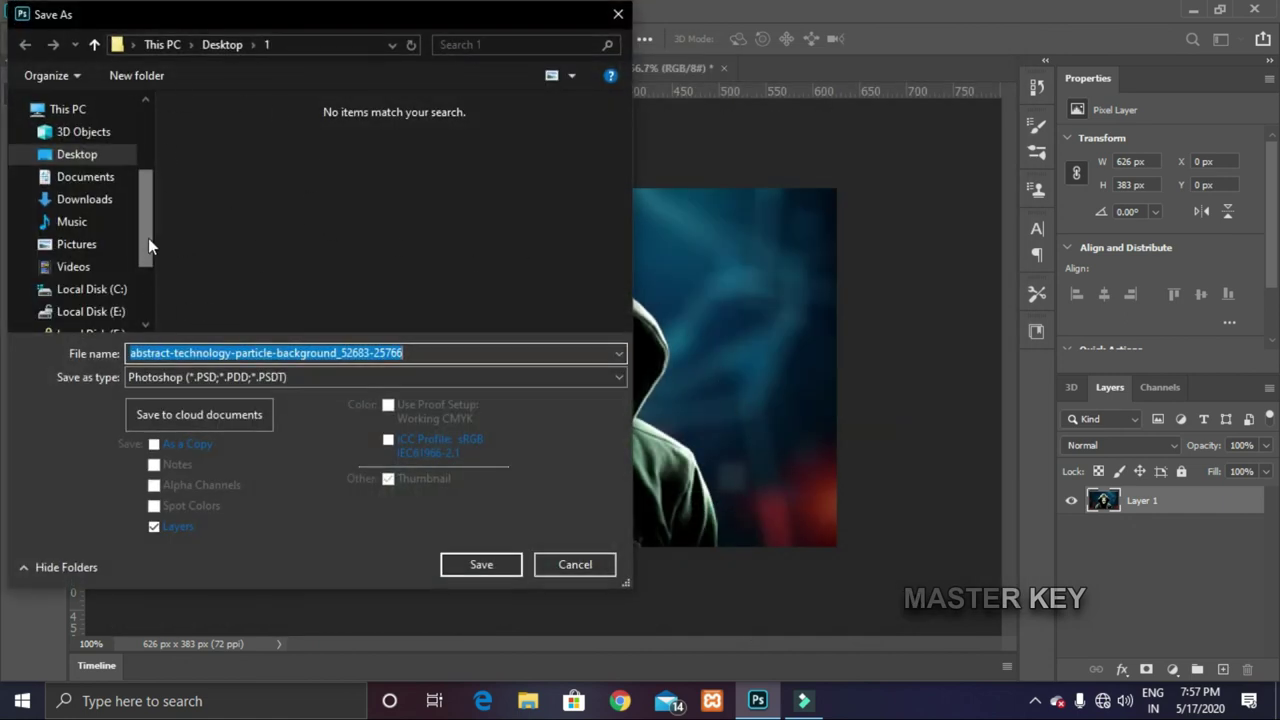
{"action": "scroll", "coordinate": [137, 281], "scroll_direction": "down", "scroll_amount": 3}
{"action": "scroll", "coordinate": [135, 260], "scroll_direction": "up", "scroll_amount": 3}
{"action": "left_click", "coordinate": [72, 155]}
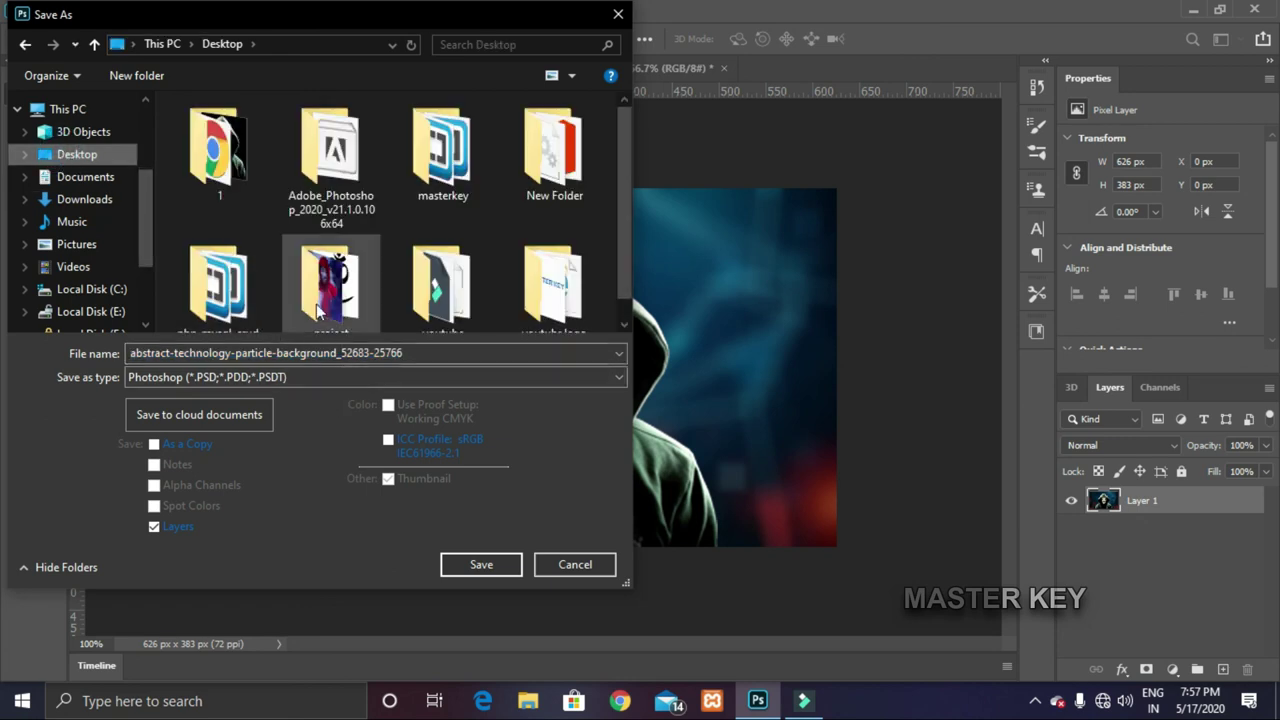
{"action": "double_click", "coordinate": [207, 168]}
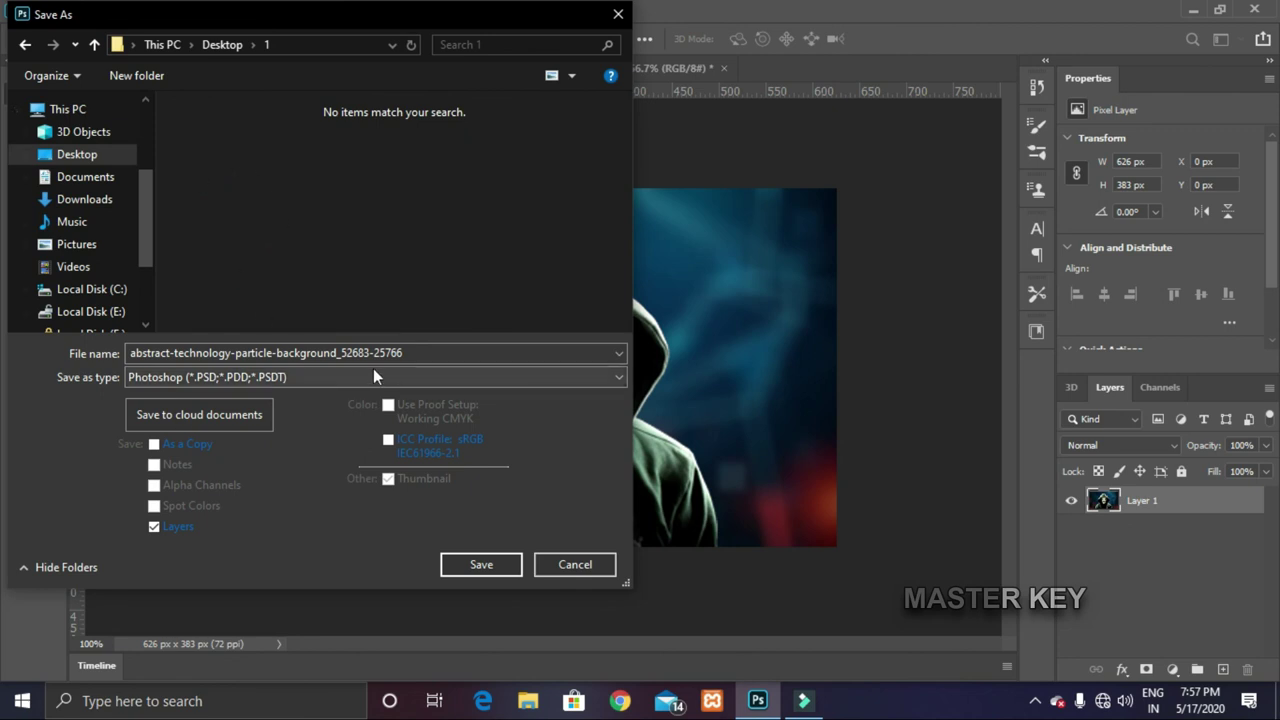
Name the saved file "ano" and set its format to JPEG (*.JPG;*.JPEG;*.JPE)
{"action": "double_click", "coordinate": [428, 353]}
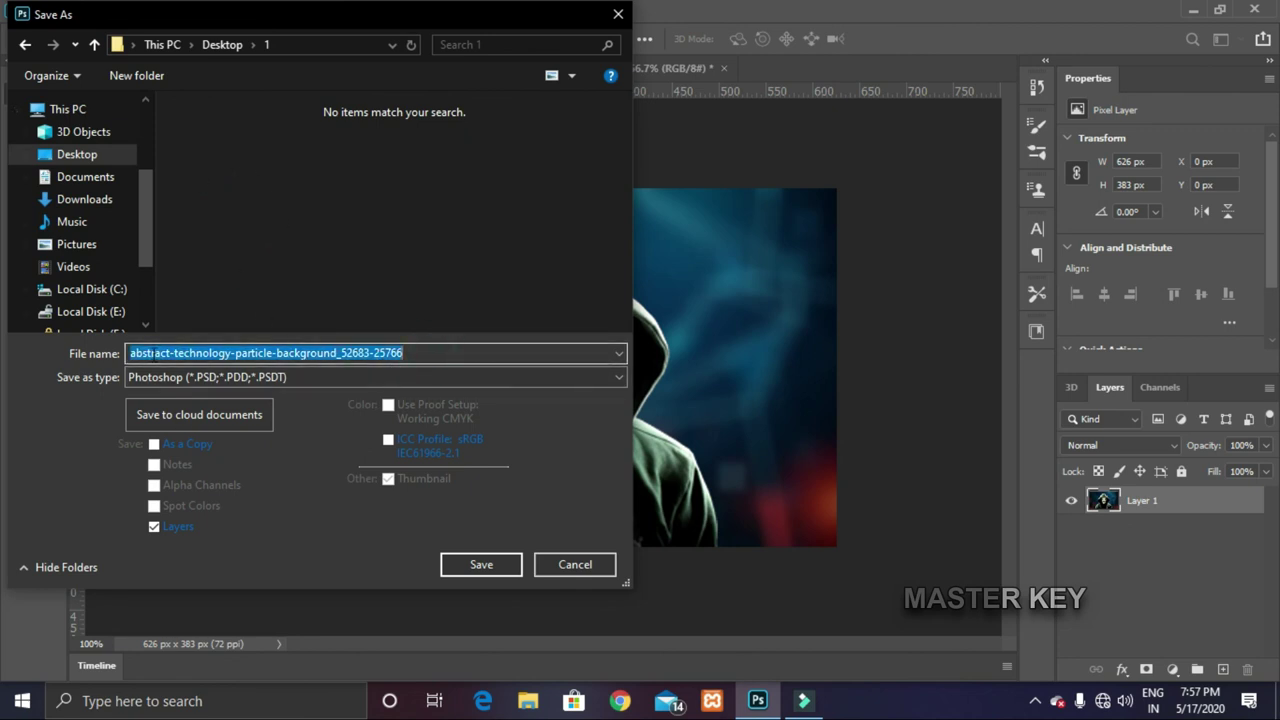
{"action": "key", "text": "BackSpace"}
{"action": "type", "text": "ano"}
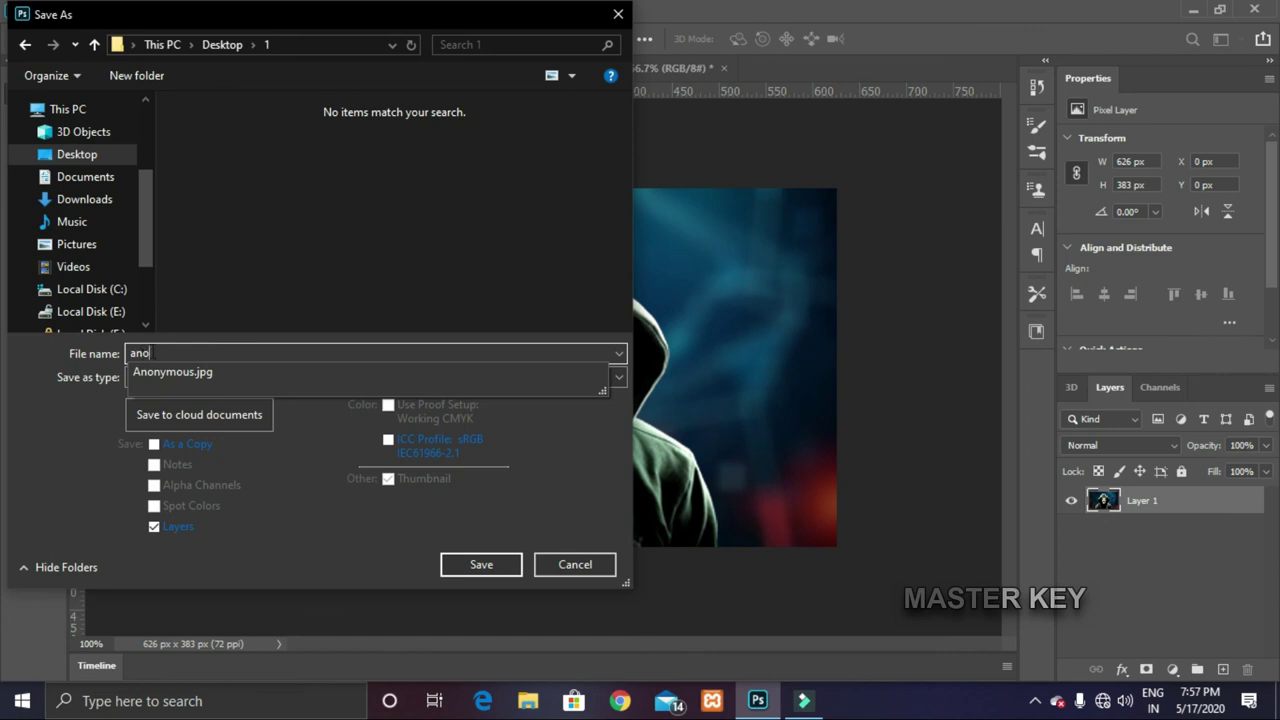
{"action": "left_click", "coordinate": [272, 275]}
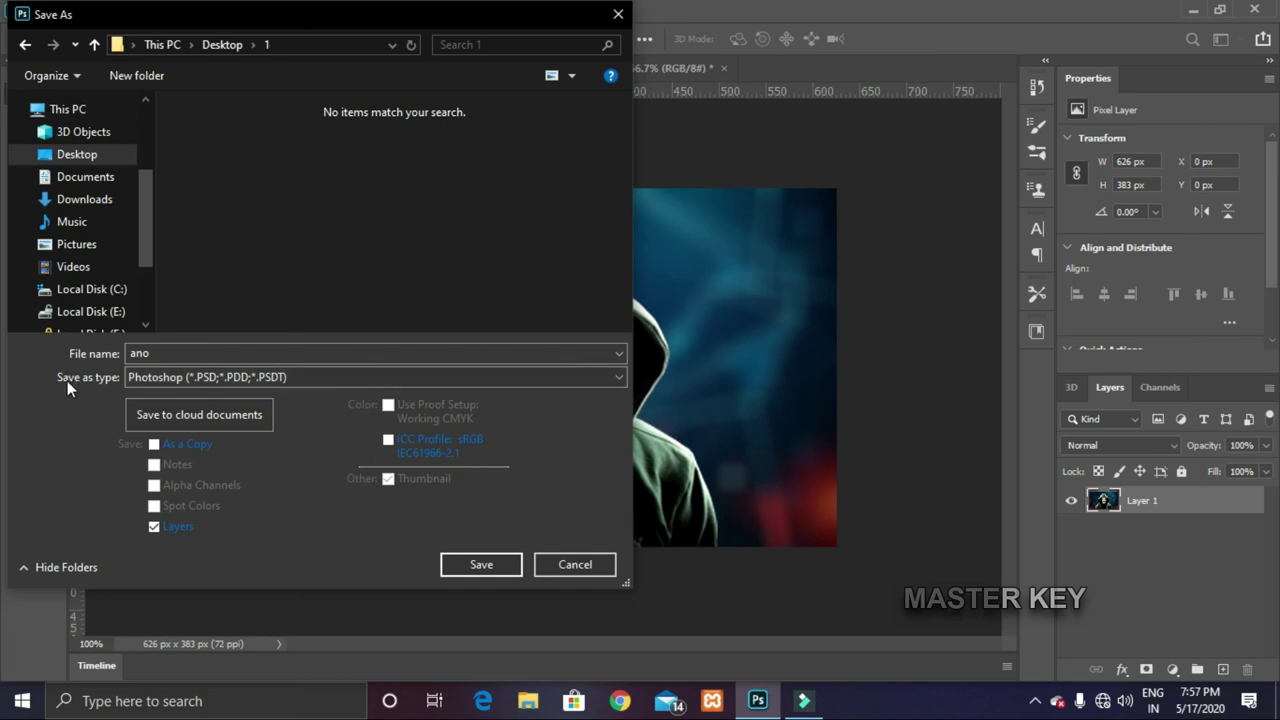
{"action": "left_click", "coordinate": [316, 388]}
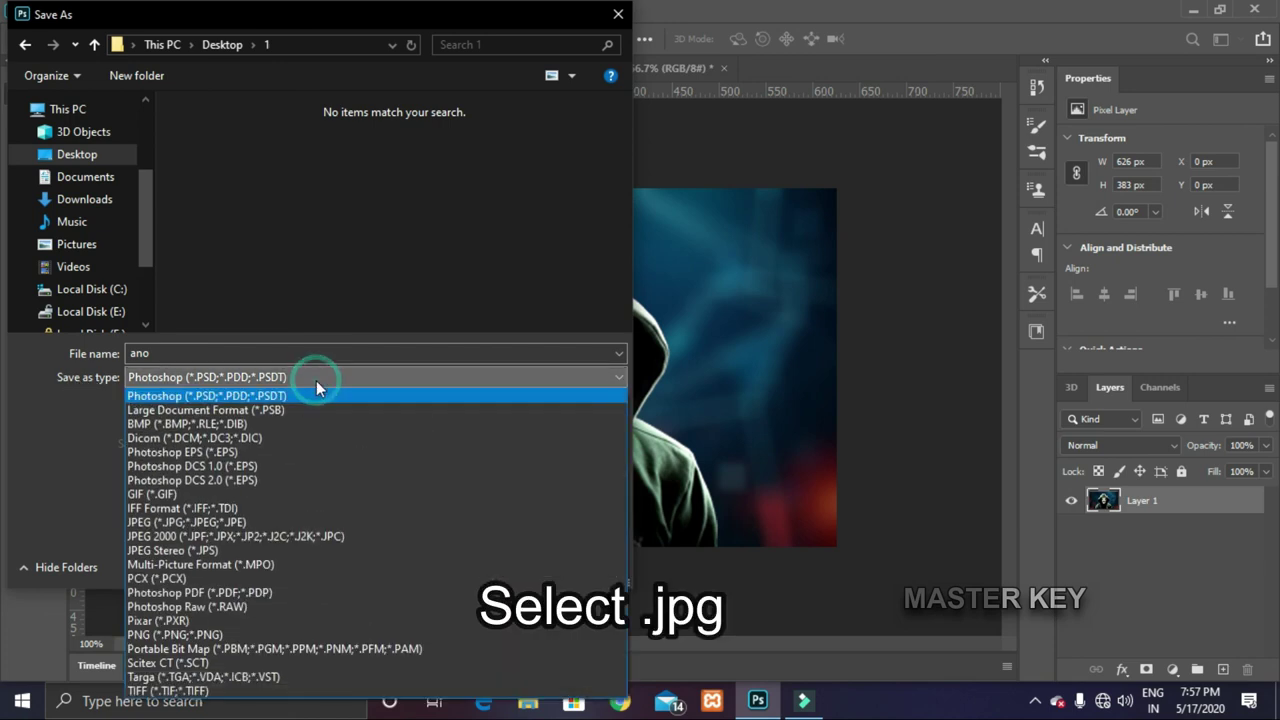
{"action": "left_click", "coordinate": [165, 523]}
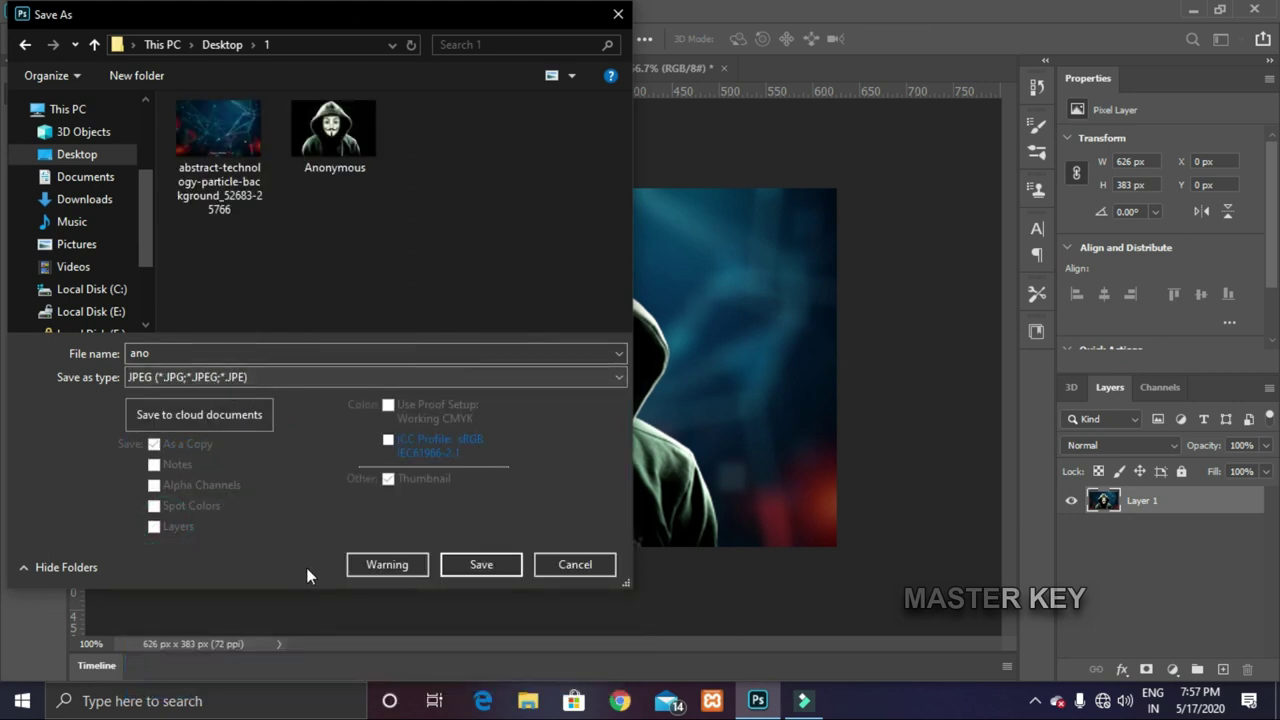
Save the JPEG with the image quality set to 8 (High)
{"action": "left_click", "coordinate": [466, 566]}
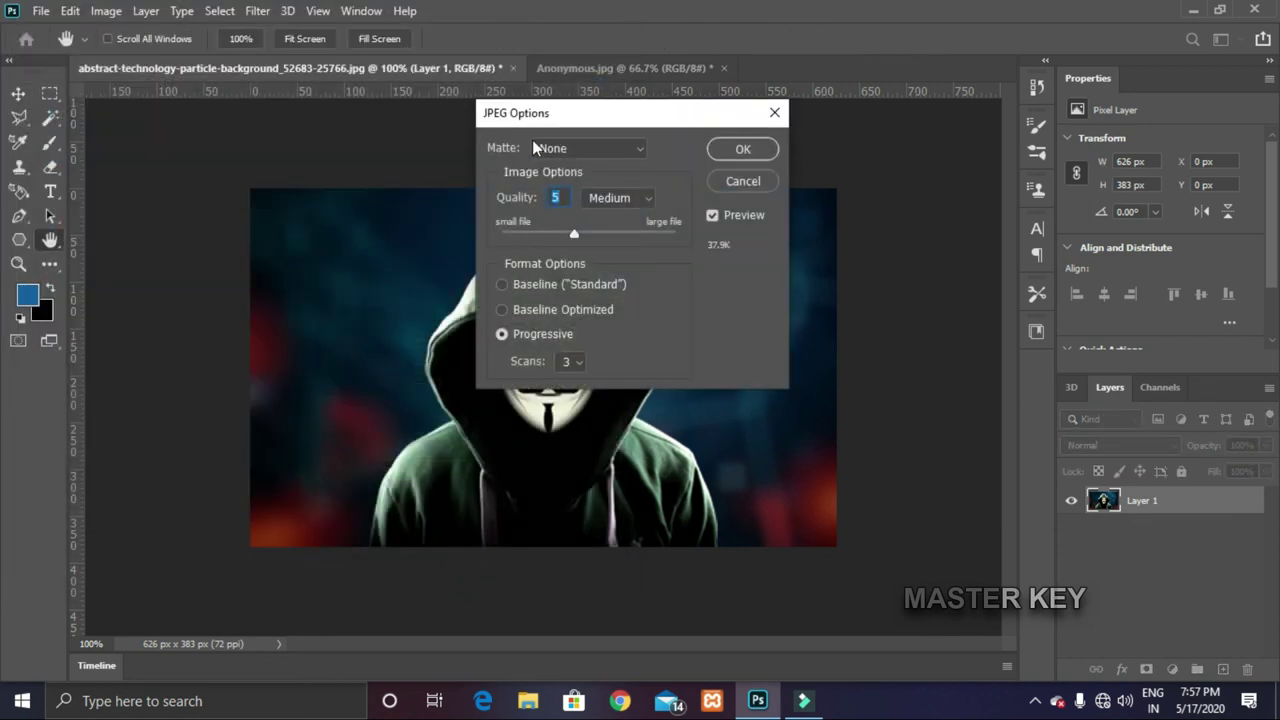
{"action": "left_click_drag", "start_coordinate": [595, 119], "coordinate": [531, 191]}
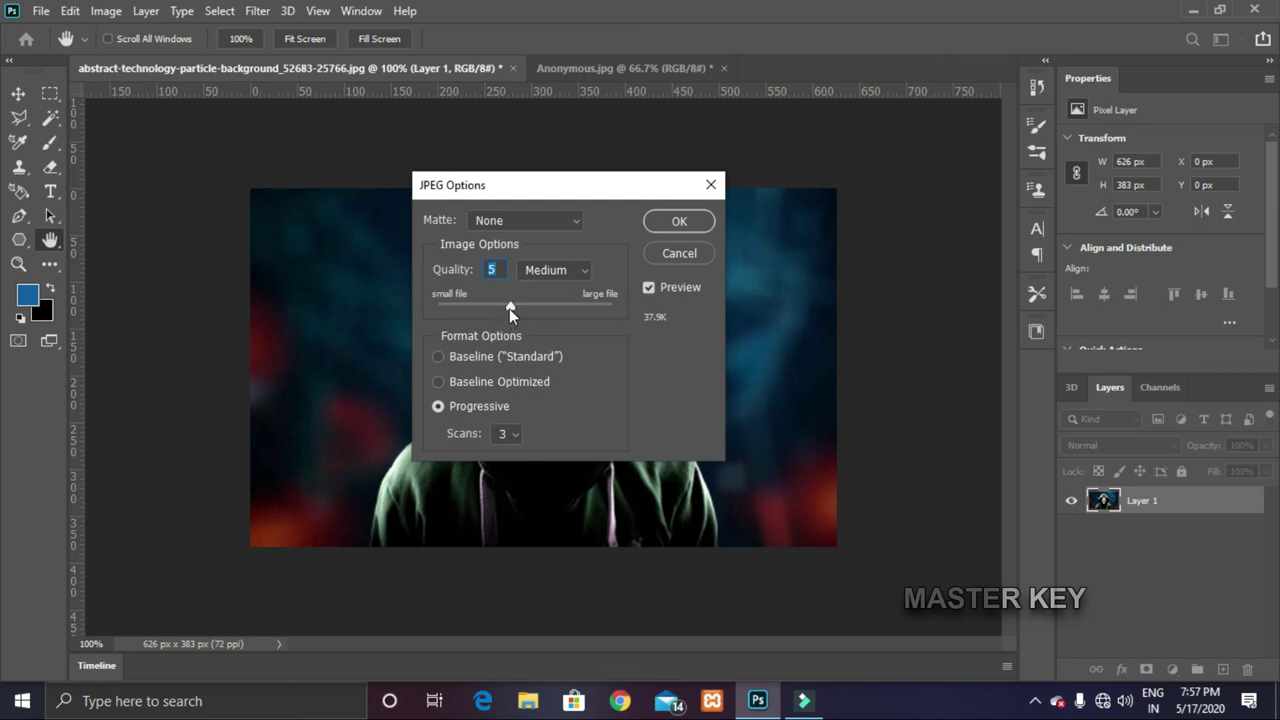
{"action": "left_click_drag", "start_coordinate": [509, 308], "coordinate": [454, 311]}
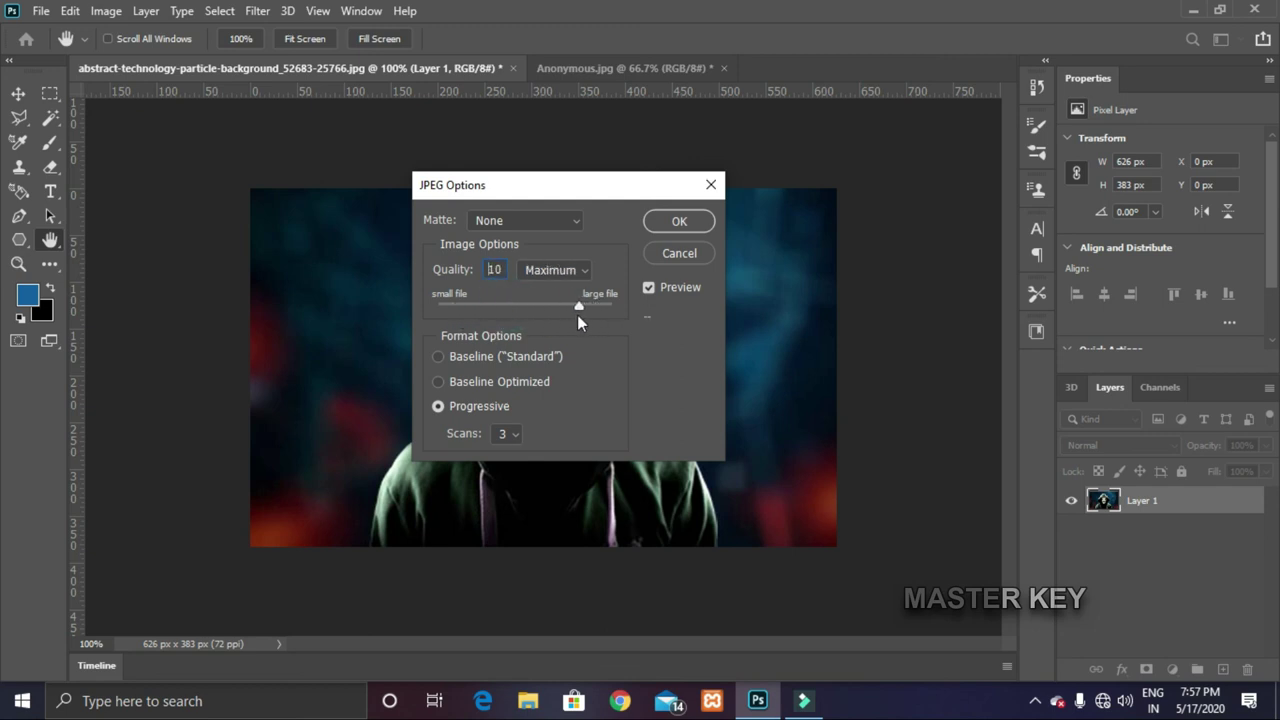
{"action": "left_click_drag", "start_coordinate": [577, 315], "coordinate": [551, 319]}
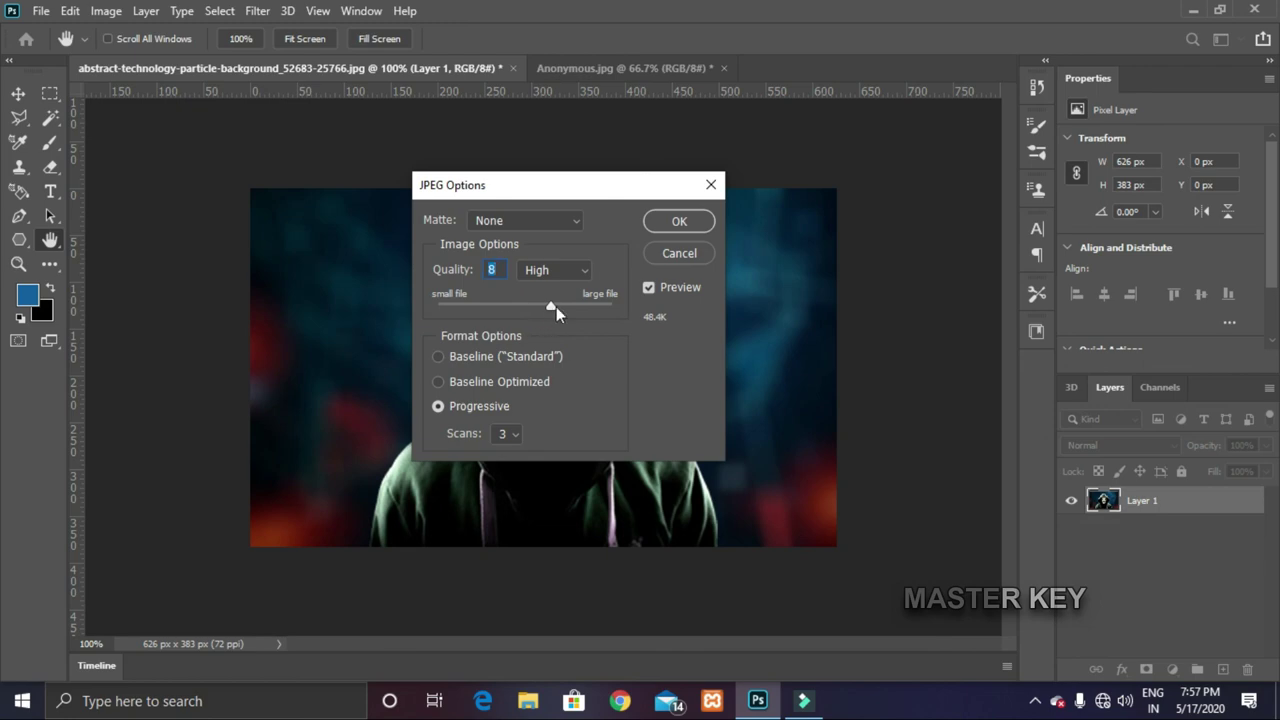
{"action": "left_click", "coordinate": [679, 222]}
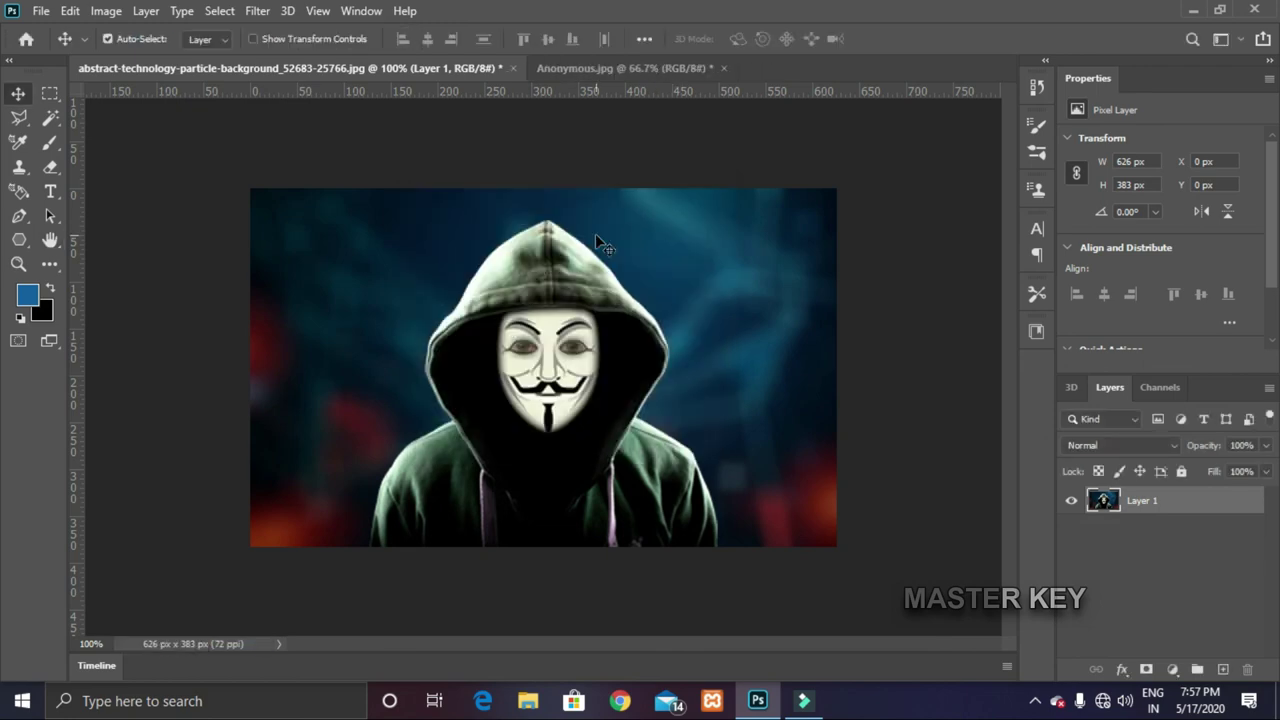
Switch to the Desktop folder "1", view the saved ano image in Photos, and close the viewer
{"action": "left_click", "coordinate": [1193, 10]}
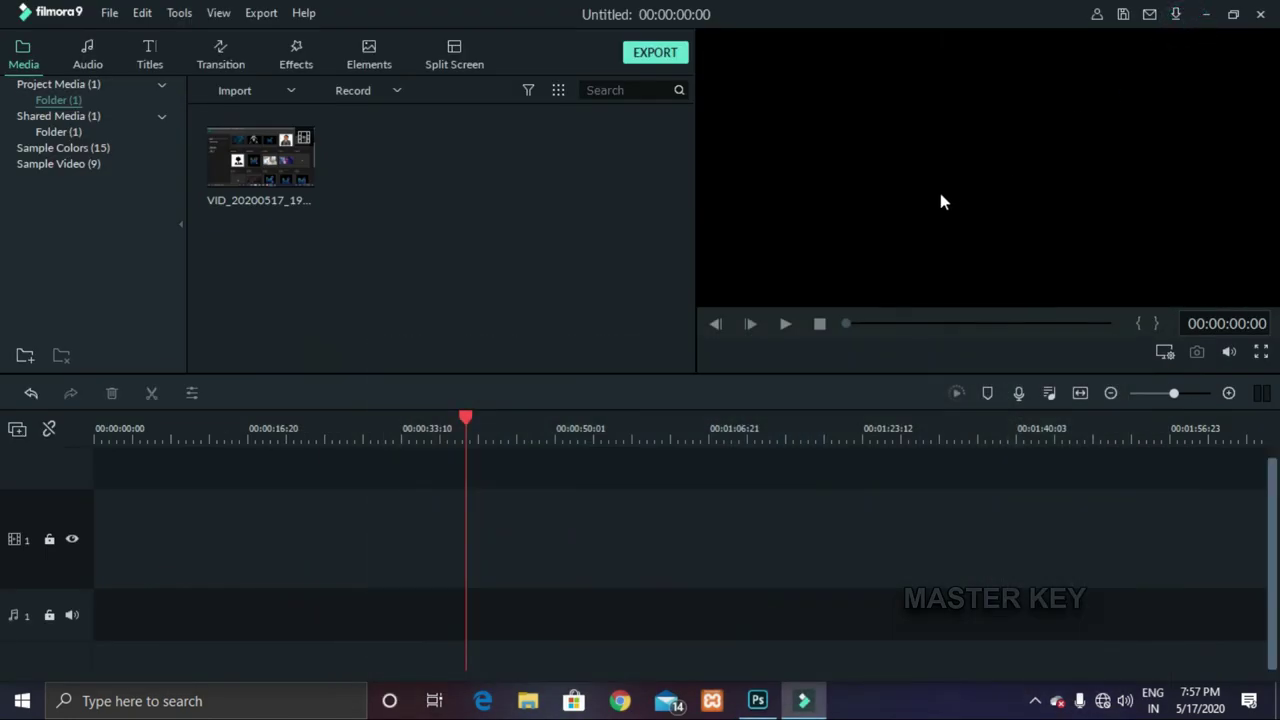
{"action": "left_click", "coordinate": [1204, 15]}
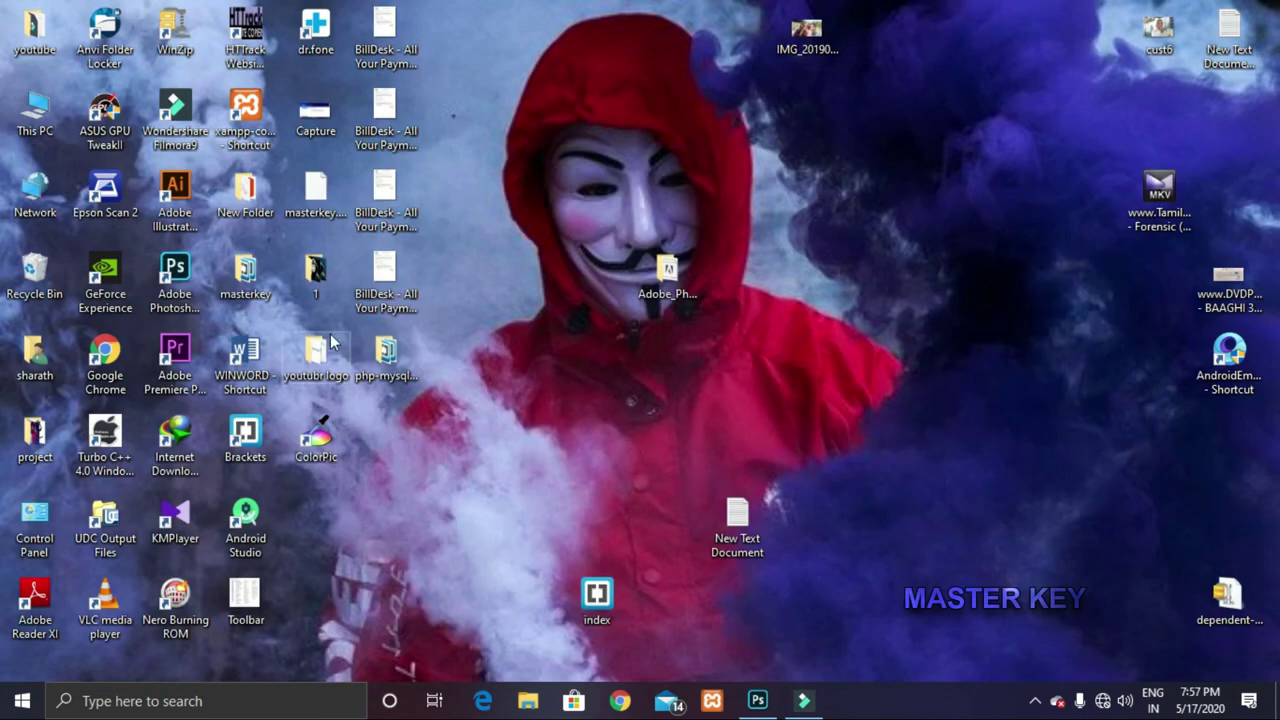
{"action": "double_click", "coordinate": [320, 278]}
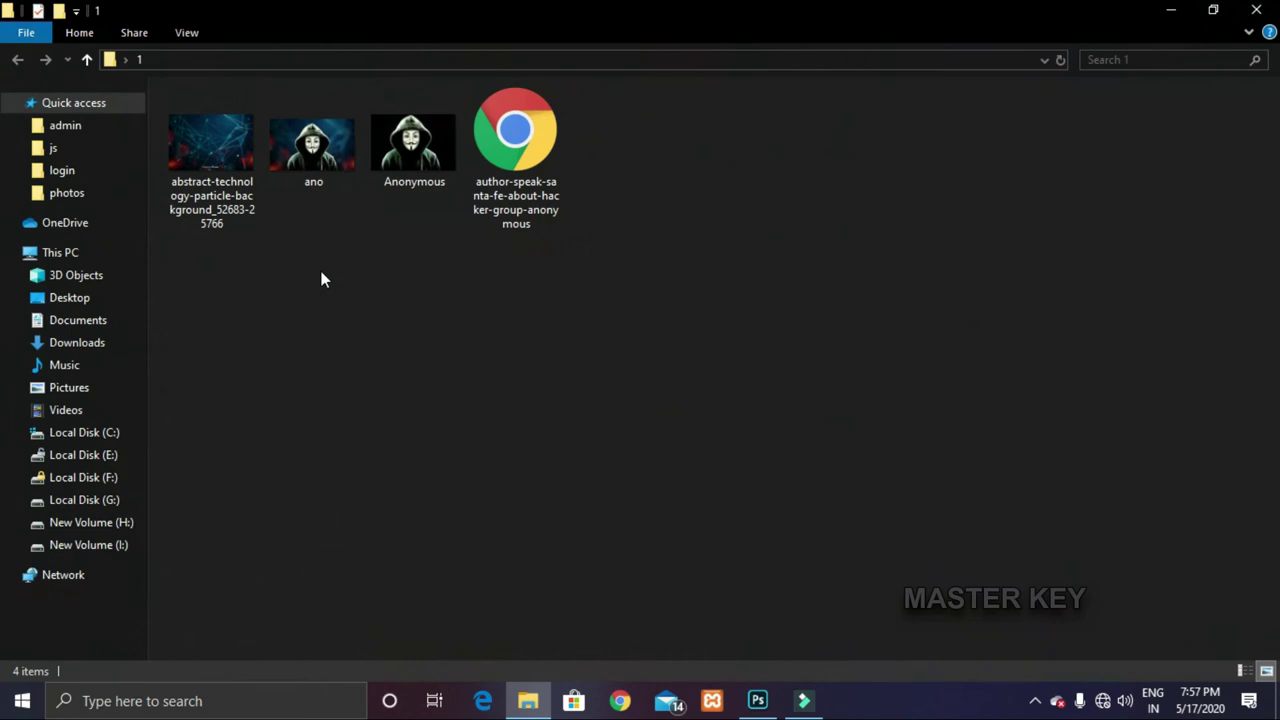
{"action": "double_click", "coordinate": [318, 162]}
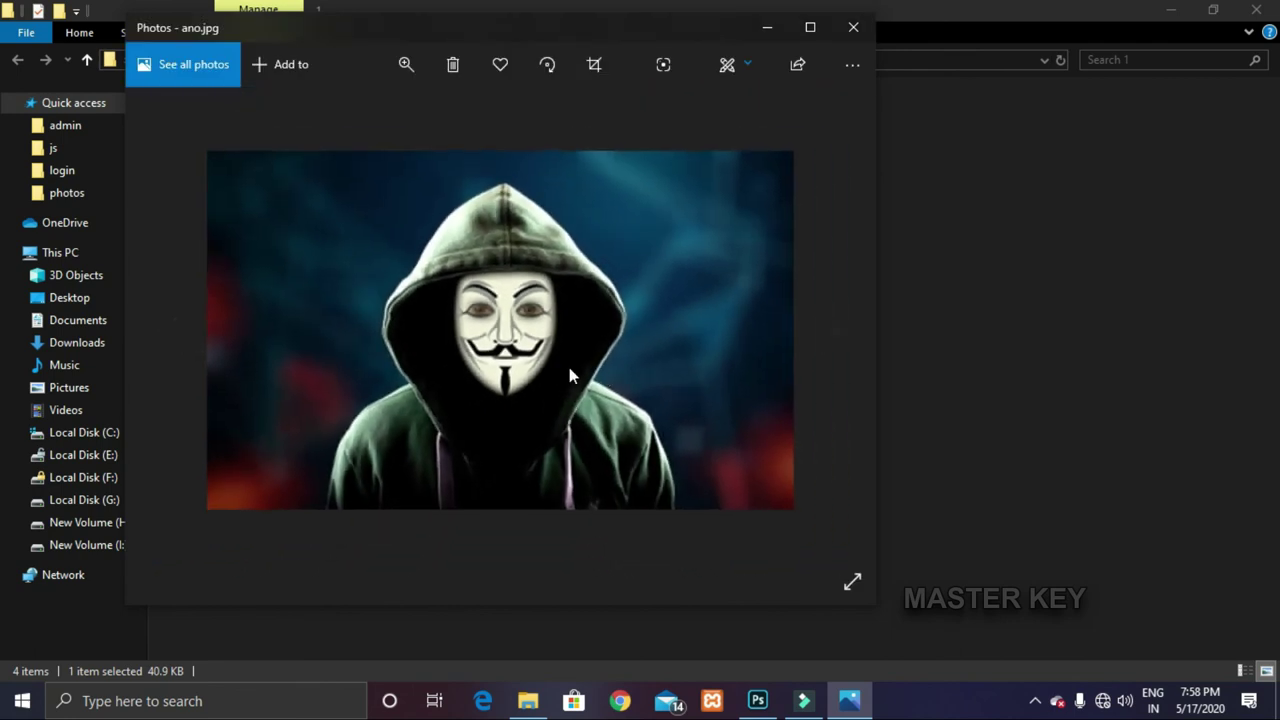
{"action": "left_click", "coordinate": [854, 29]}
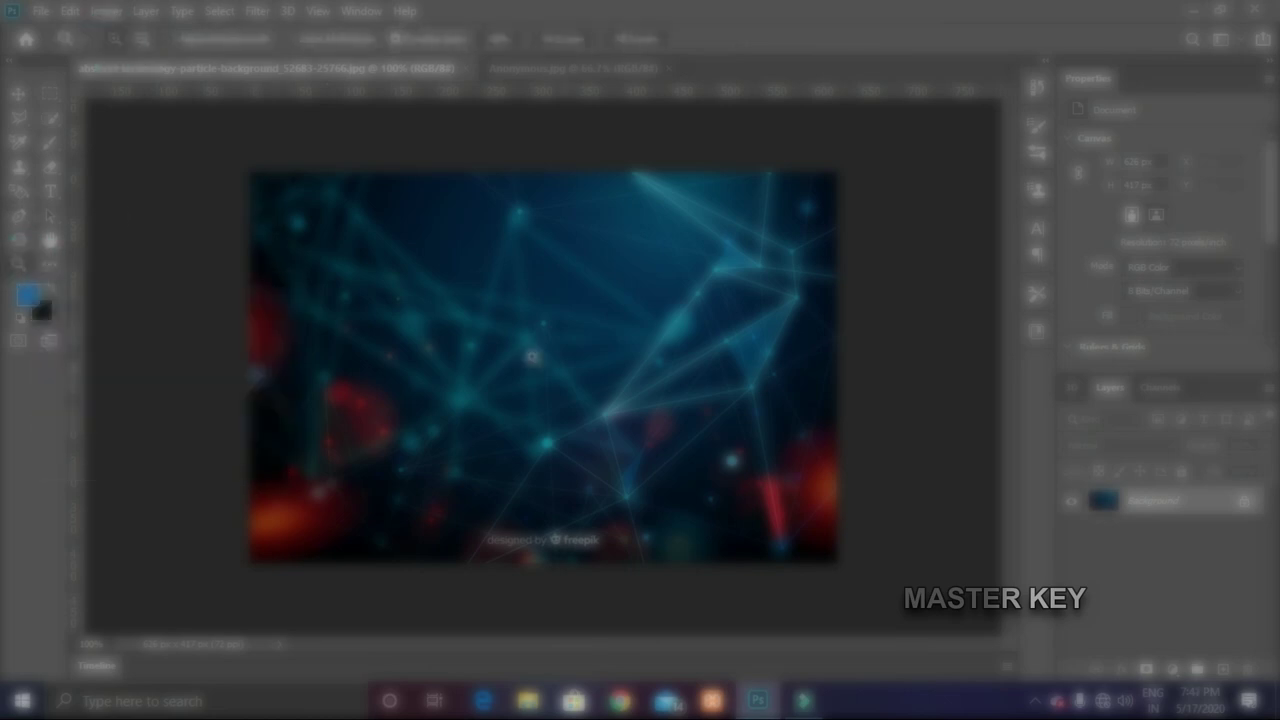
{"action": "left_click", "coordinate": [516, 358]}
{"action": "left_click", "coordinate": [144, 40]}
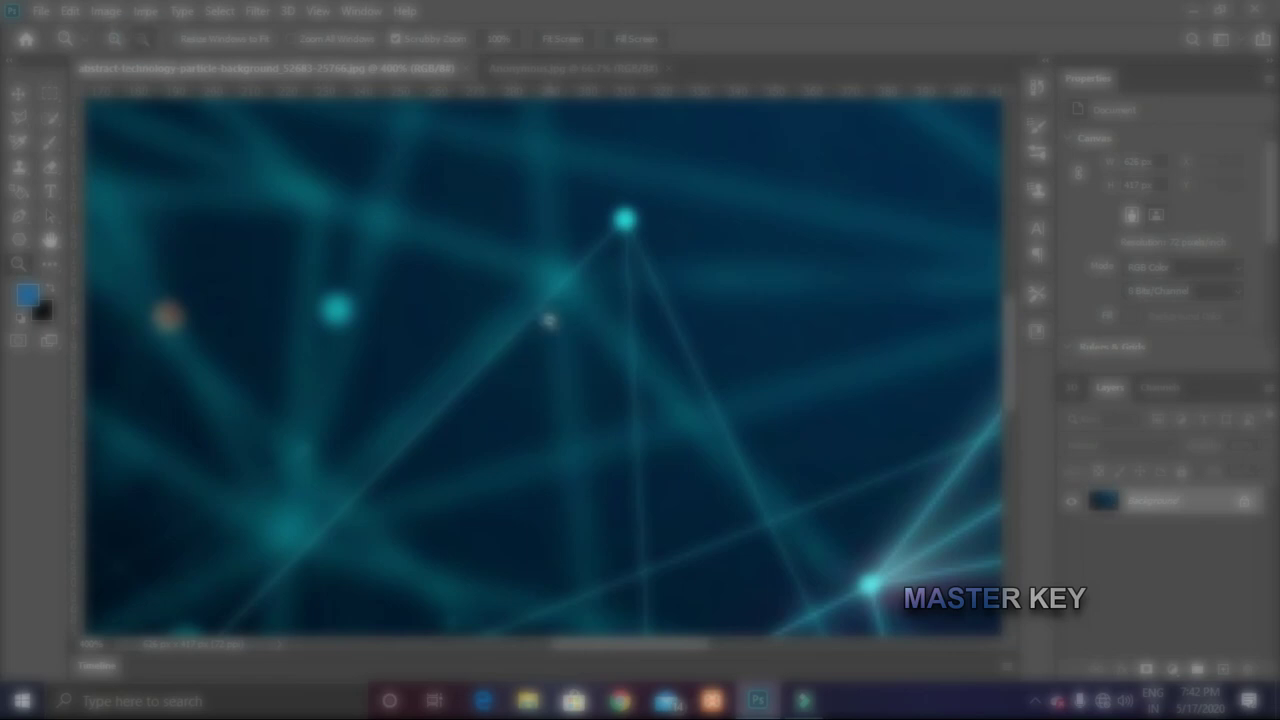
{"action": "left_click", "coordinate": [558, 366]}
{"action": "left_click", "coordinate": [557, 366]}
{"action": "key", "text": "v"}
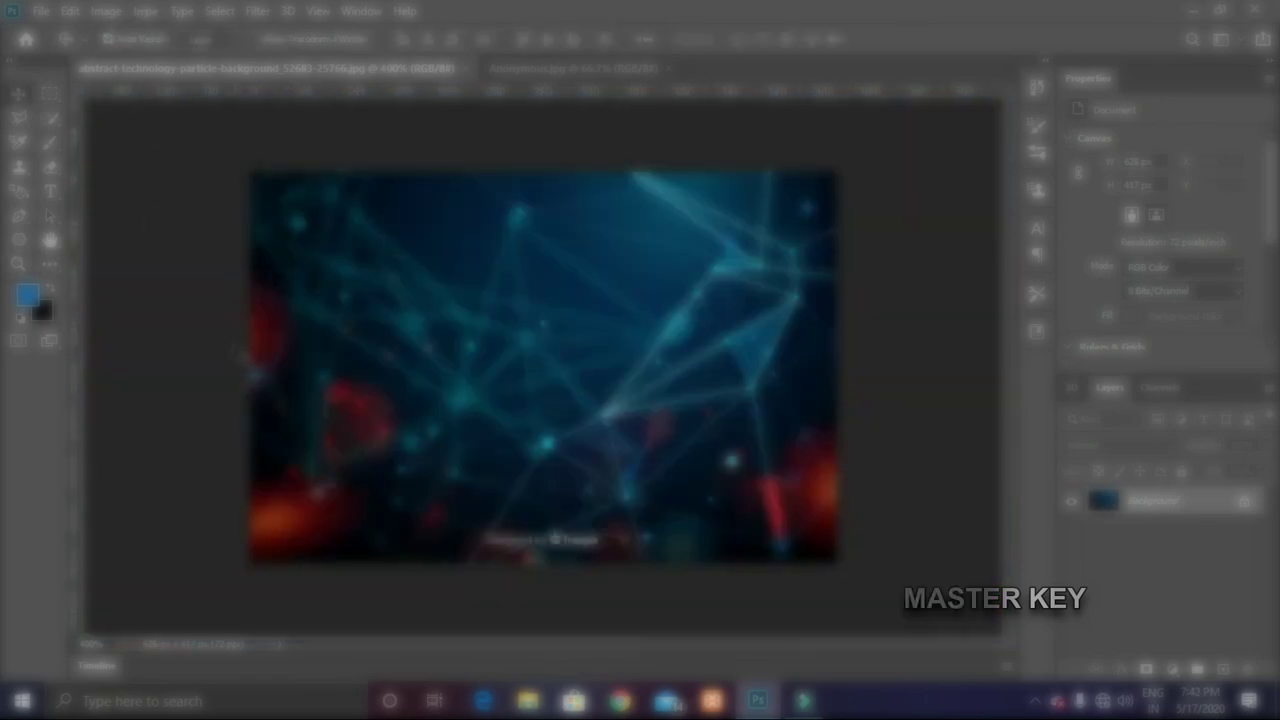
{"action": "left_click", "coordinate": [552, 70]}
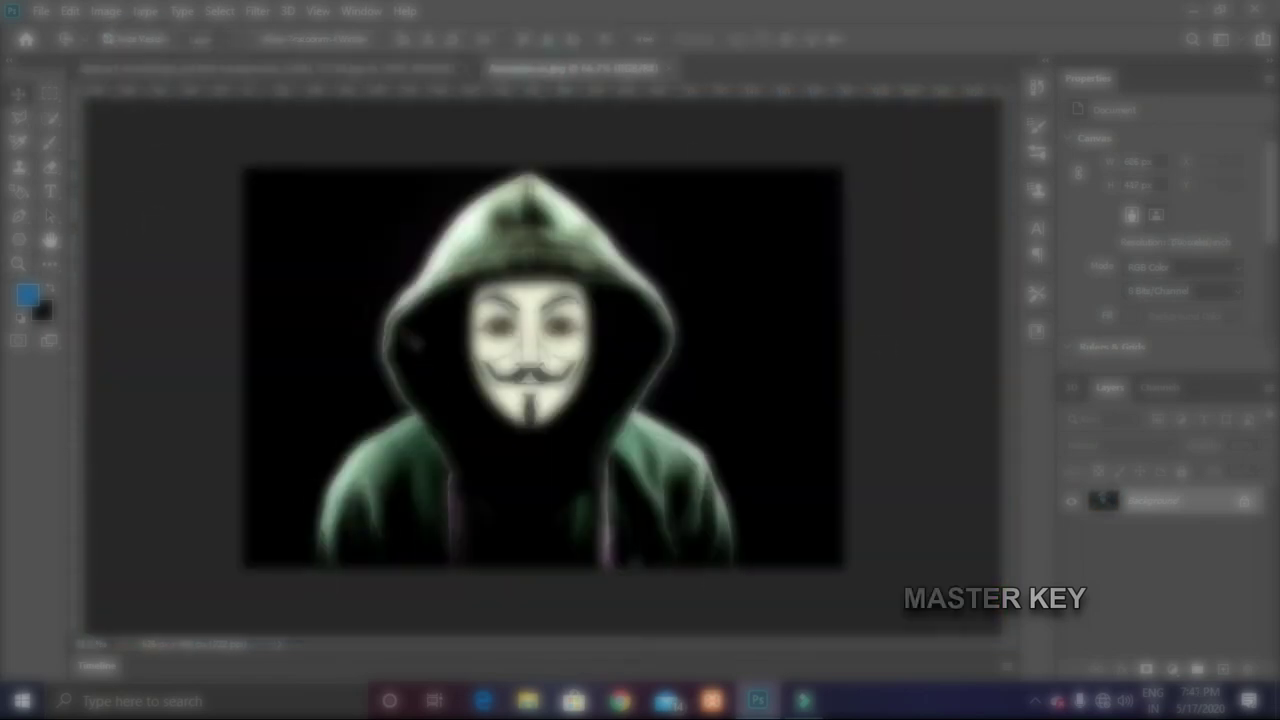
{"action": "left_click", "coordinate": [165, 70]}
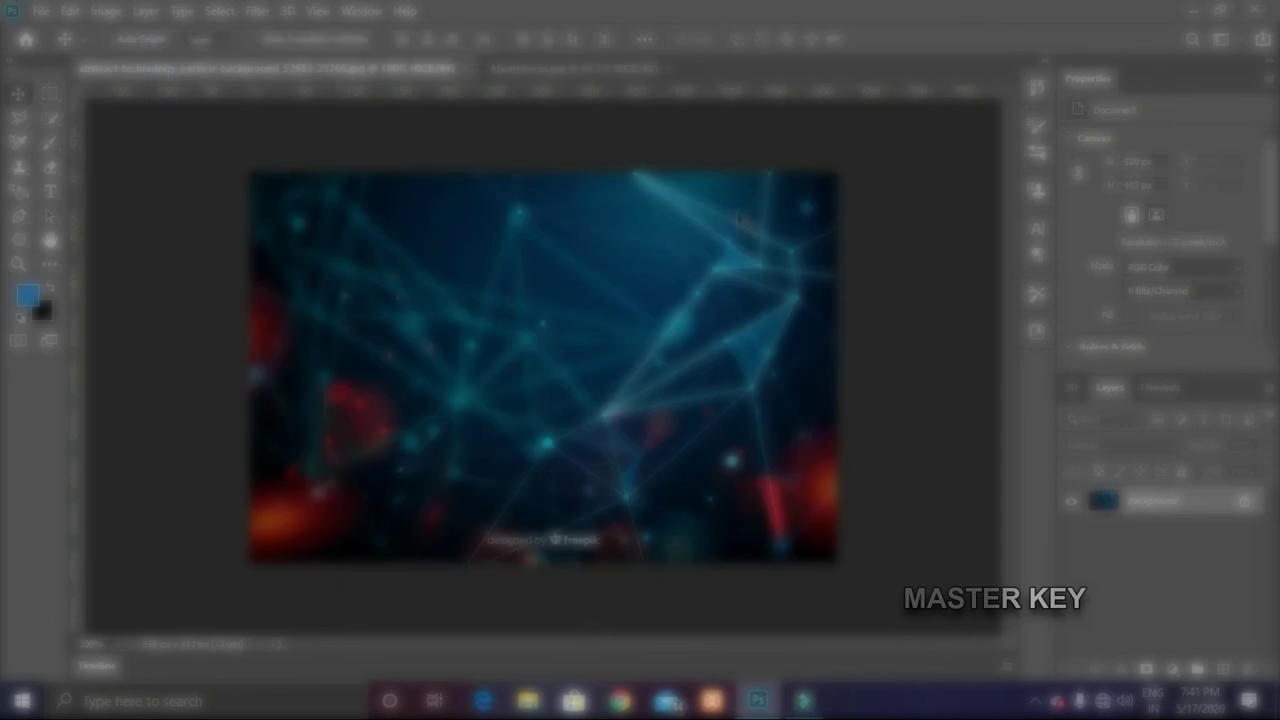
{"action": "left_click", "coordinate": [19, 266]}
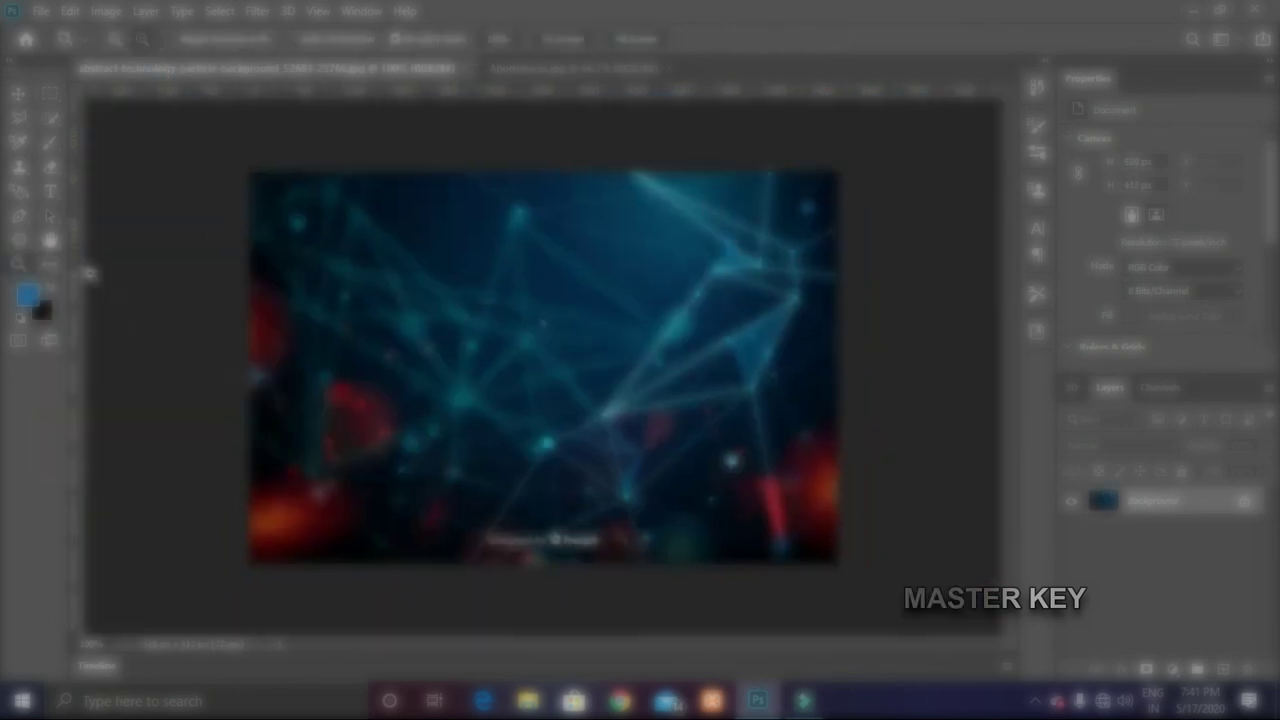